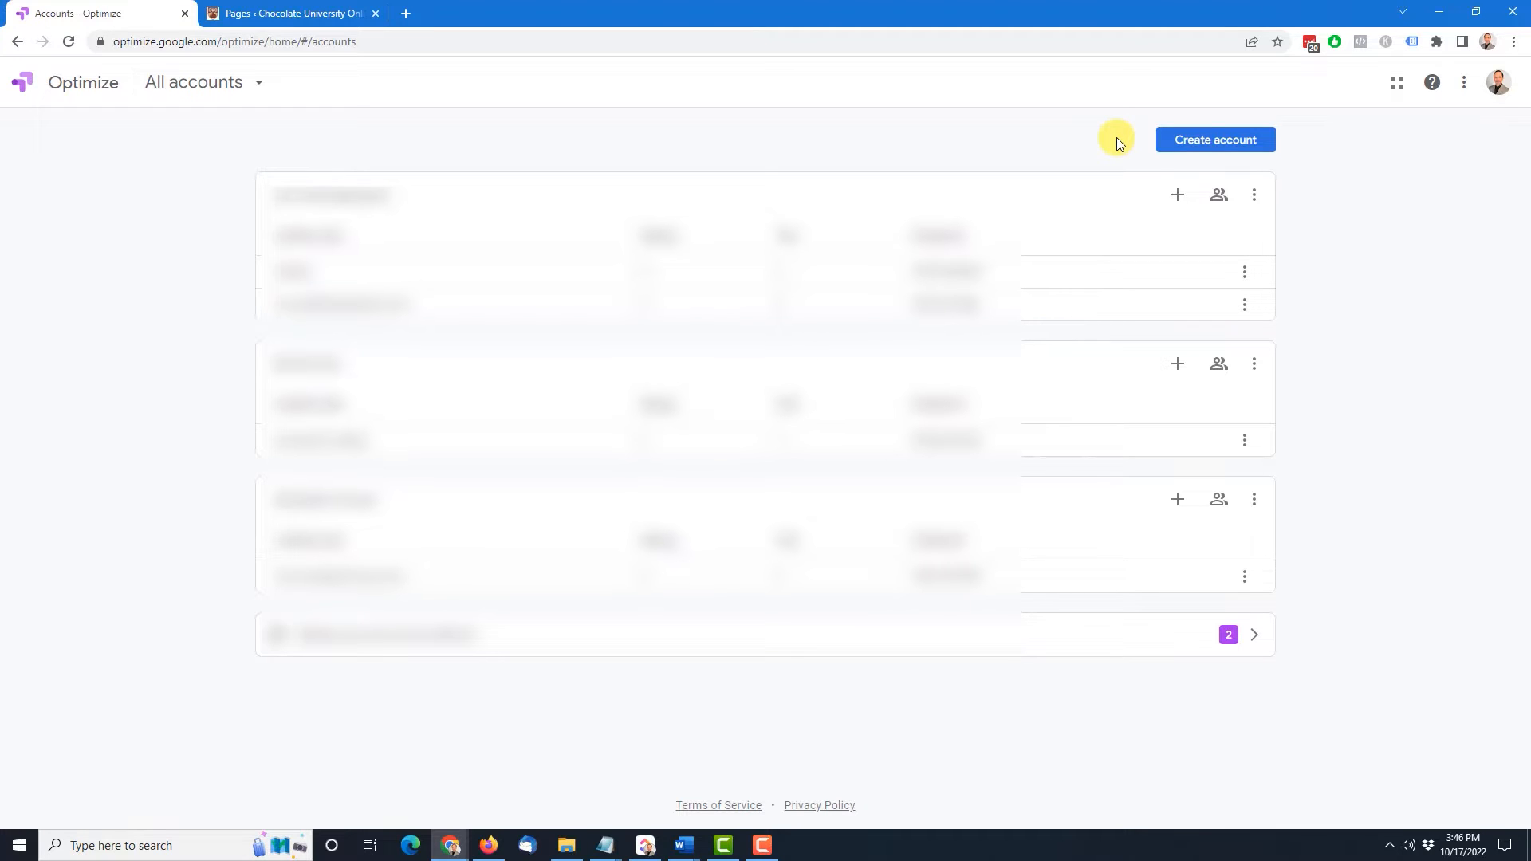
Start a new account named "Chocolate Univerity Online" and agree to the United States terms of service
click(1220, 144)
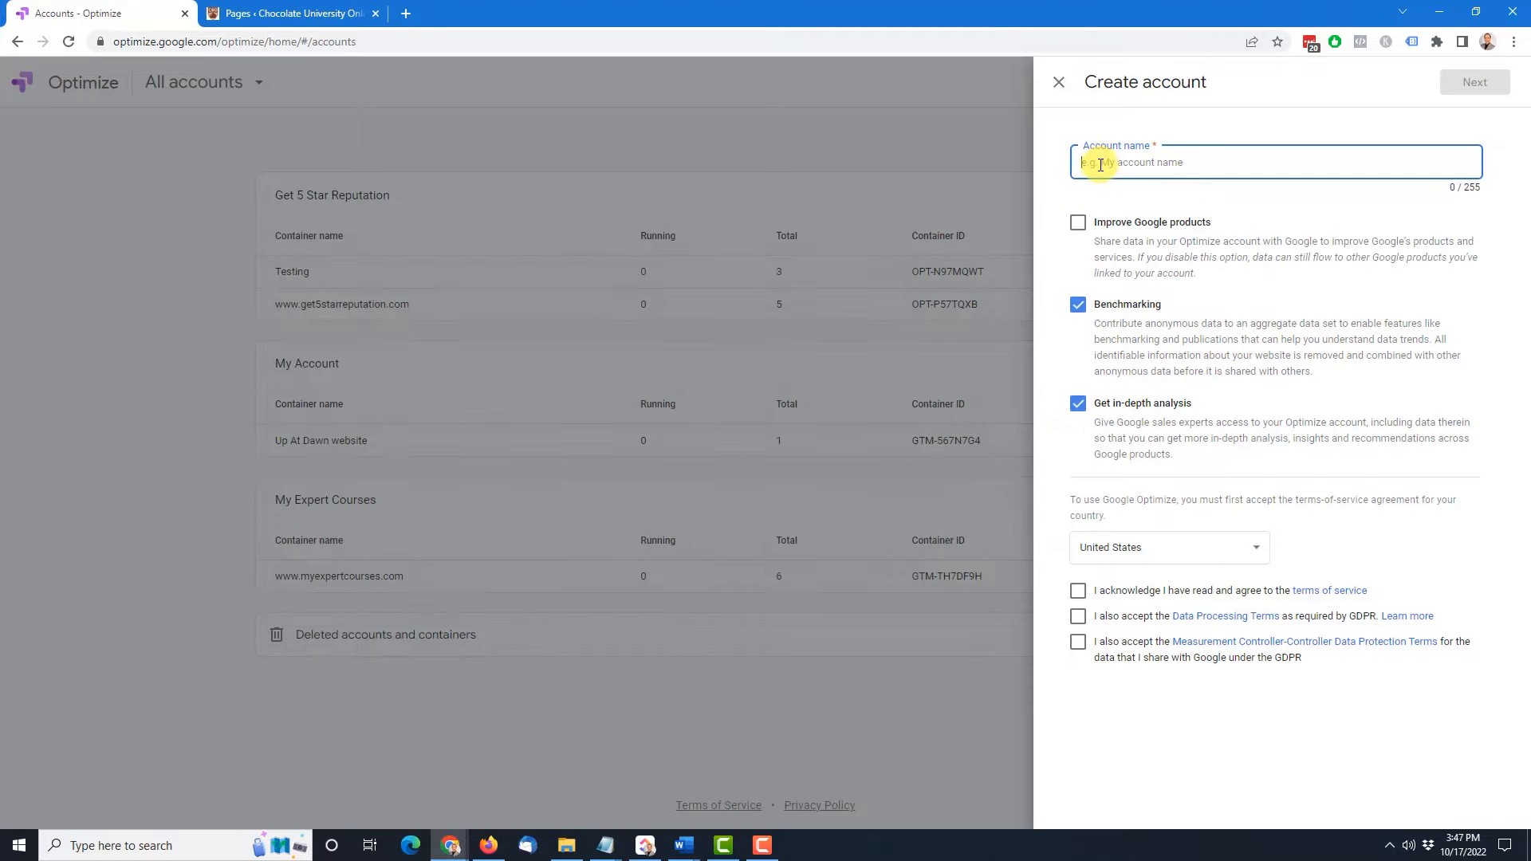
text(Chocolate Univerity Online)
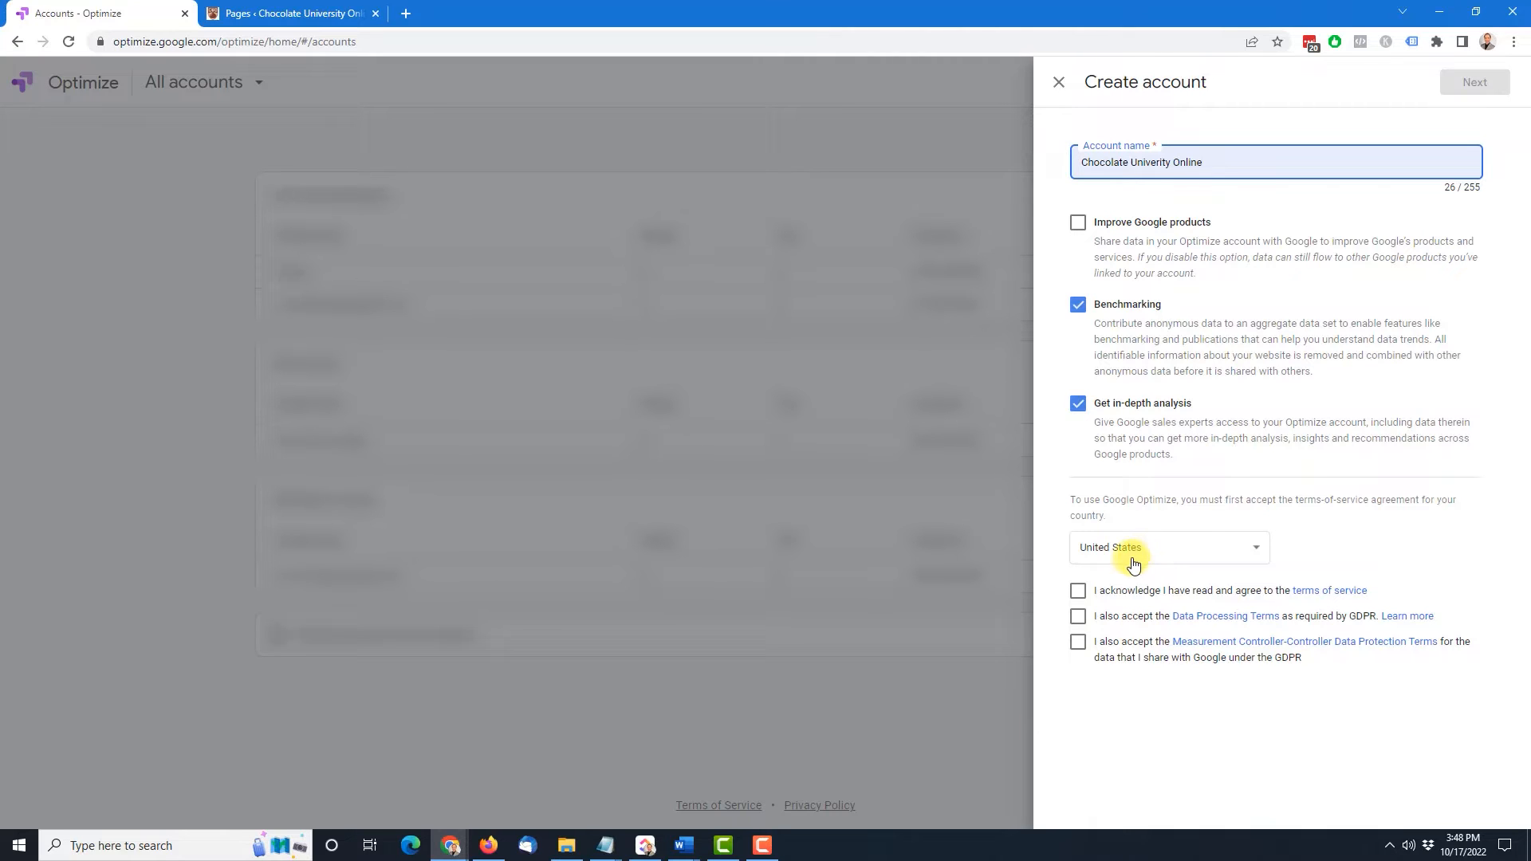
click(1078, 591)
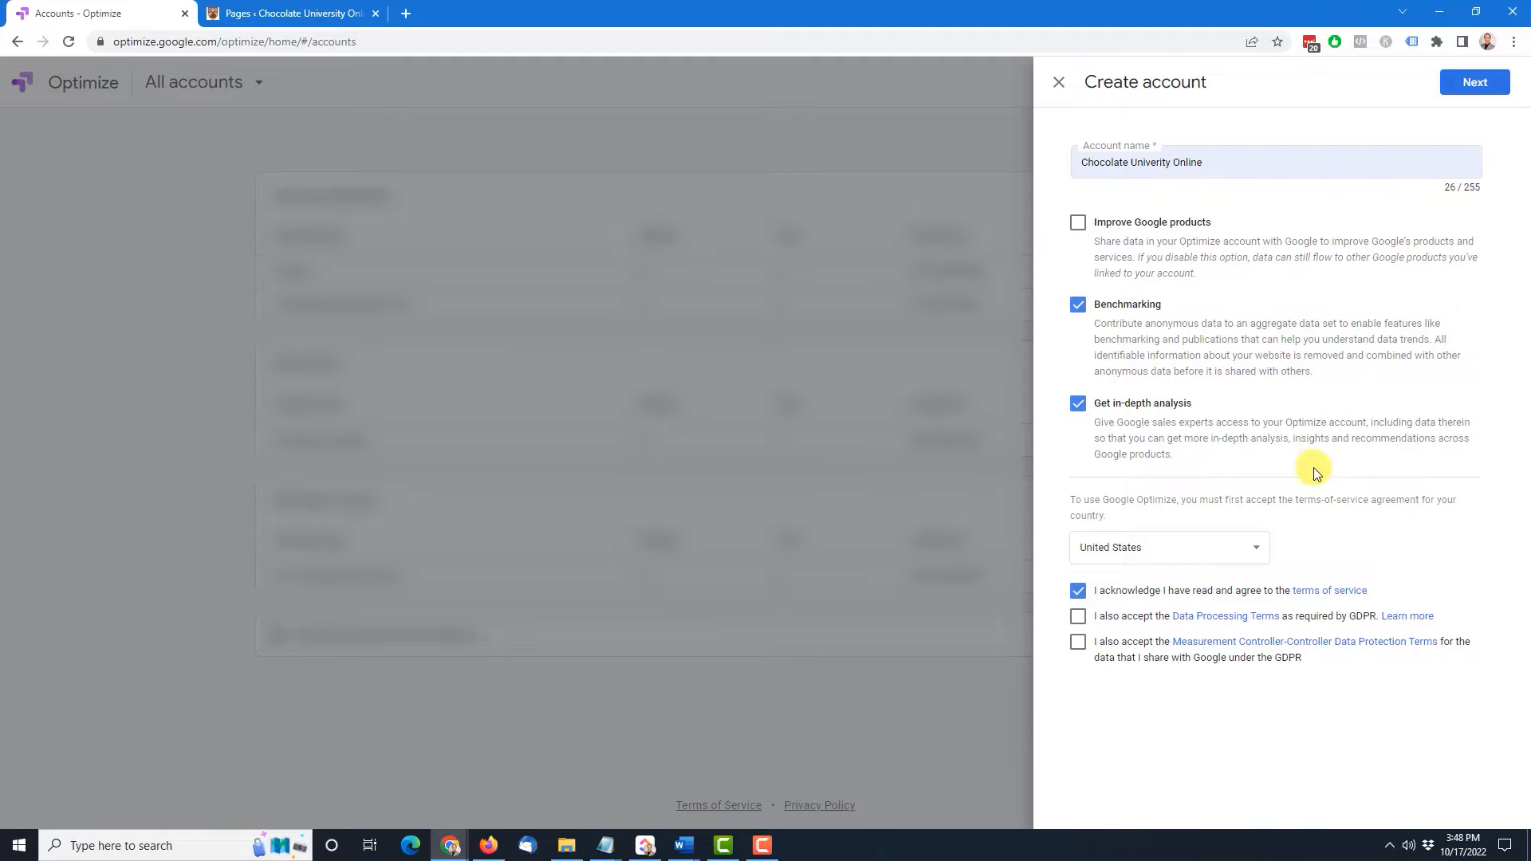
click(1078, 616)
click(1079, 224)
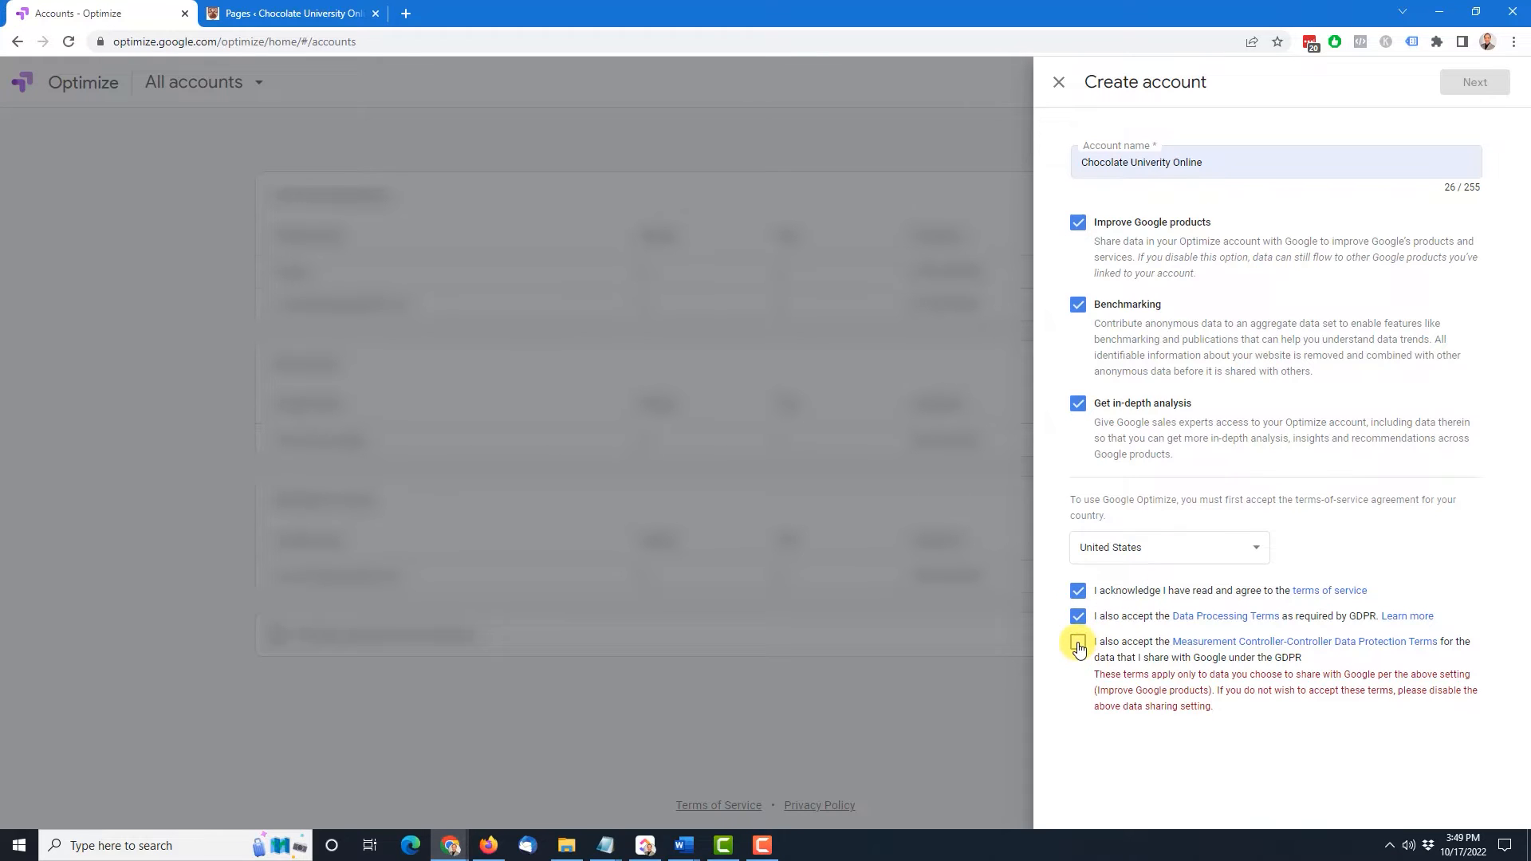
click(1077, 644)
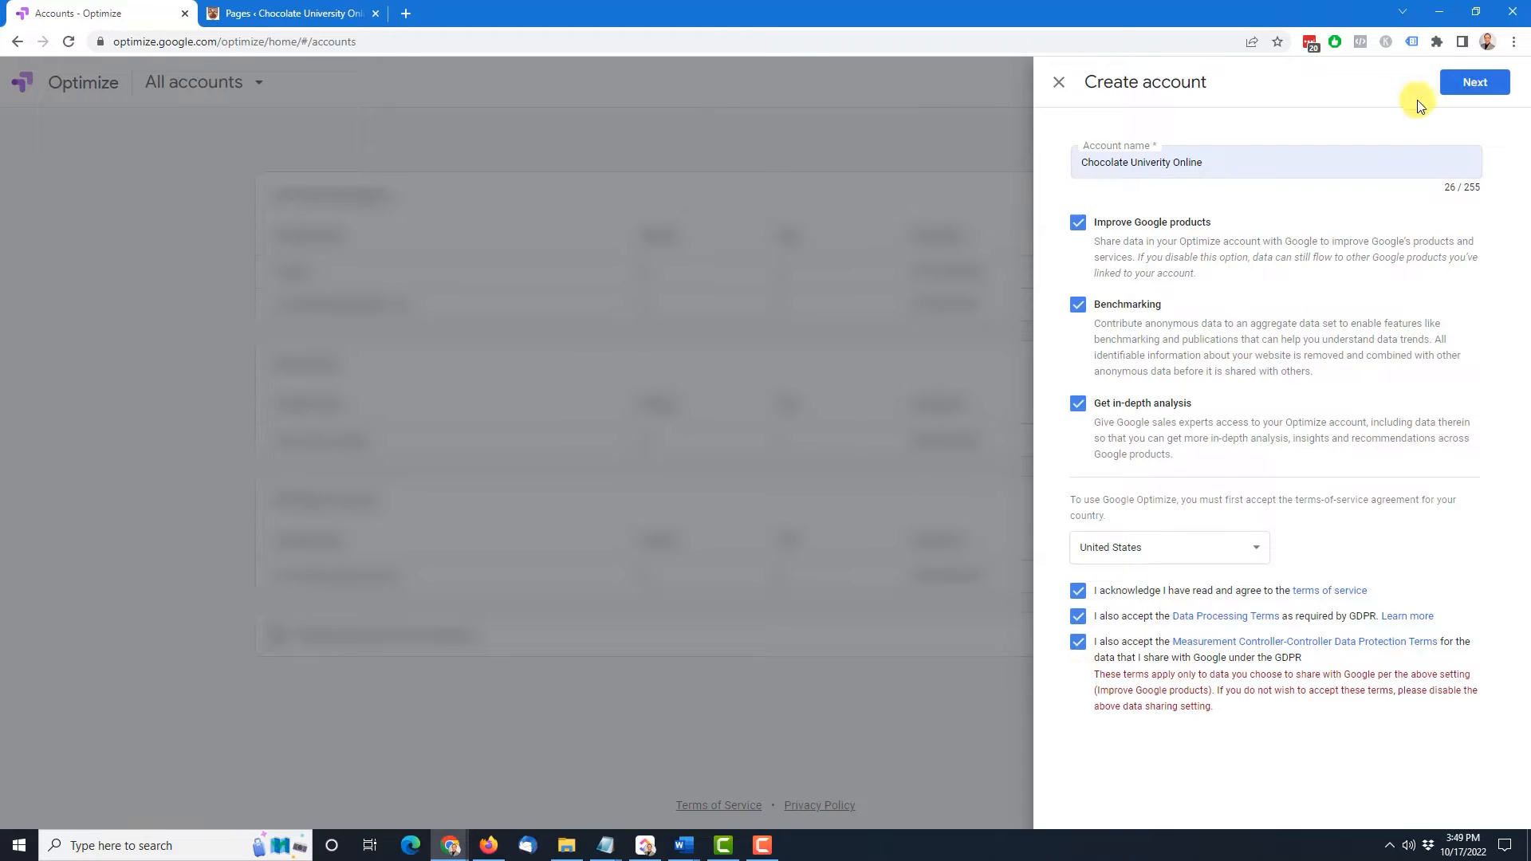
click(1078, 644)
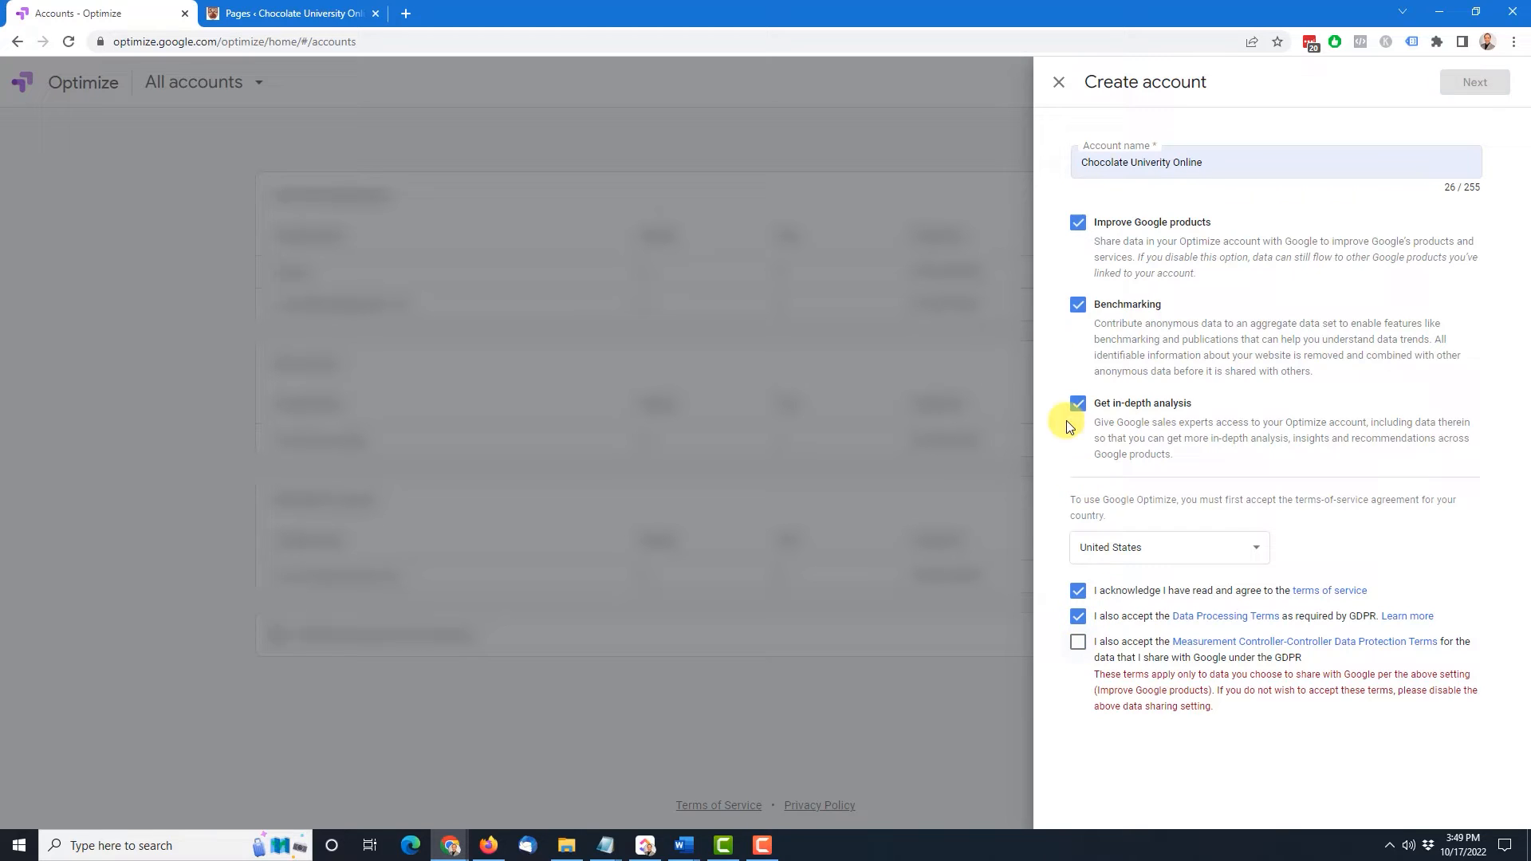
click(1079, 225)
click(1079, 617)
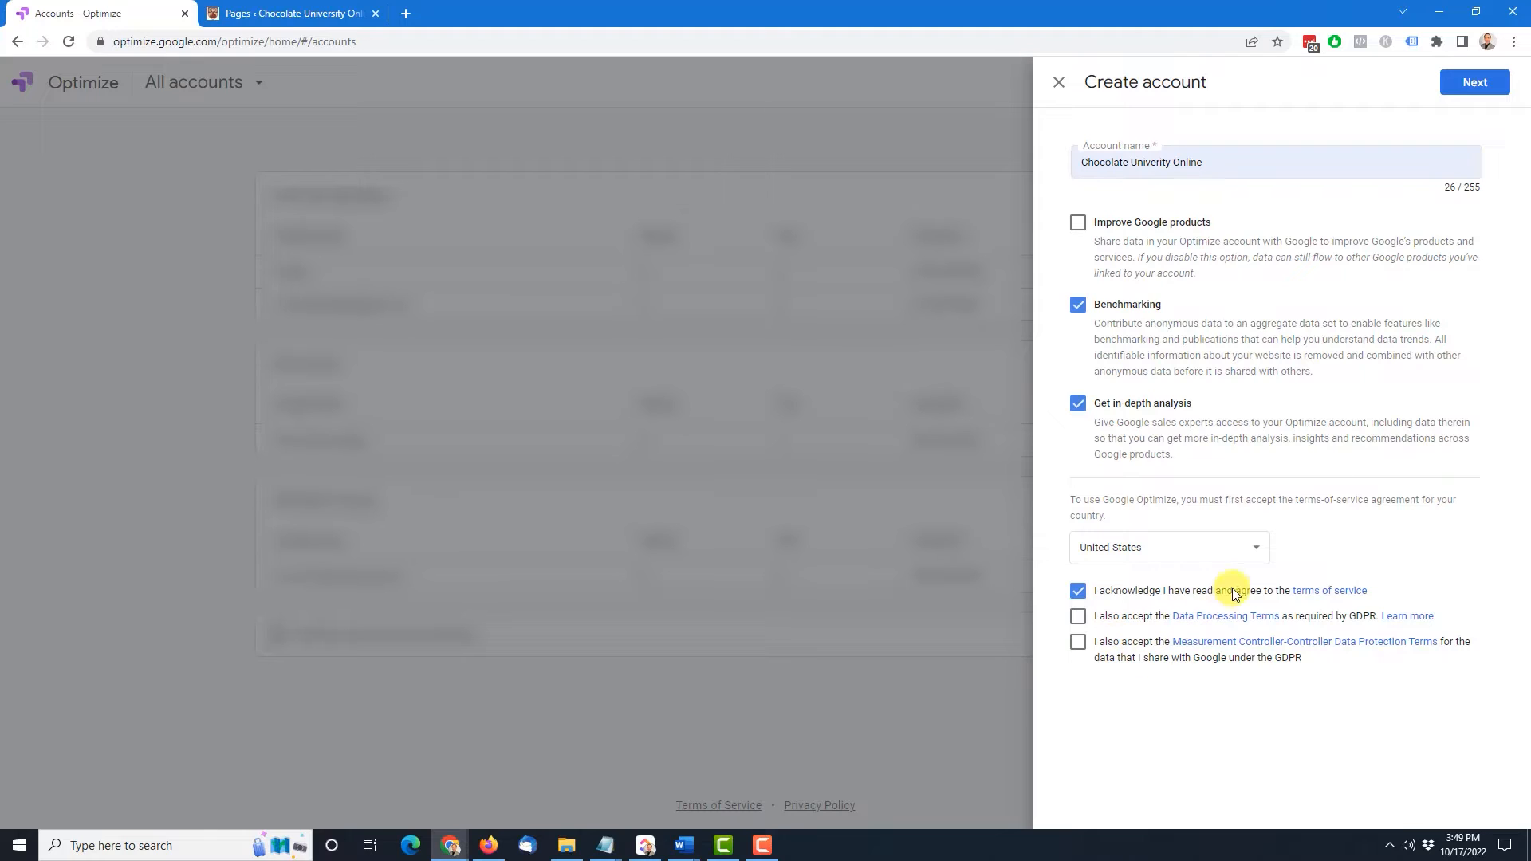
click(1476, 84)
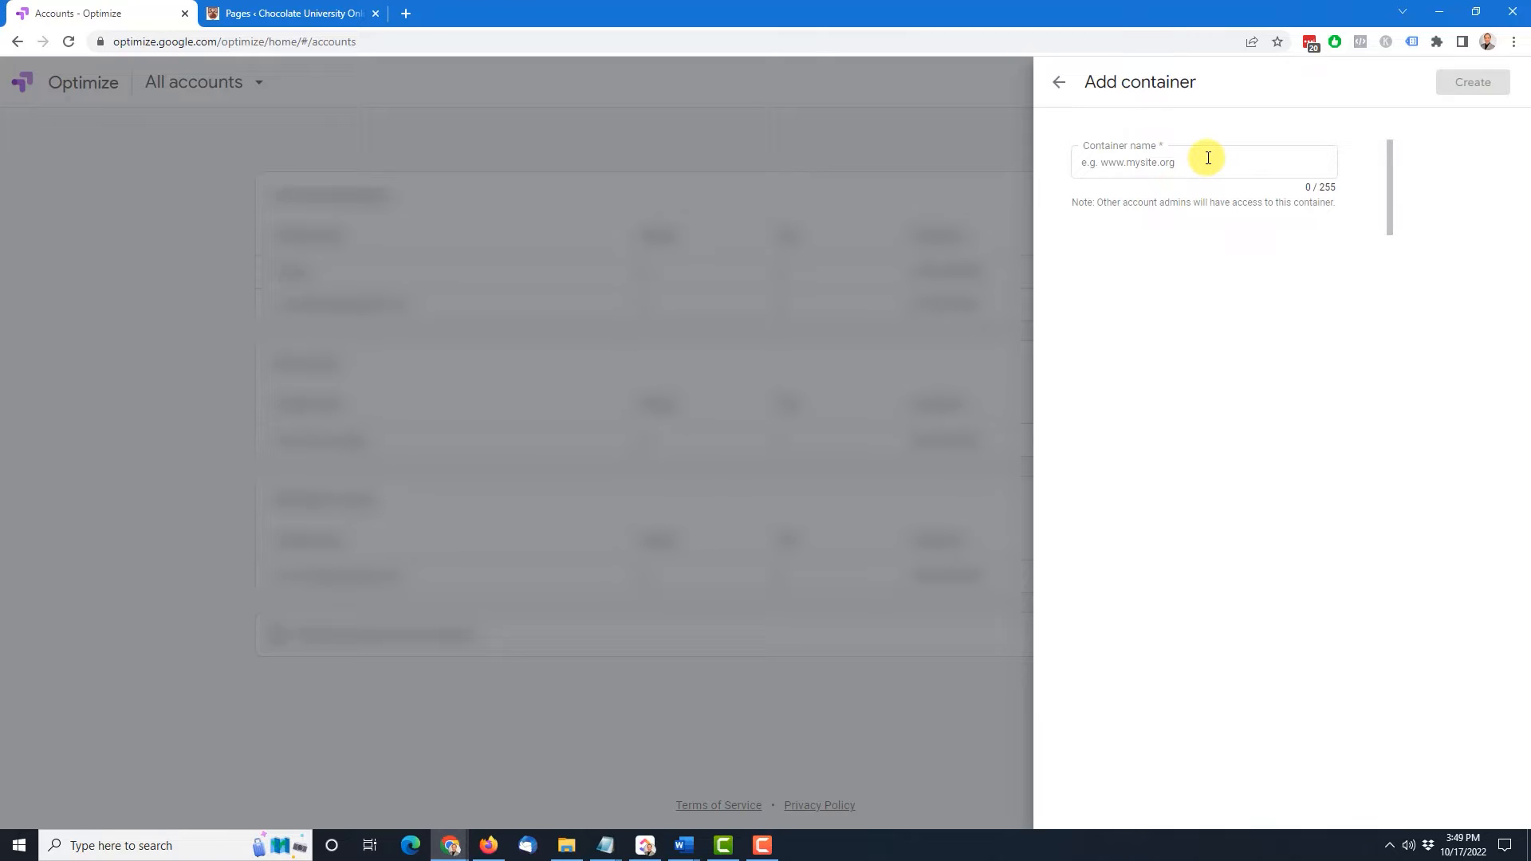
click(1207, 161)
text(www)
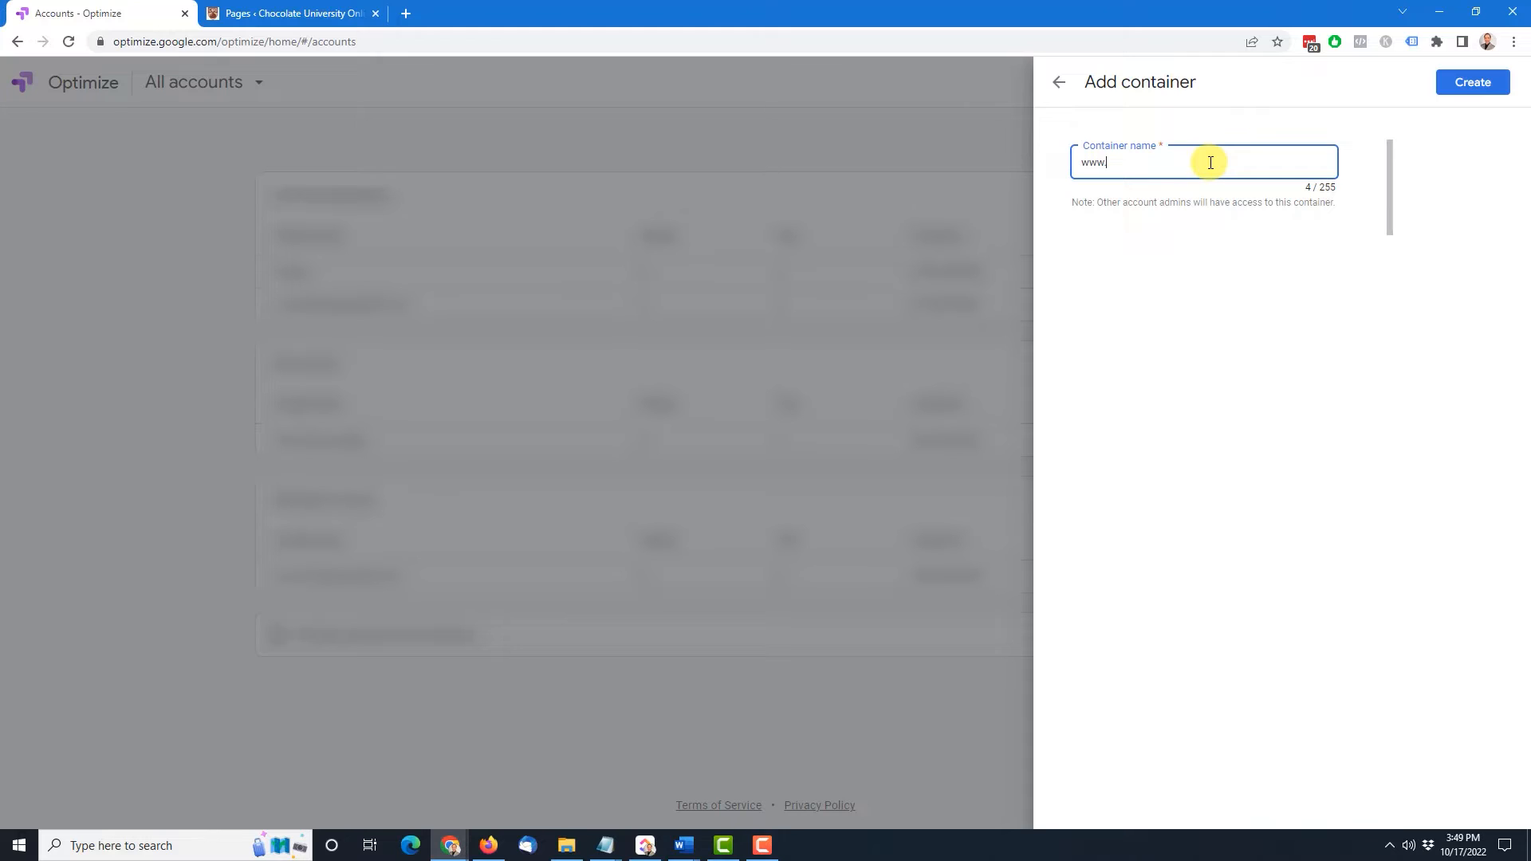
text(.chocolateuniversityonline.com)
click(1475, 83)
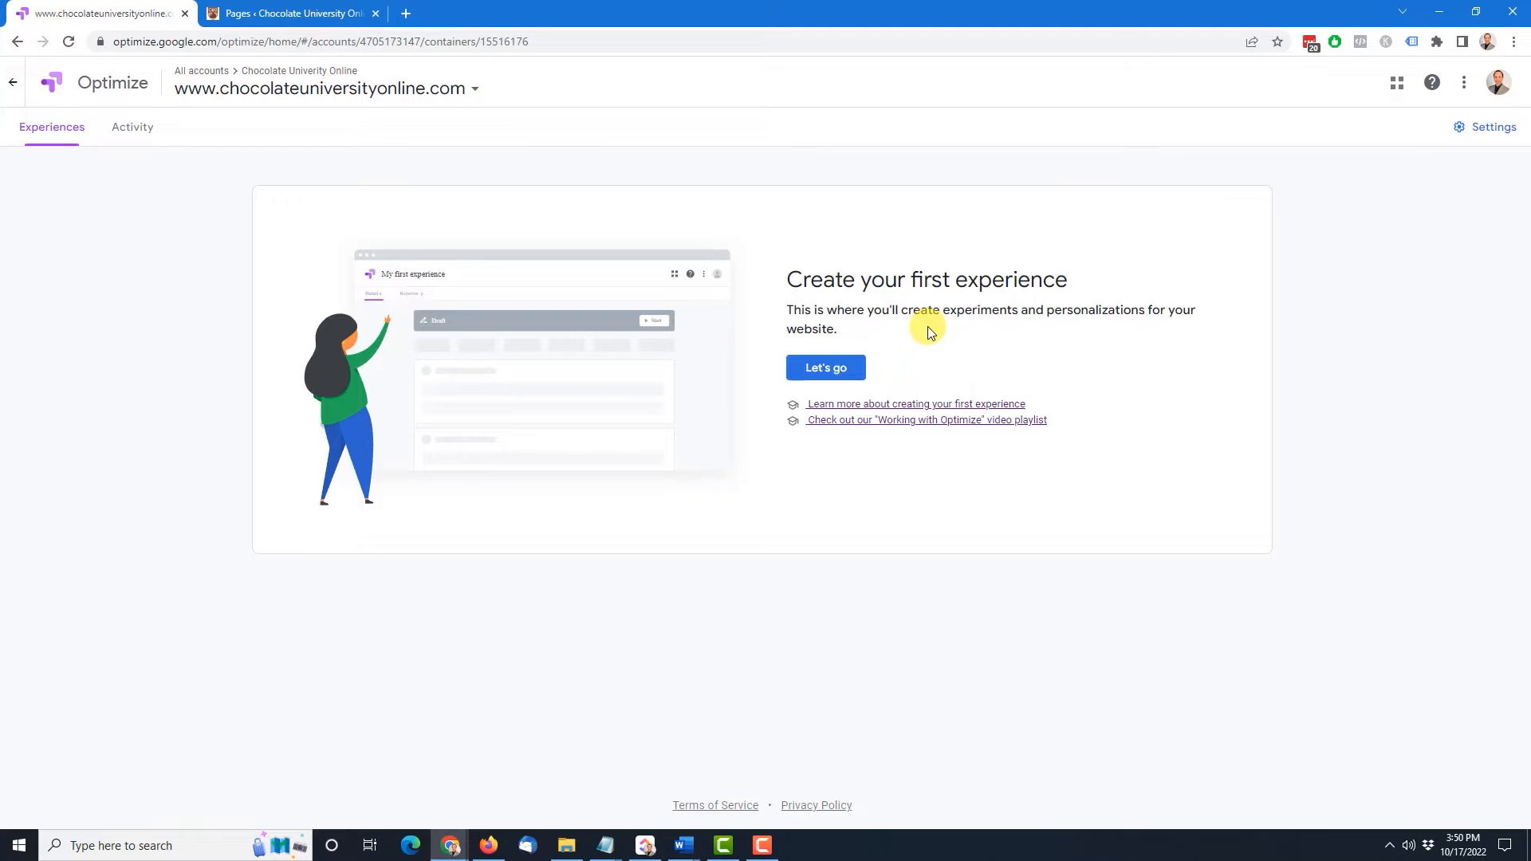
click(838, 371)
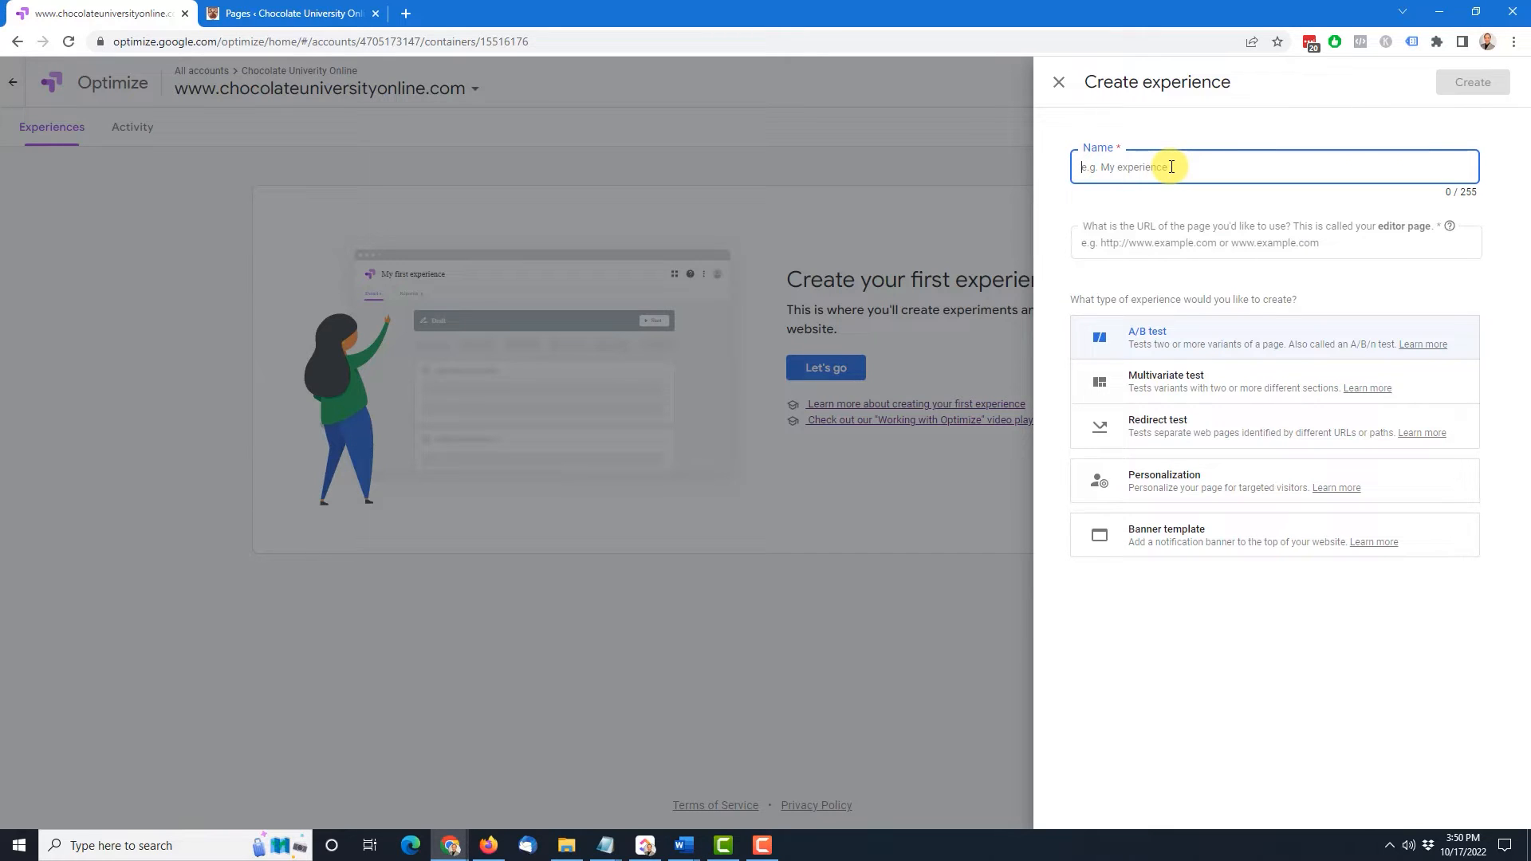
text(Headline Test)
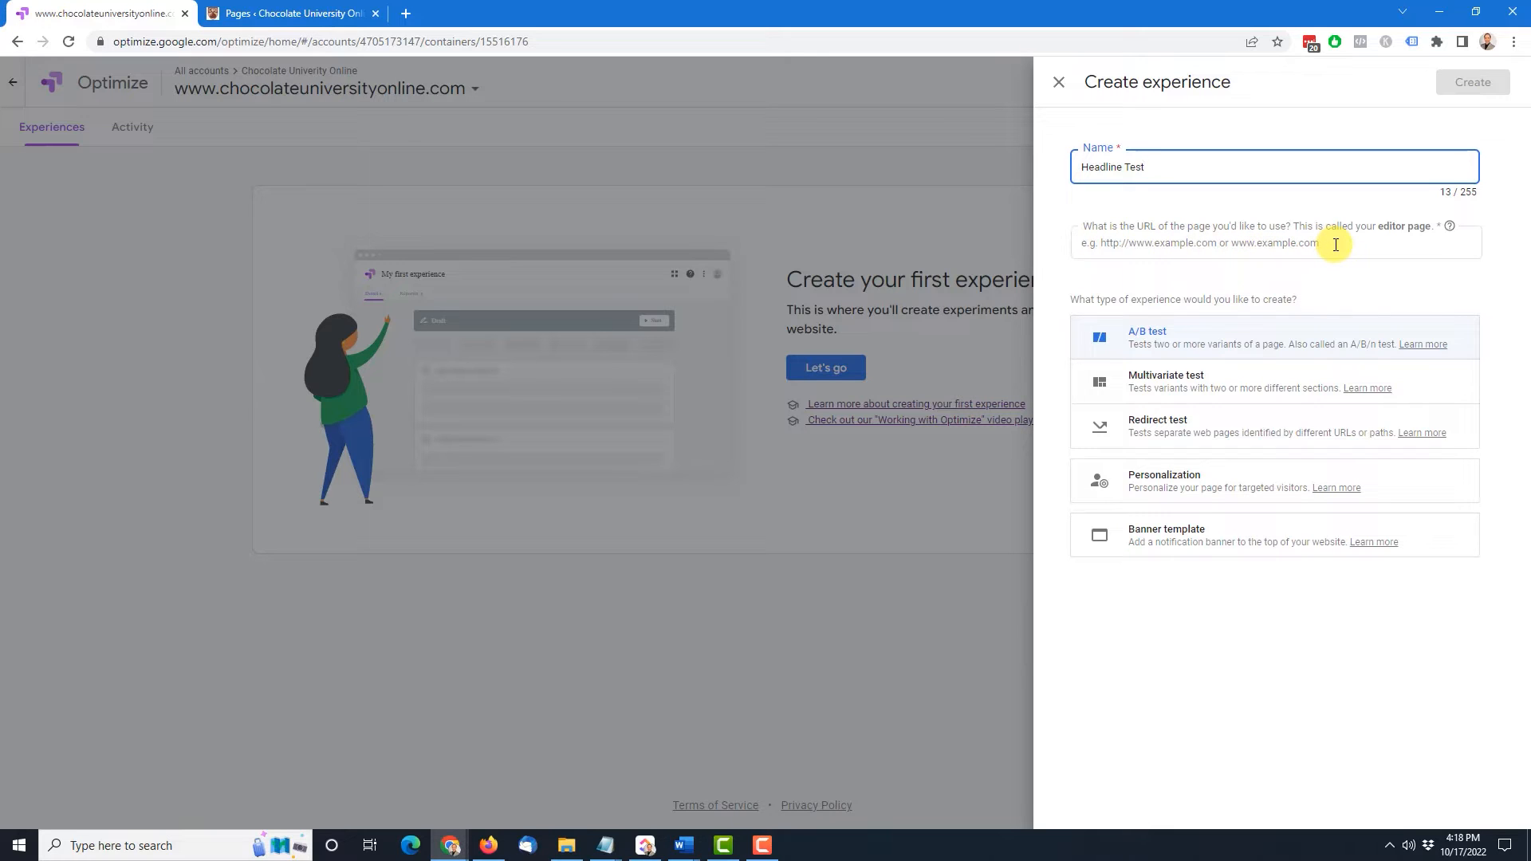
click(1146, 244)
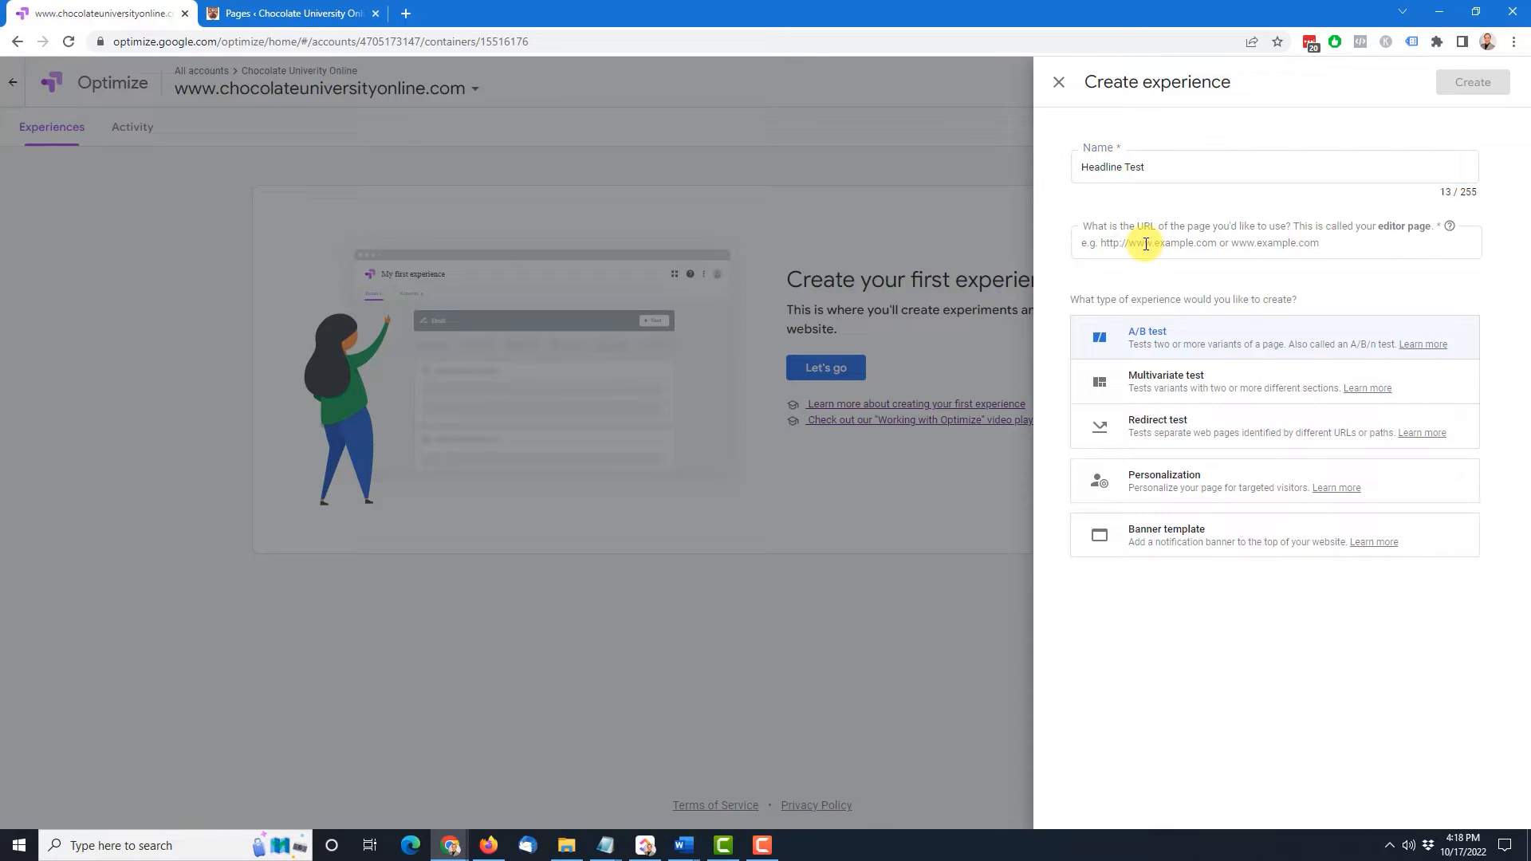
click(1146, 244)
text(https://www.chocolateuniversityonline.com/lp/chocolate-classes/)
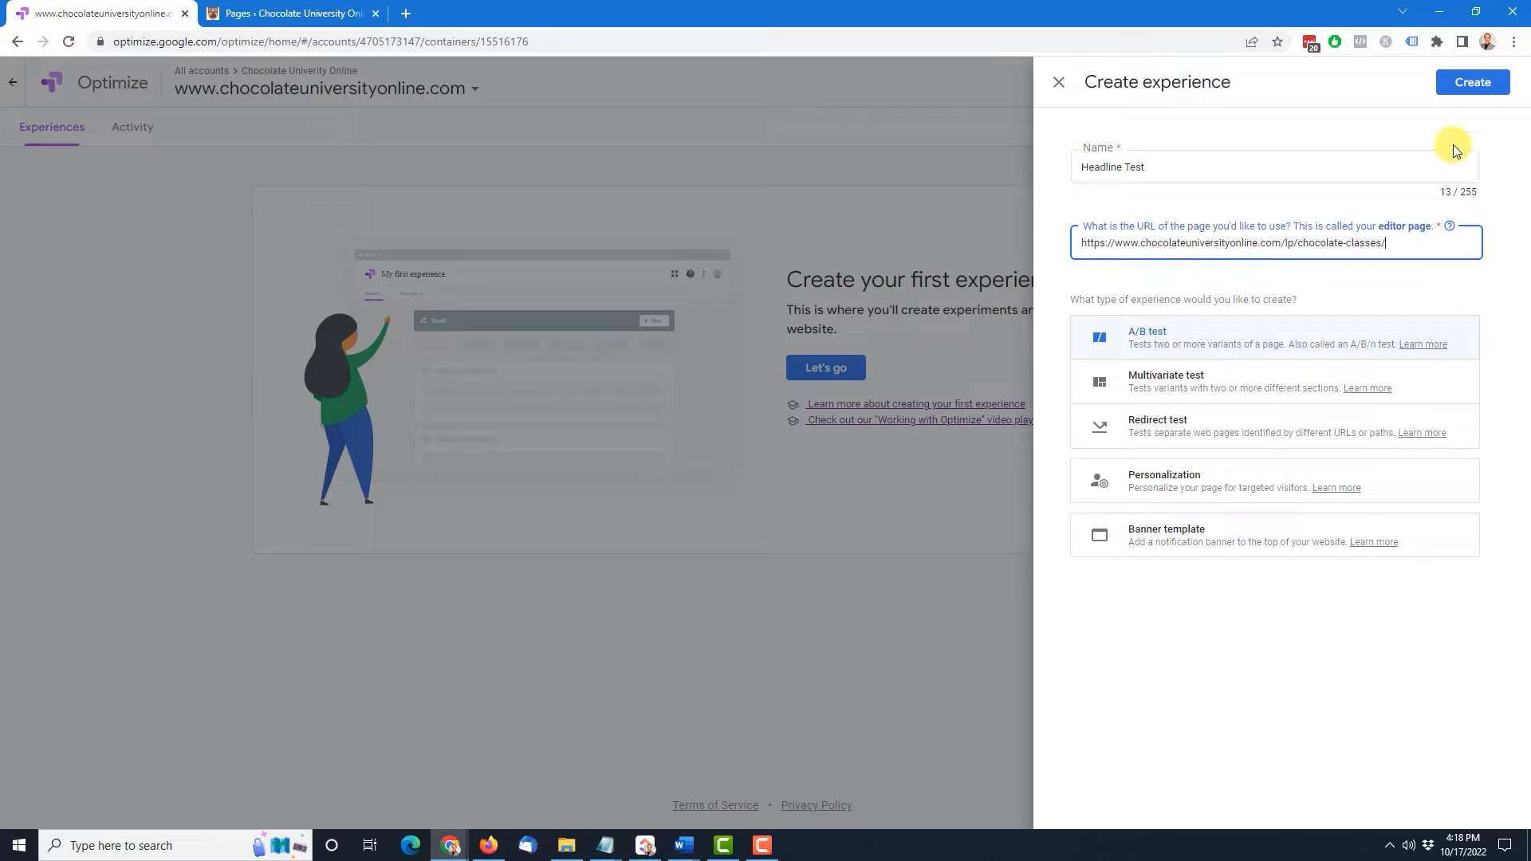
click(1472, 85)
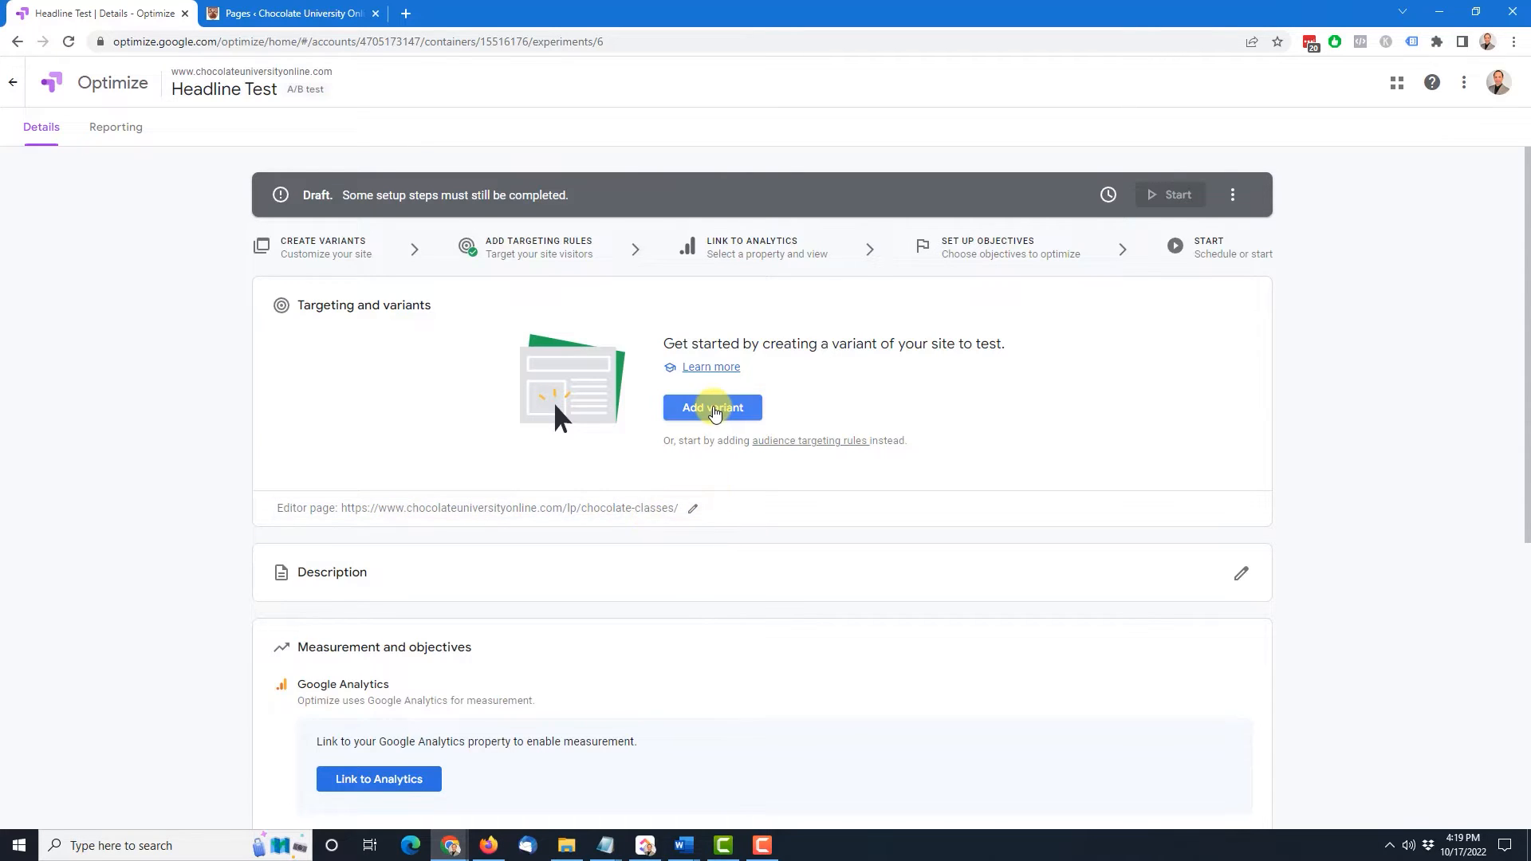
Add a variant named "Alternate Headline" to the A/B test
click(705, 407)
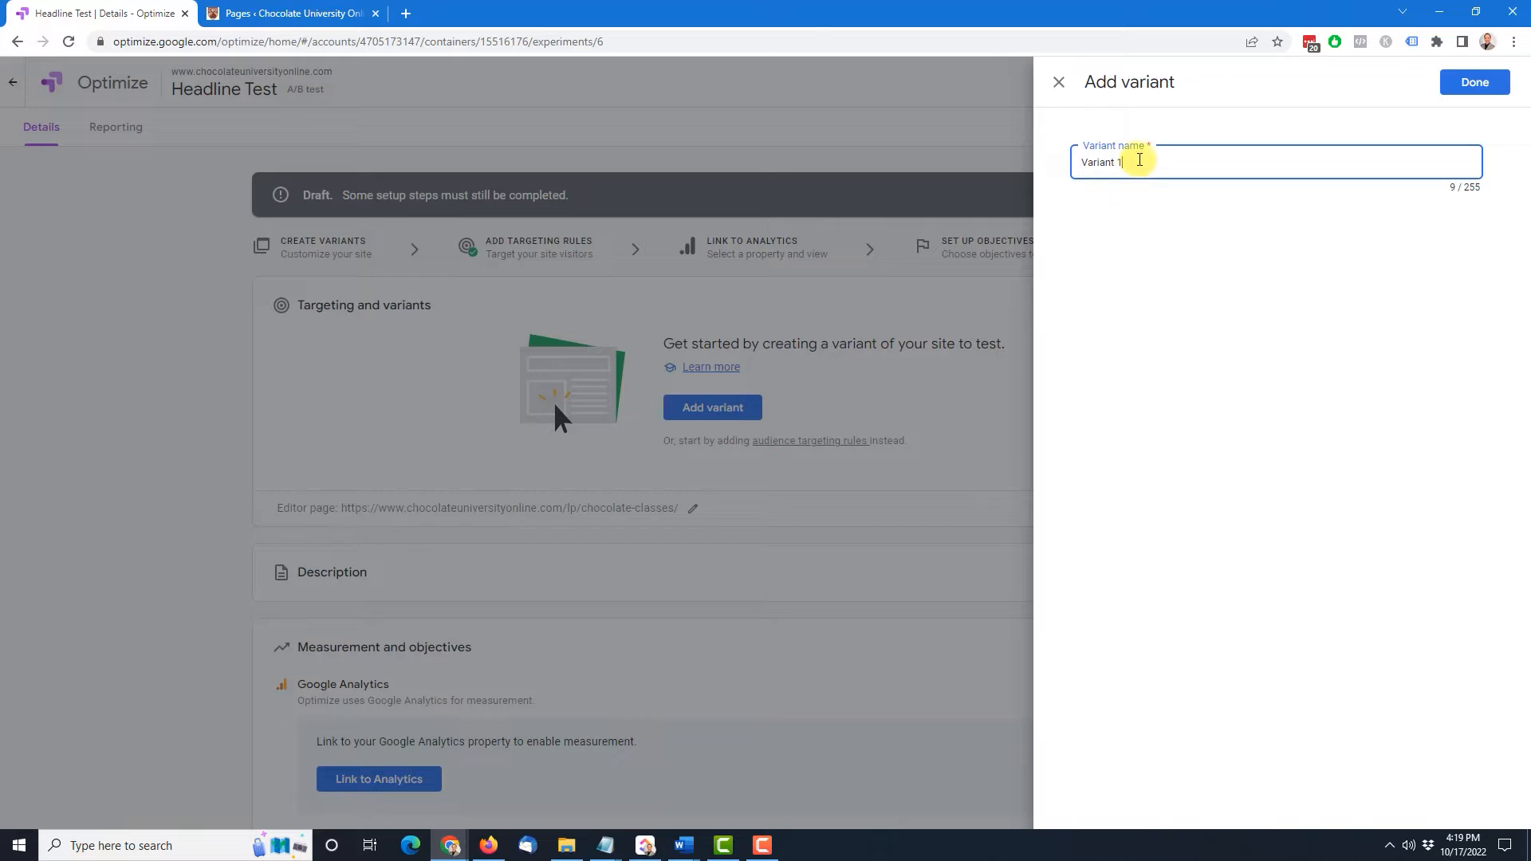
drag(1128, 160, 1068, 173)
text(Alternate Headline)
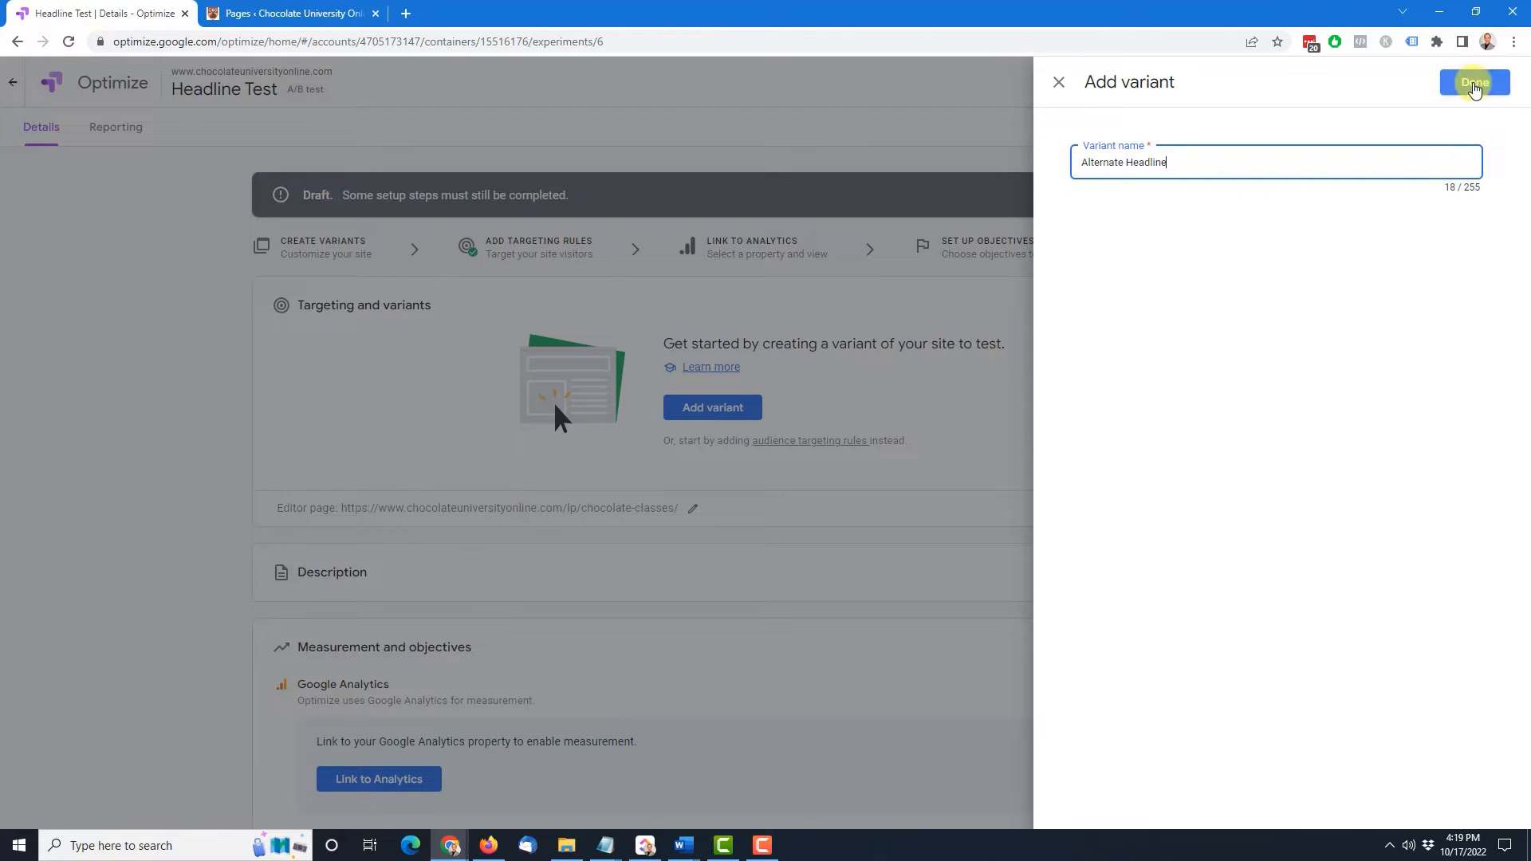
click(1477, 82)
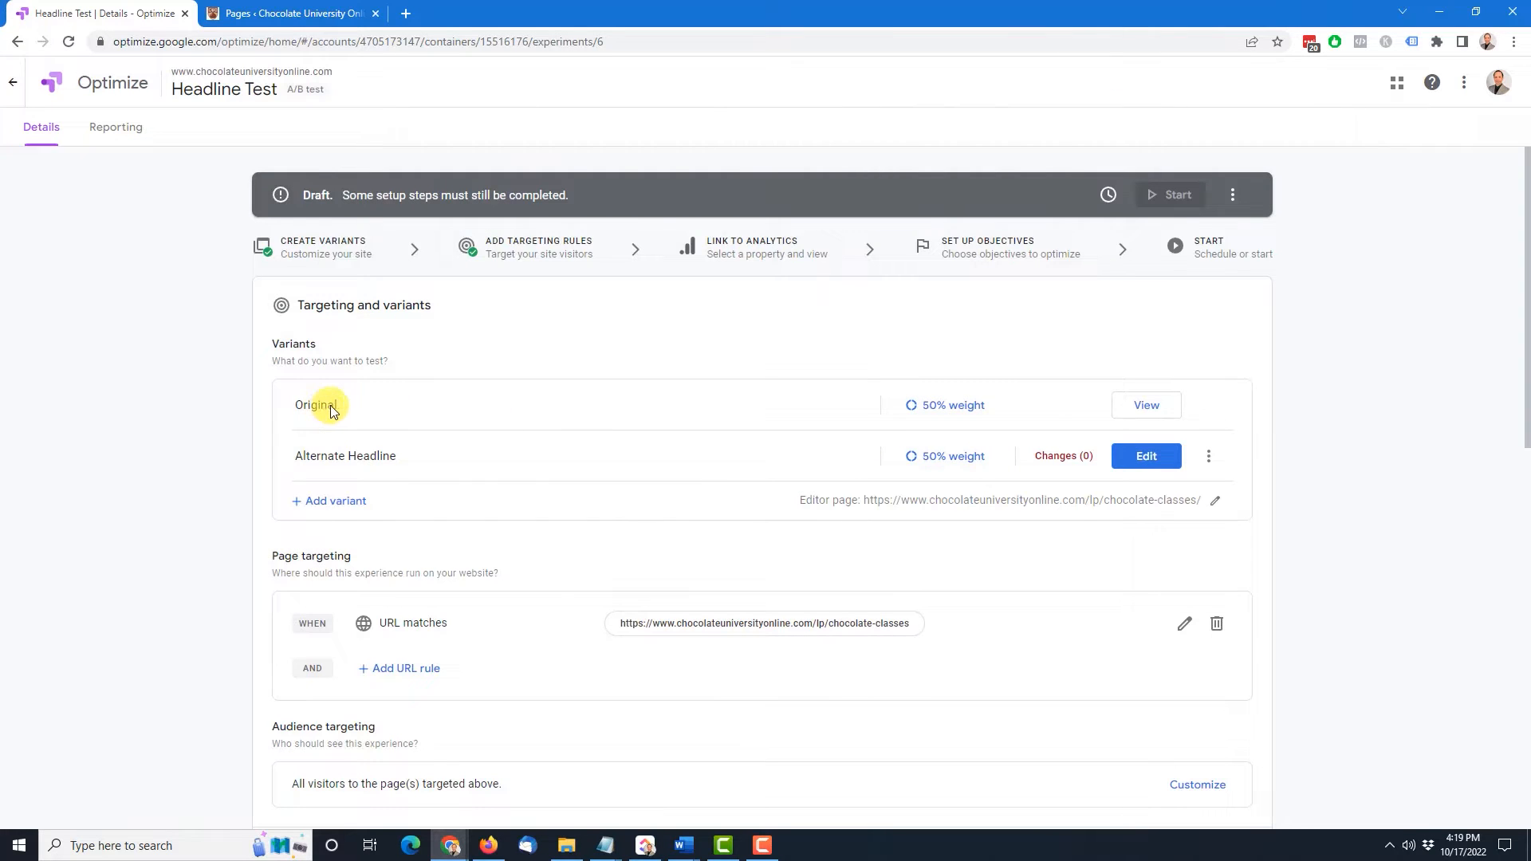
View the Original variant's page in the visual editor, inspect its header and headline elements, and return to the experiment details
click(1146, 405)
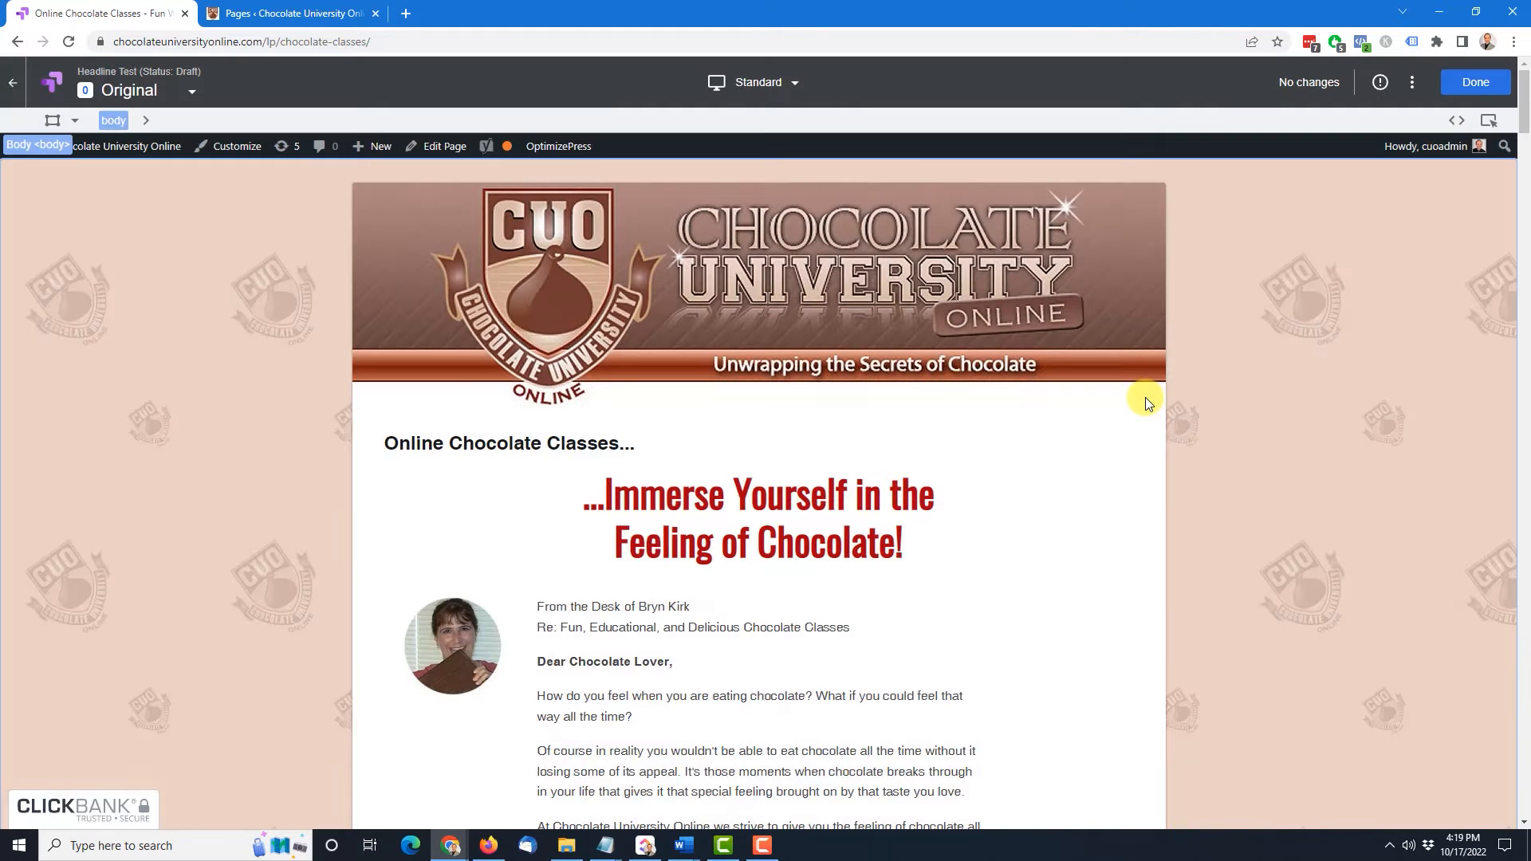
click(1145, 397)
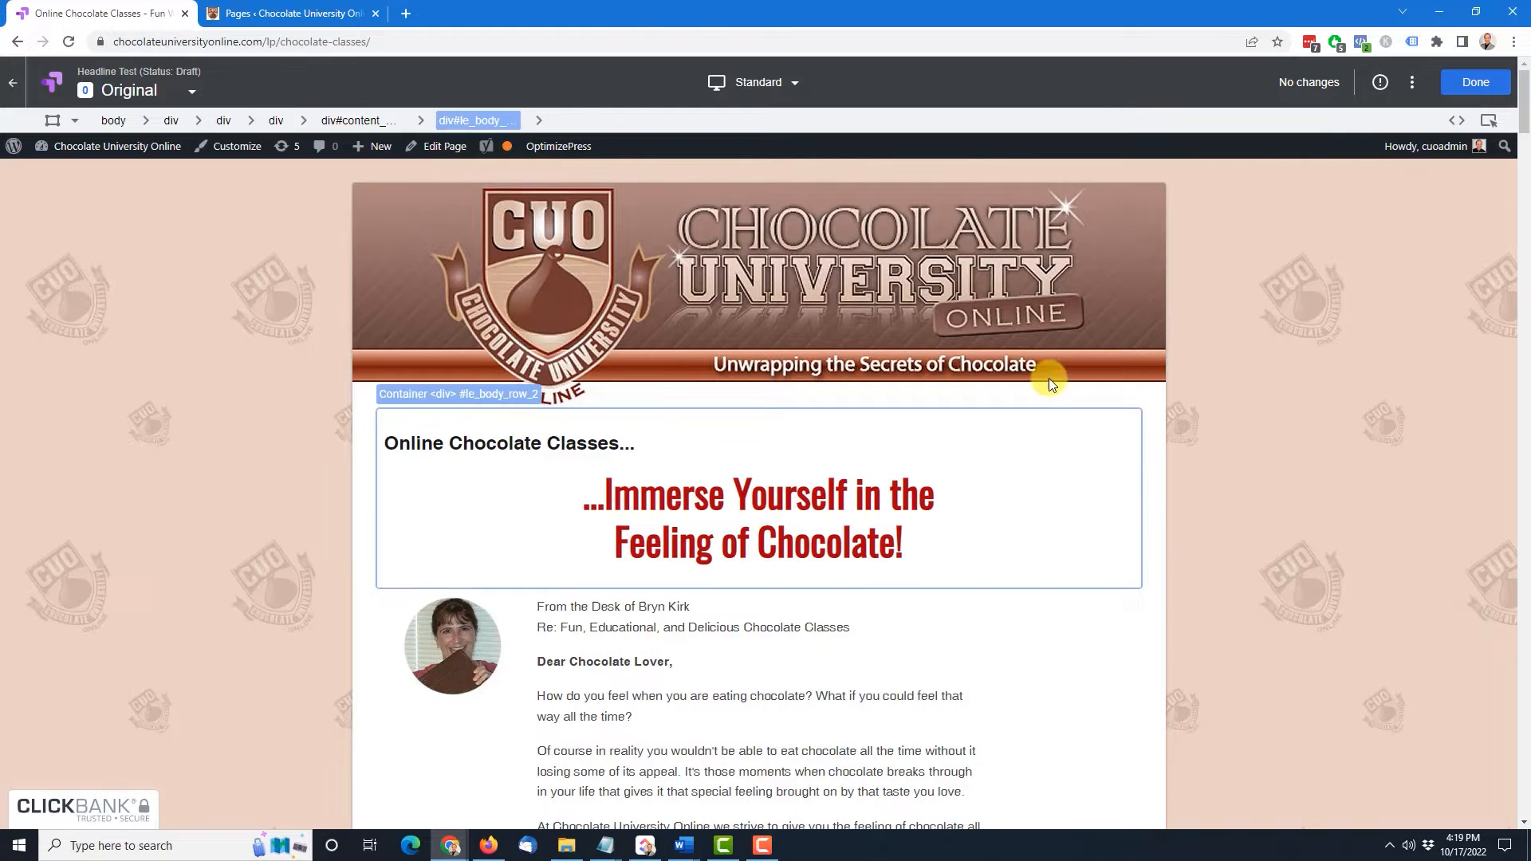
click(1064, 253)
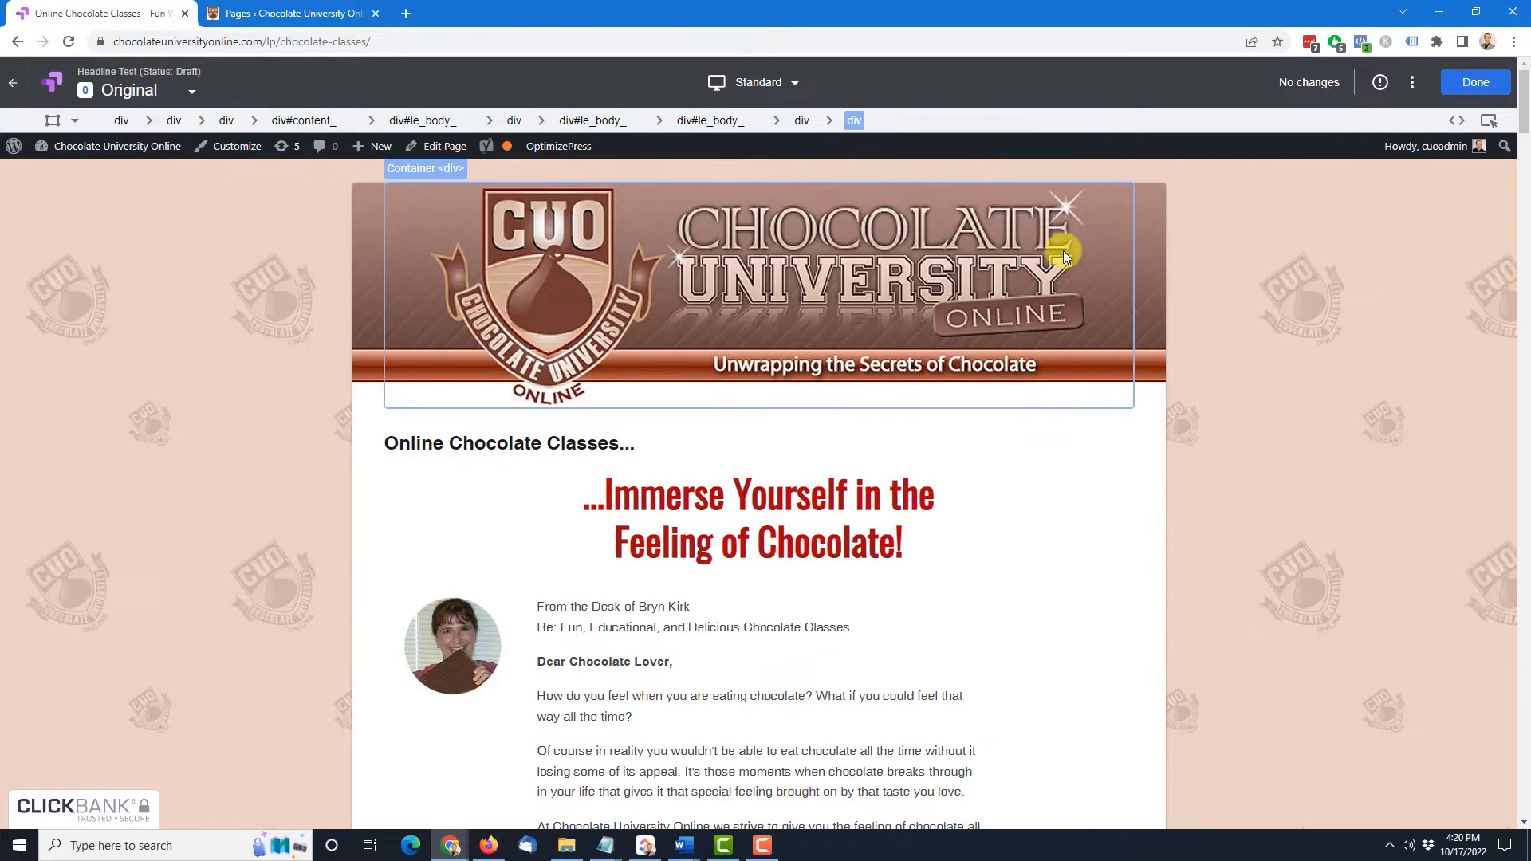
click(810, 544)
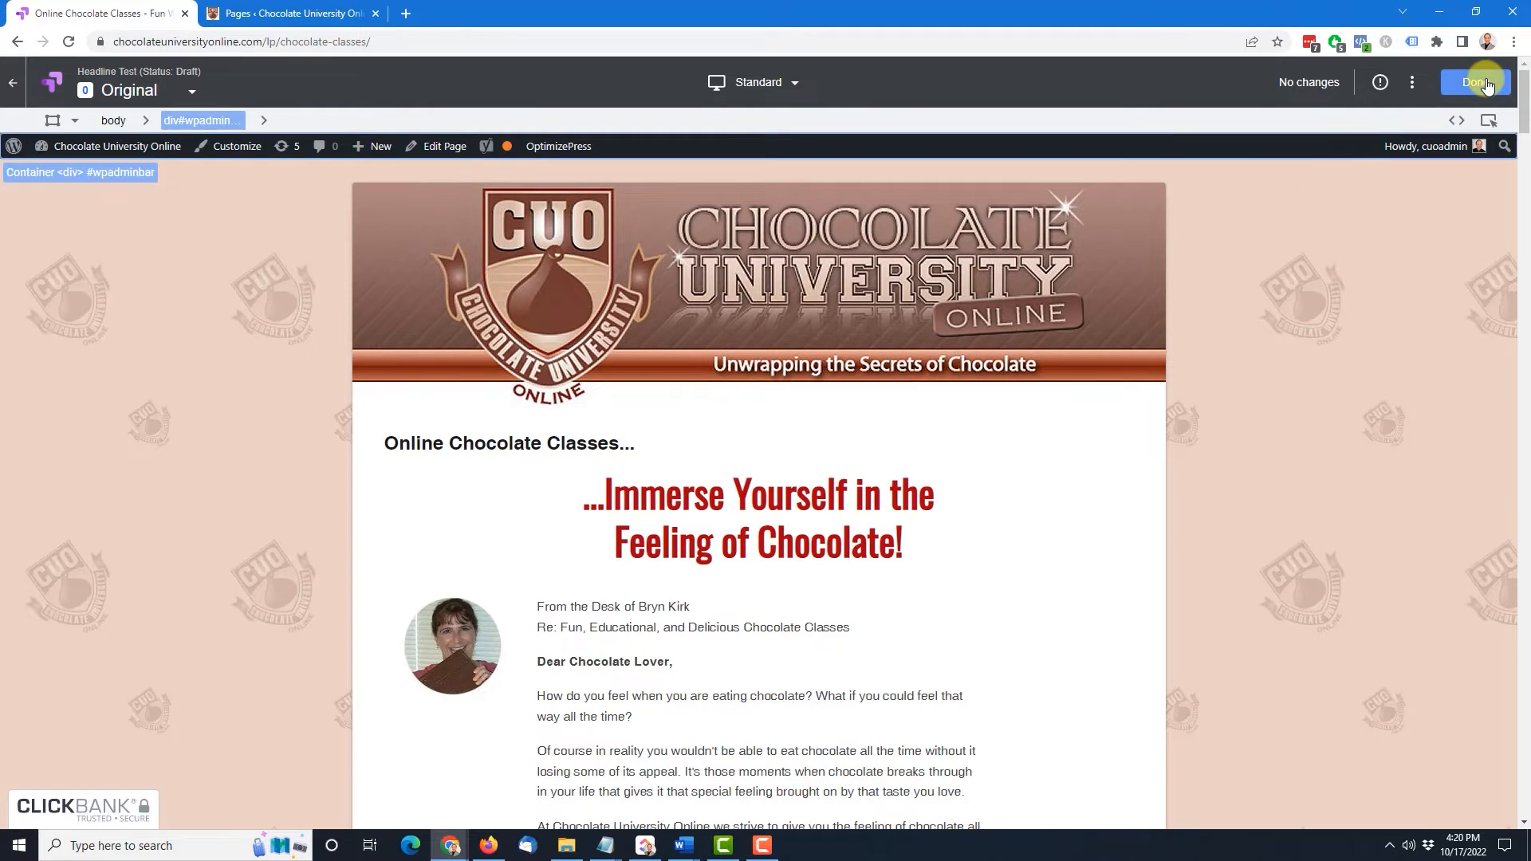
click(1477, 82)
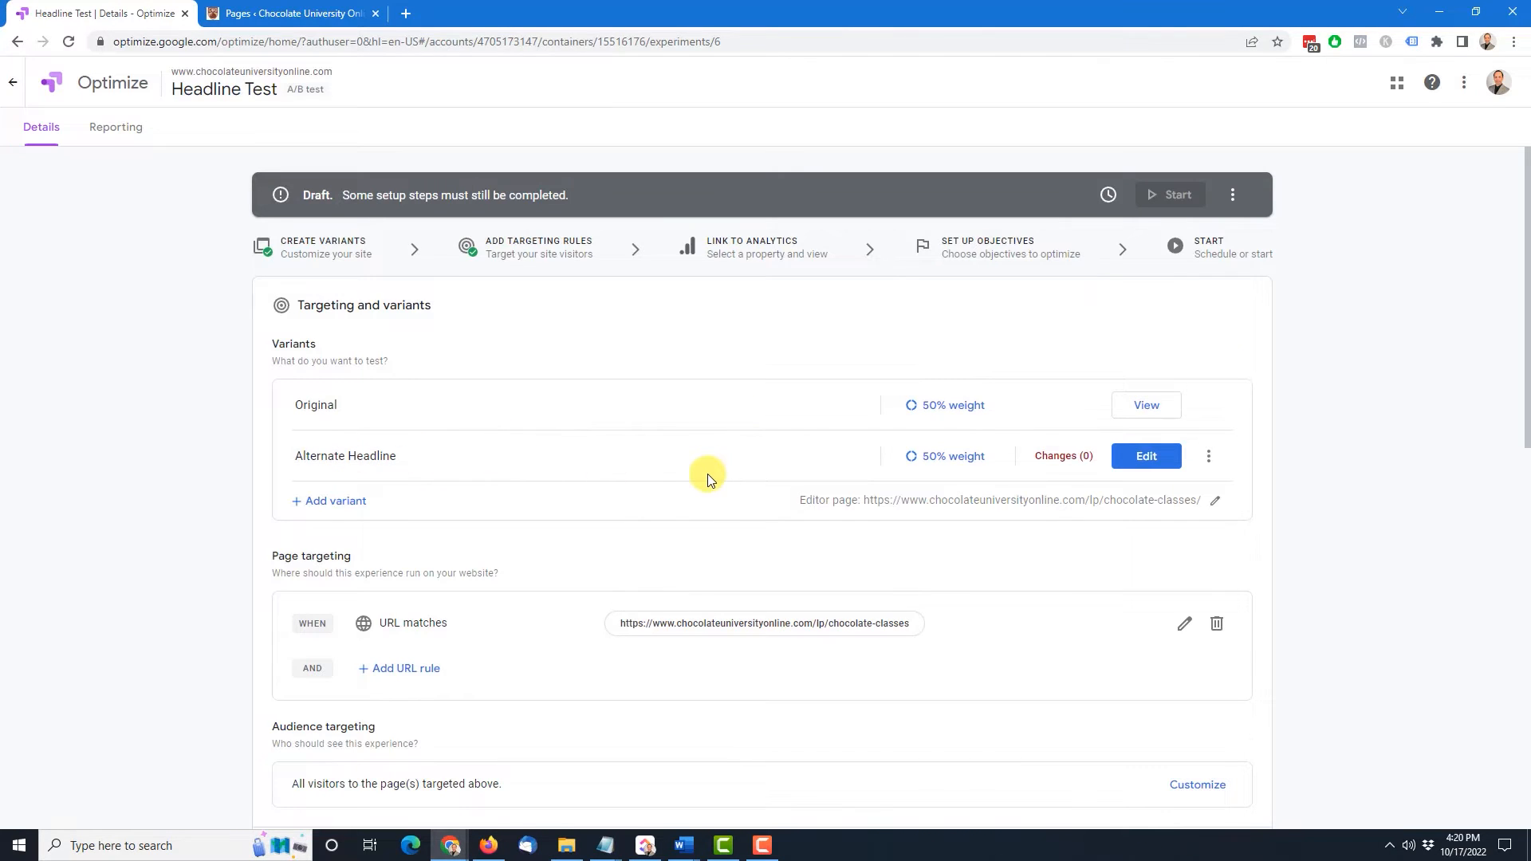
Edit the Alternate Headline variant, replacing the red headline's first line after the ellipsis with "What I've Learned About Chocolate that"
click(1147, 456)
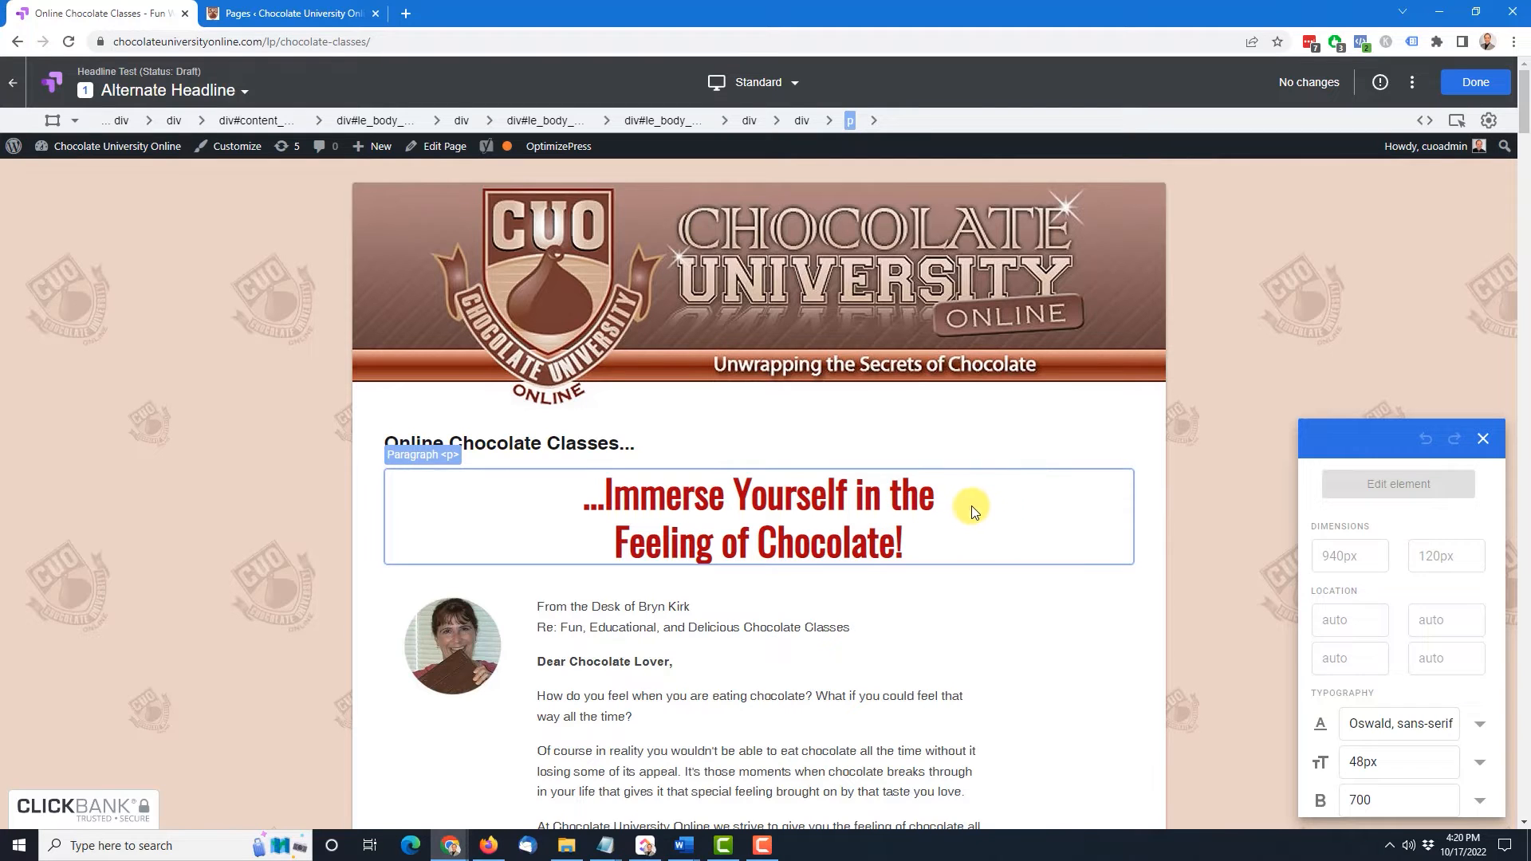
click(973, 507)
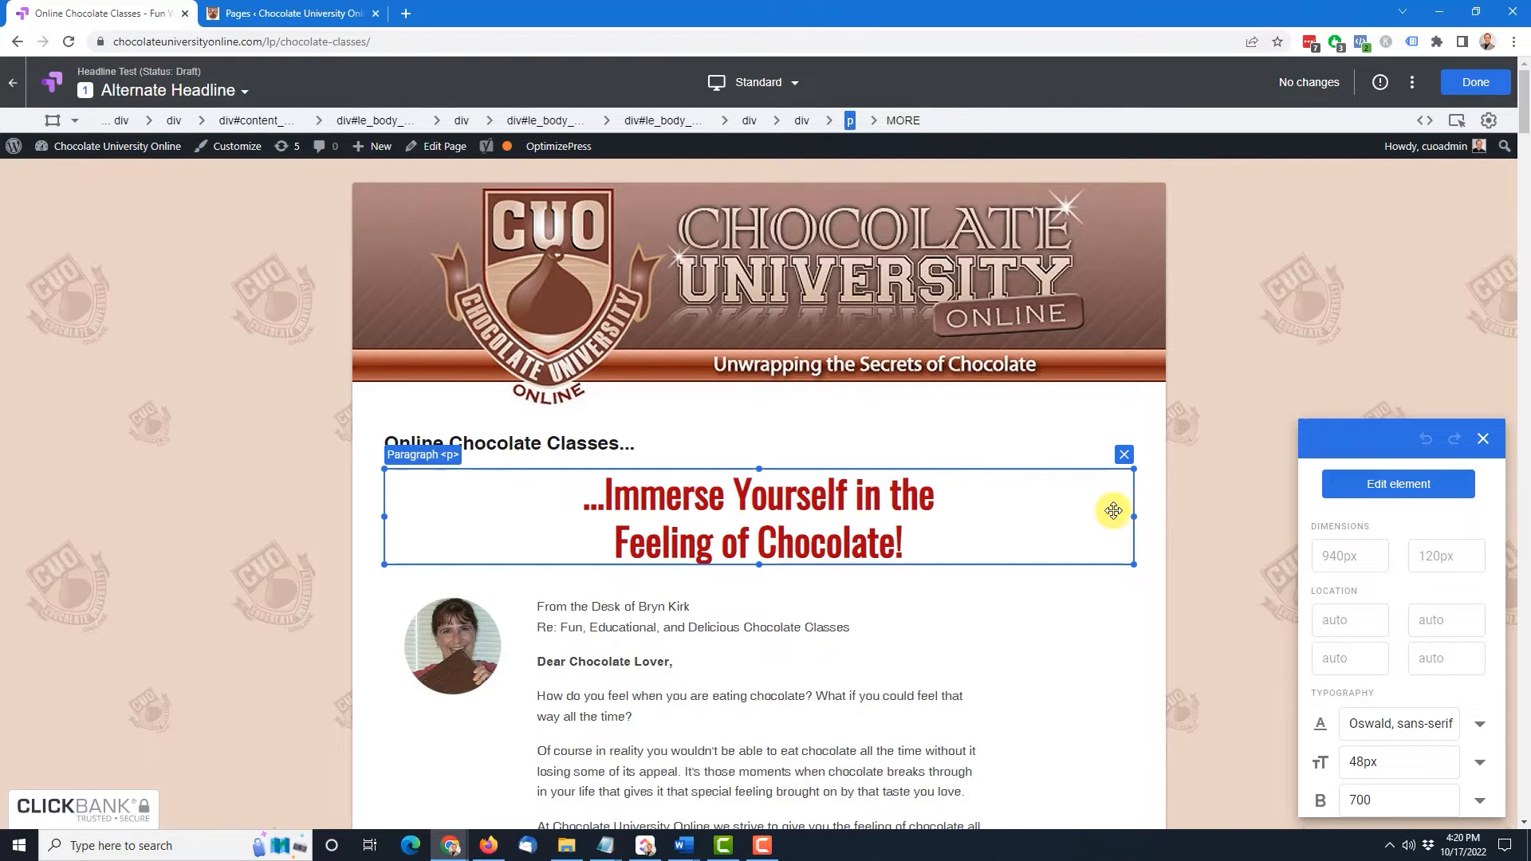
click(1401, 486)
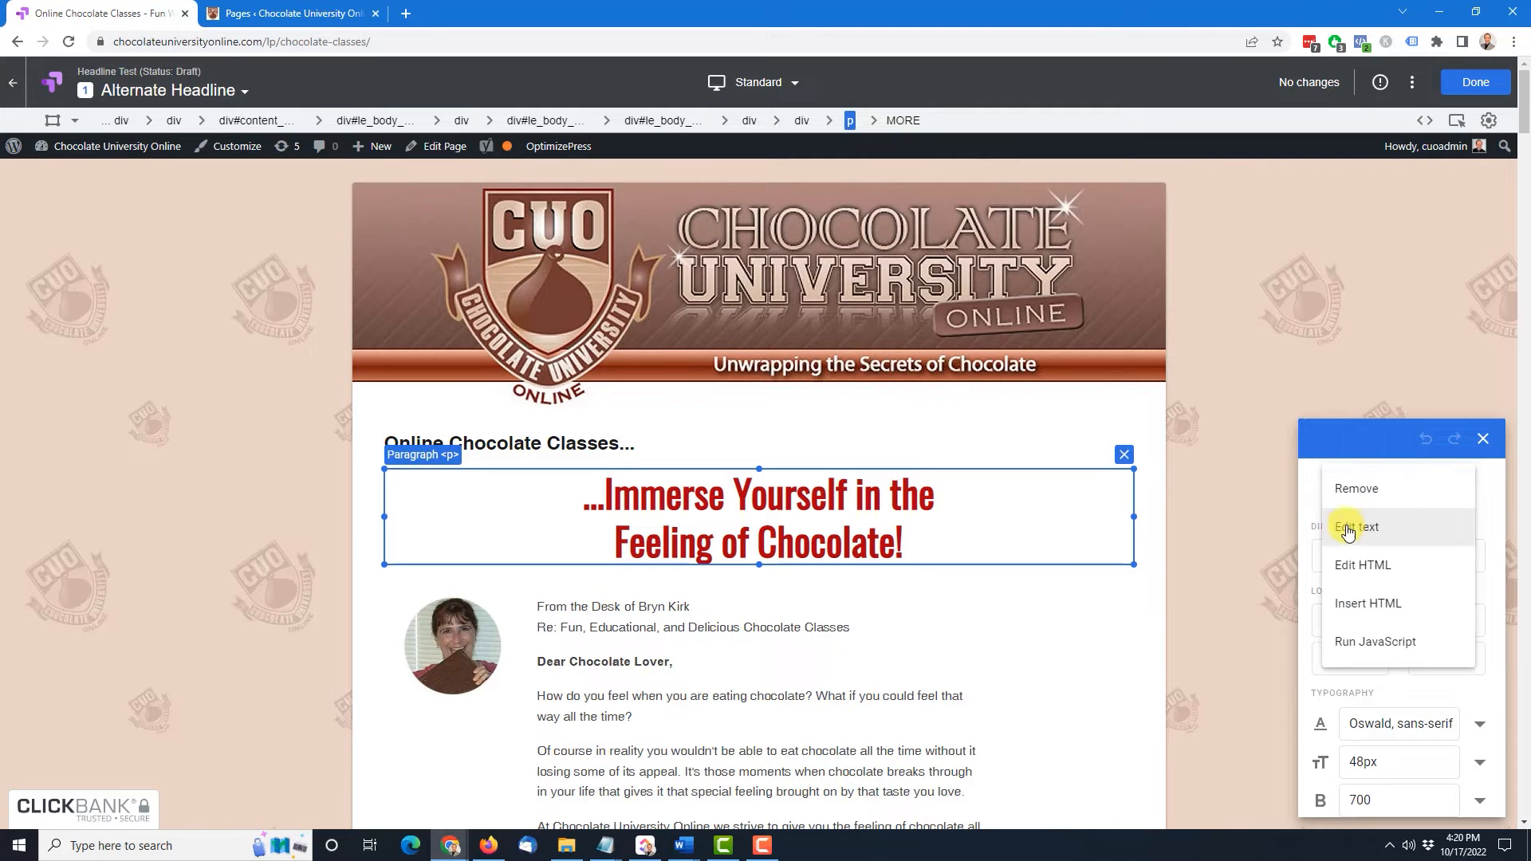
click(1359, 531)
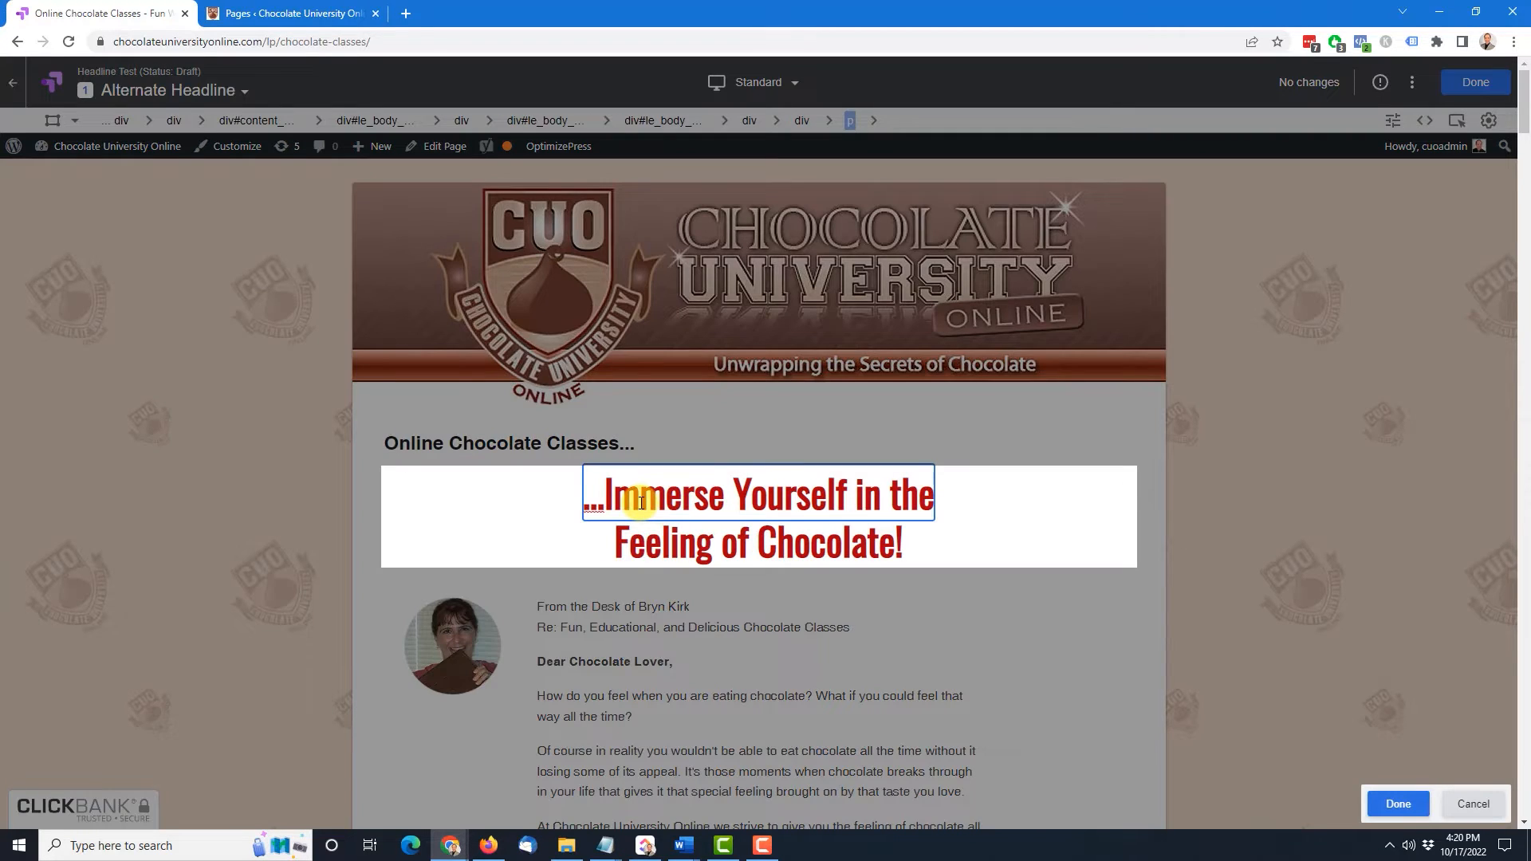
drag(604, 496, 918, 498)
text(W)
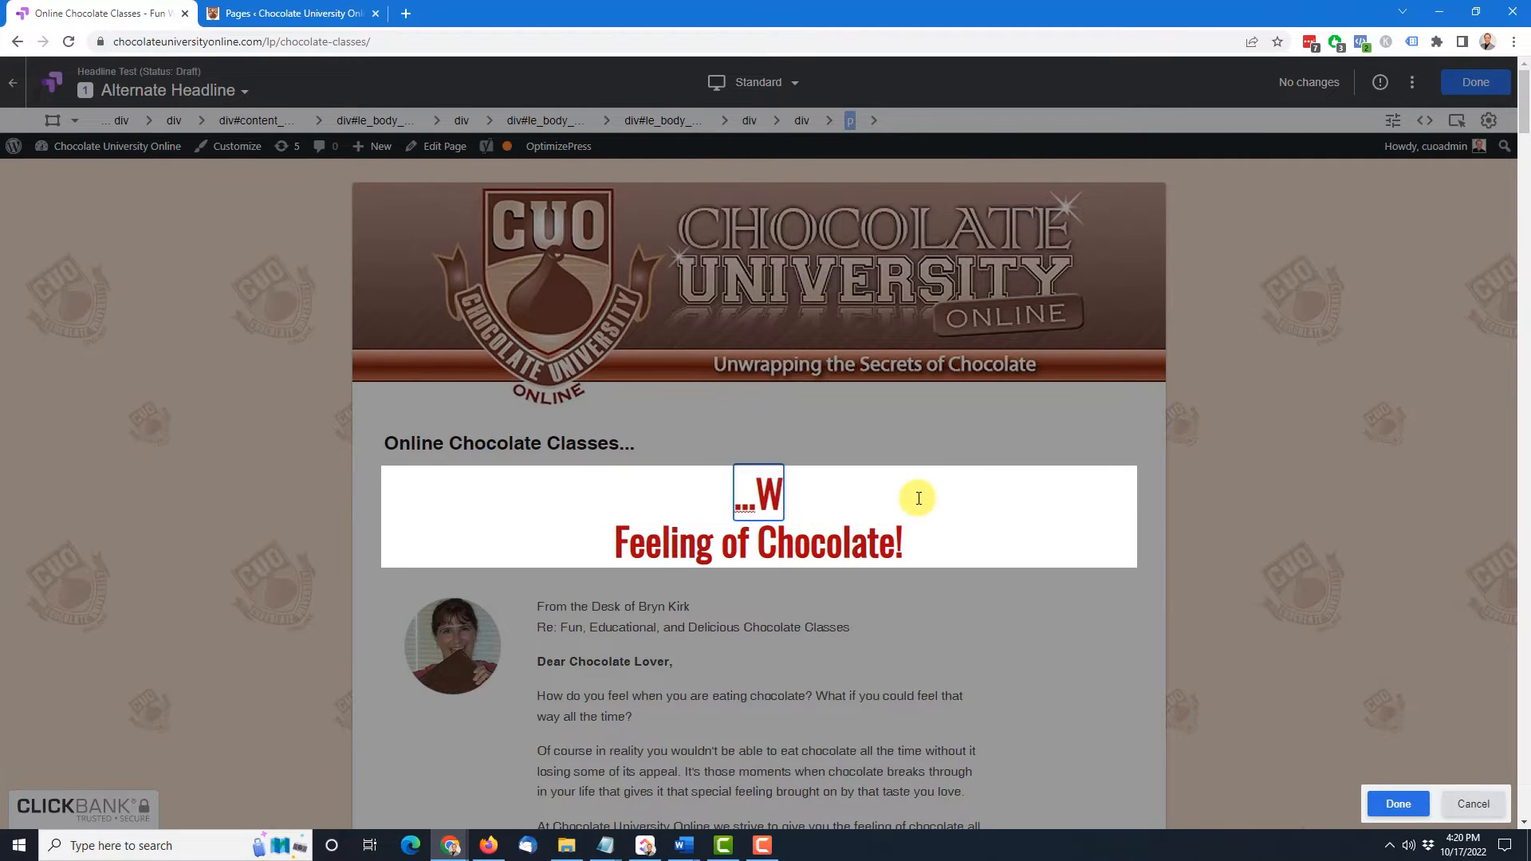
text(hat I've Lea)
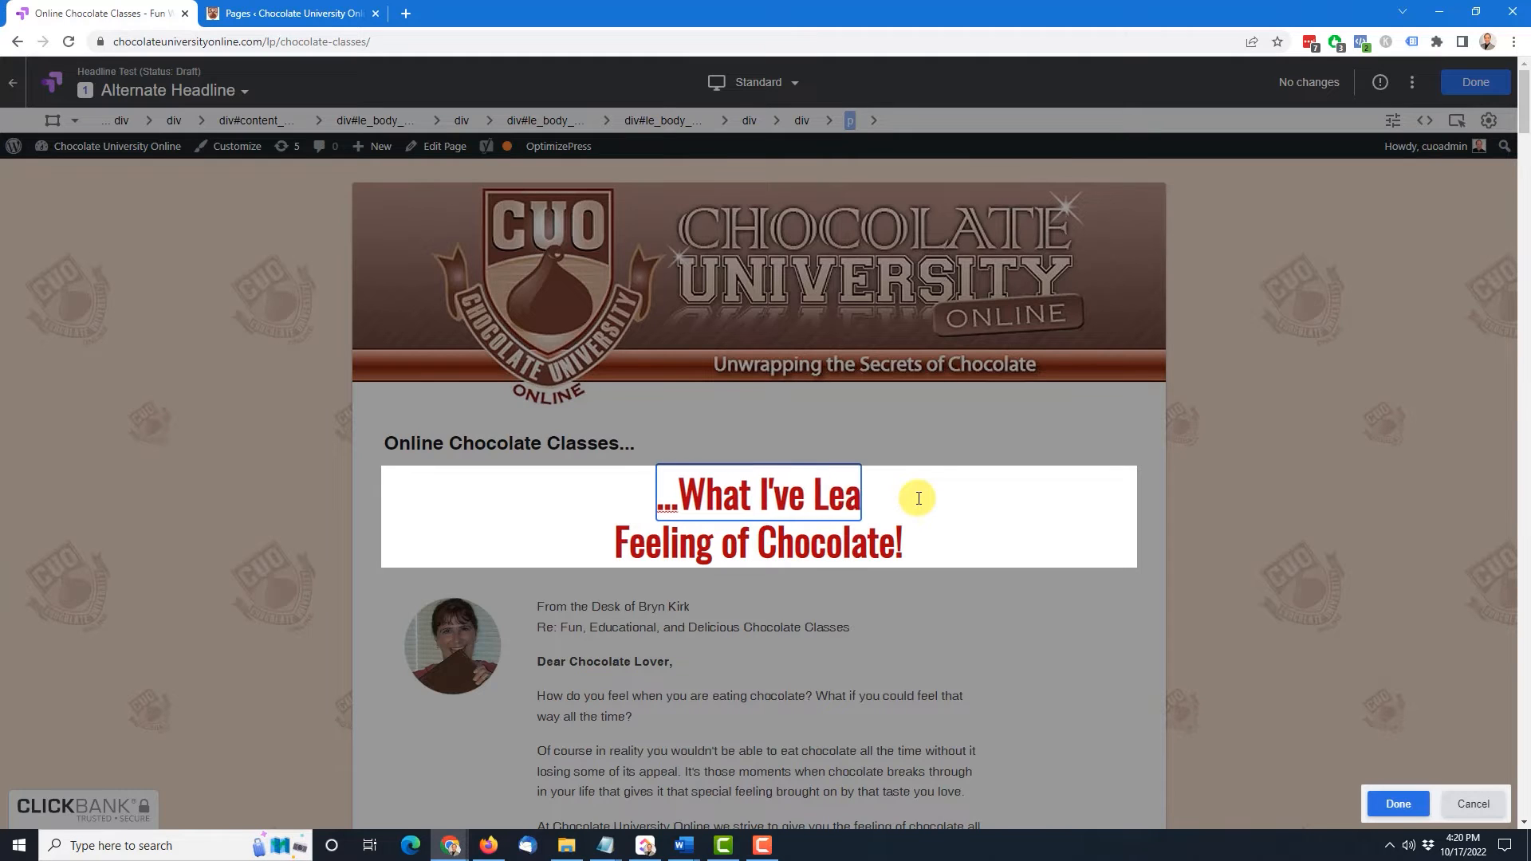
text(rned About C)
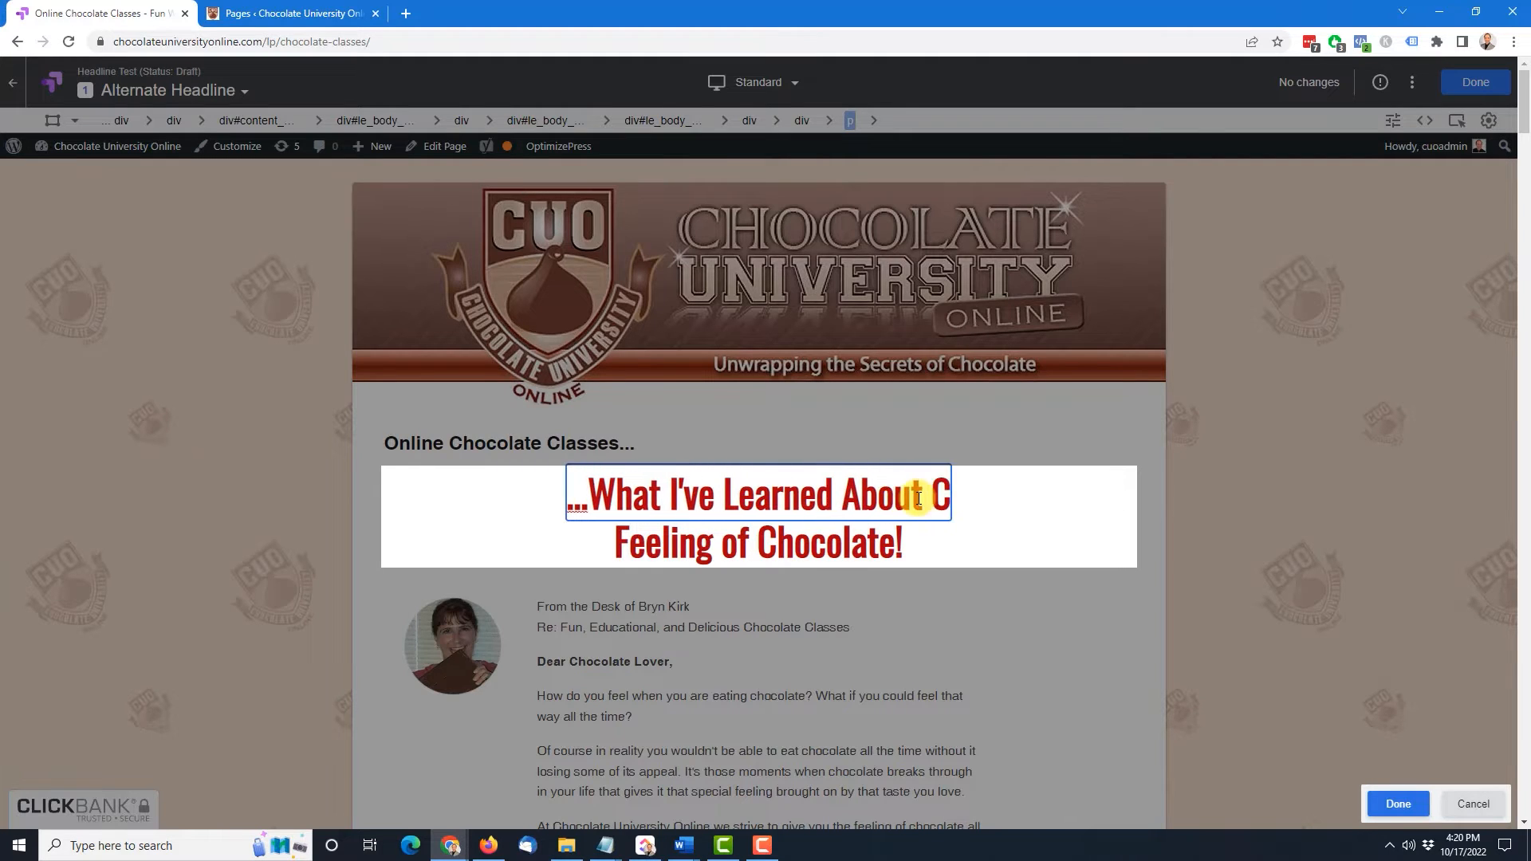
text(hocolate that)
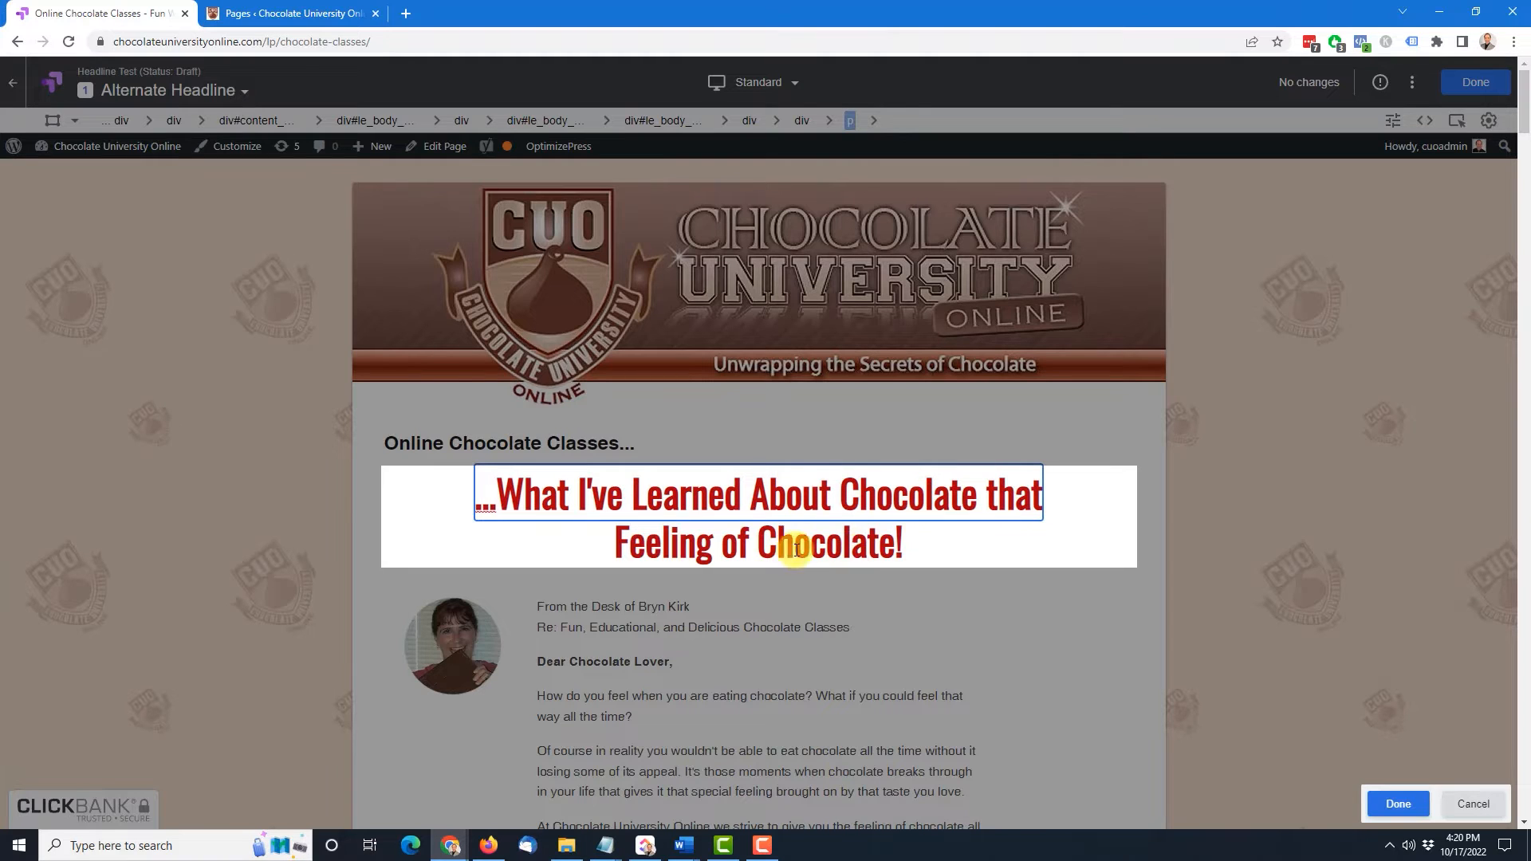
Replace the red headline's second line with "Every Chocolate Lover Needs to Know!", save the Alternate Headline variant and return to the experiment details
drag(893, 540, 619, 534)
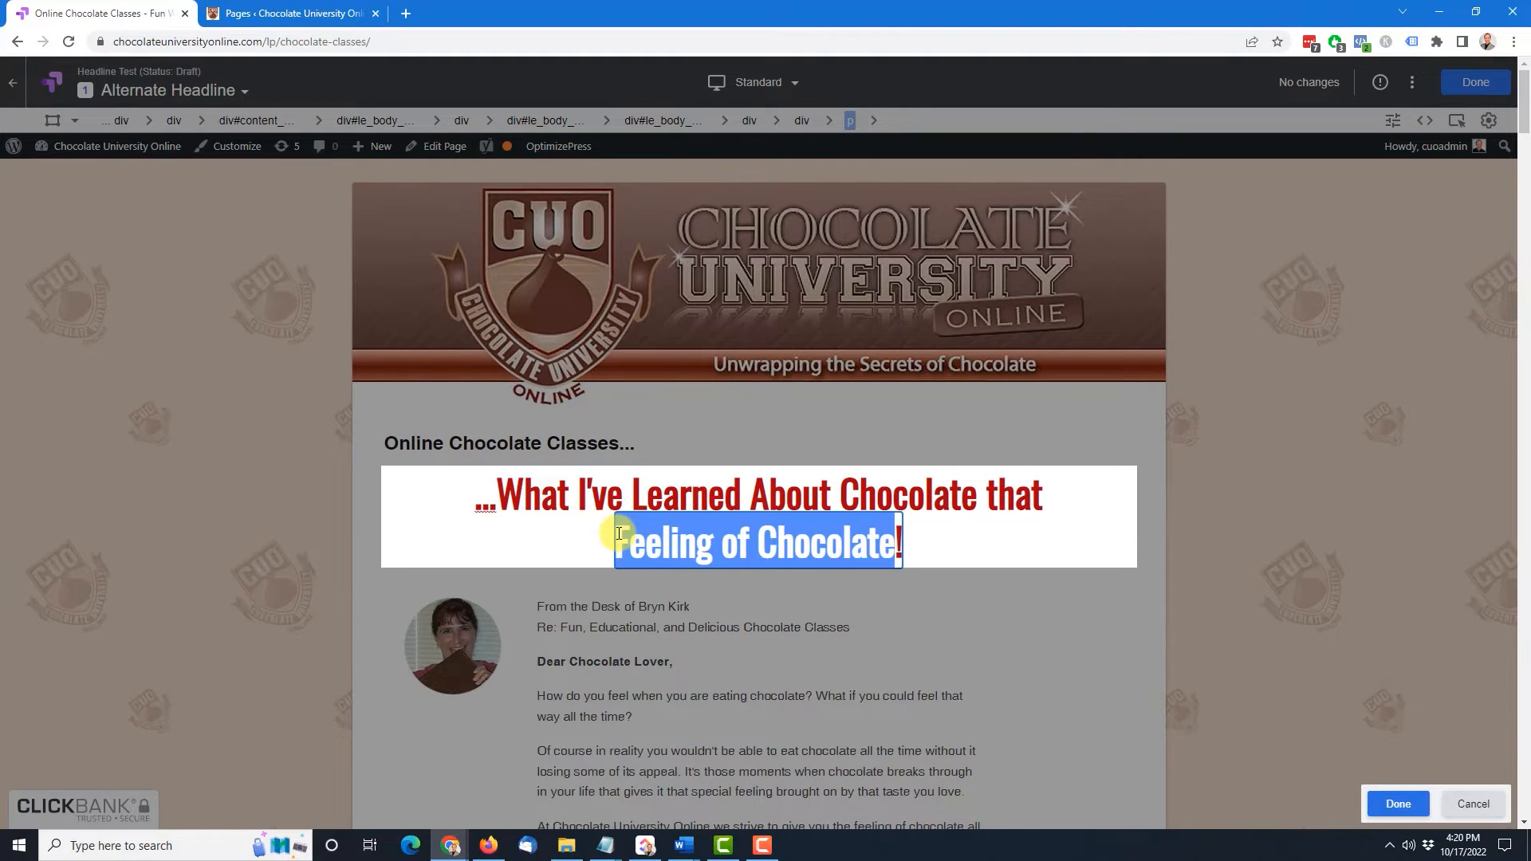
text(Every Chgoc!)
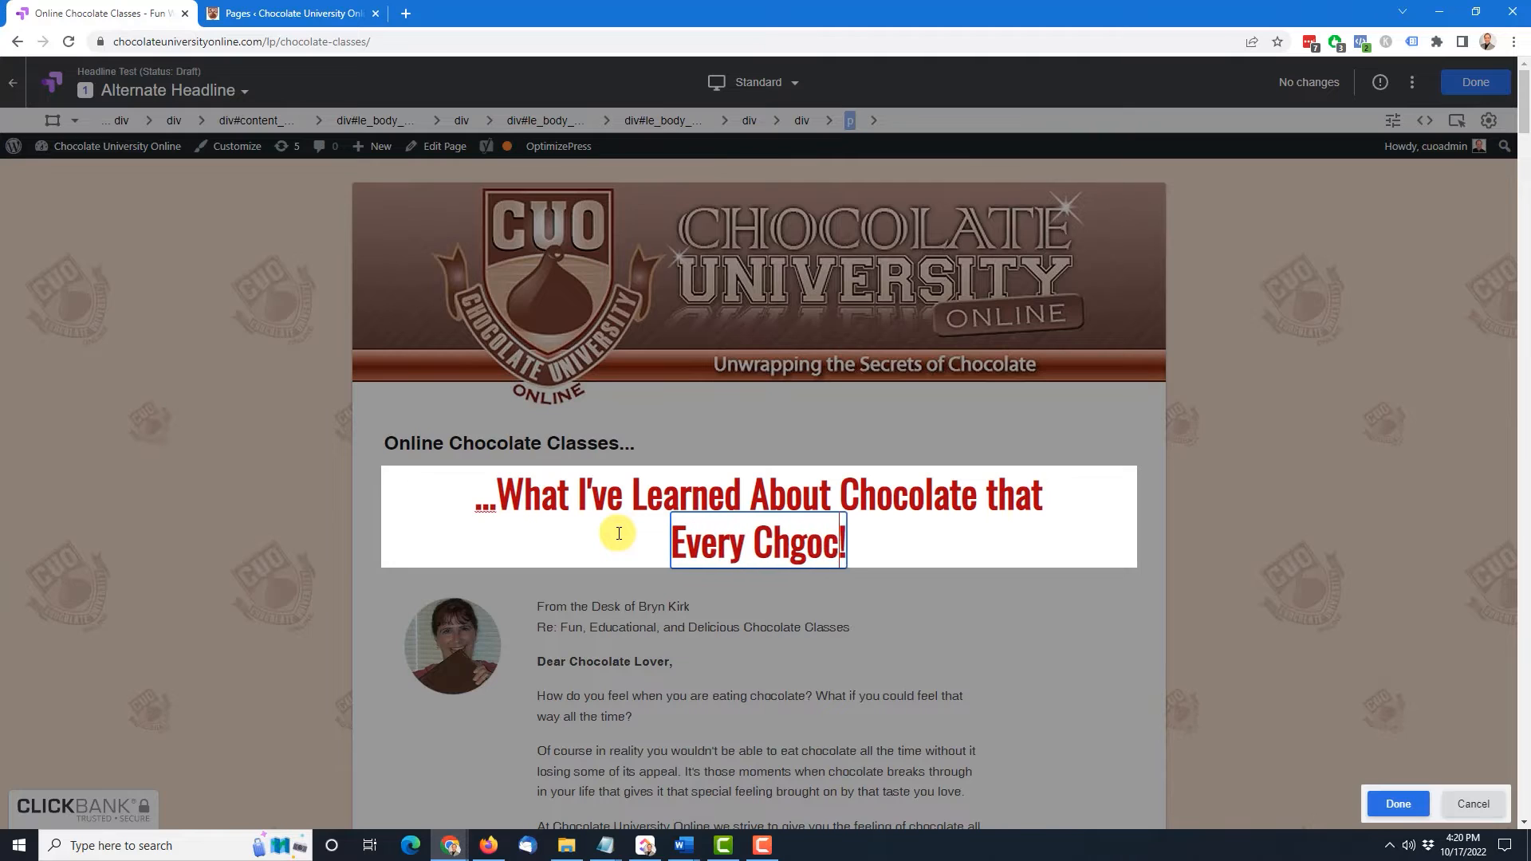
key(BackSpace)
key(BackSpace)
key(BackSpace)
text(ocolate Love)
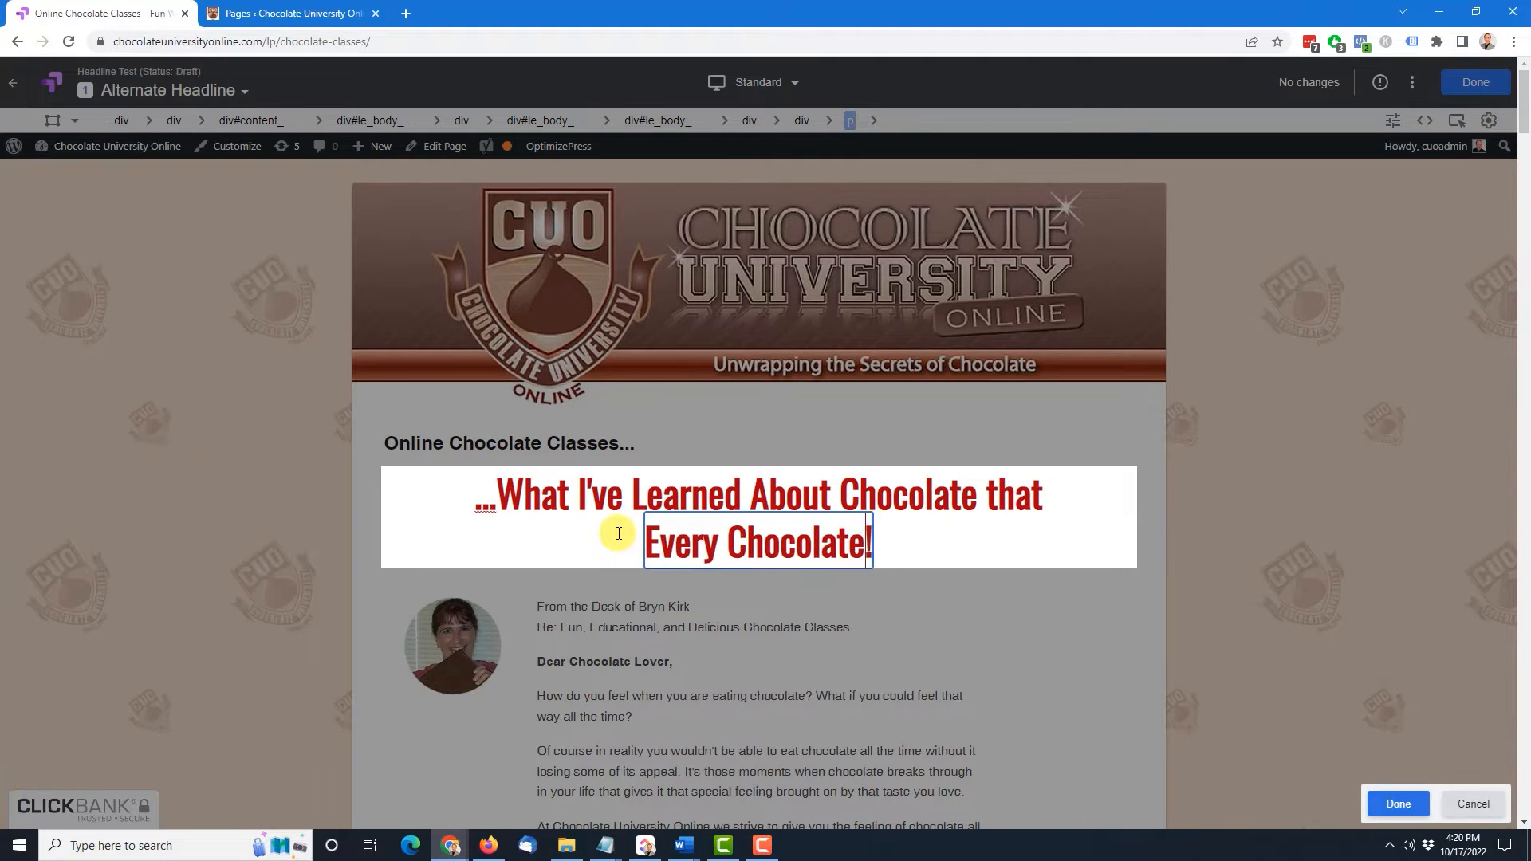
text(r Needs to )
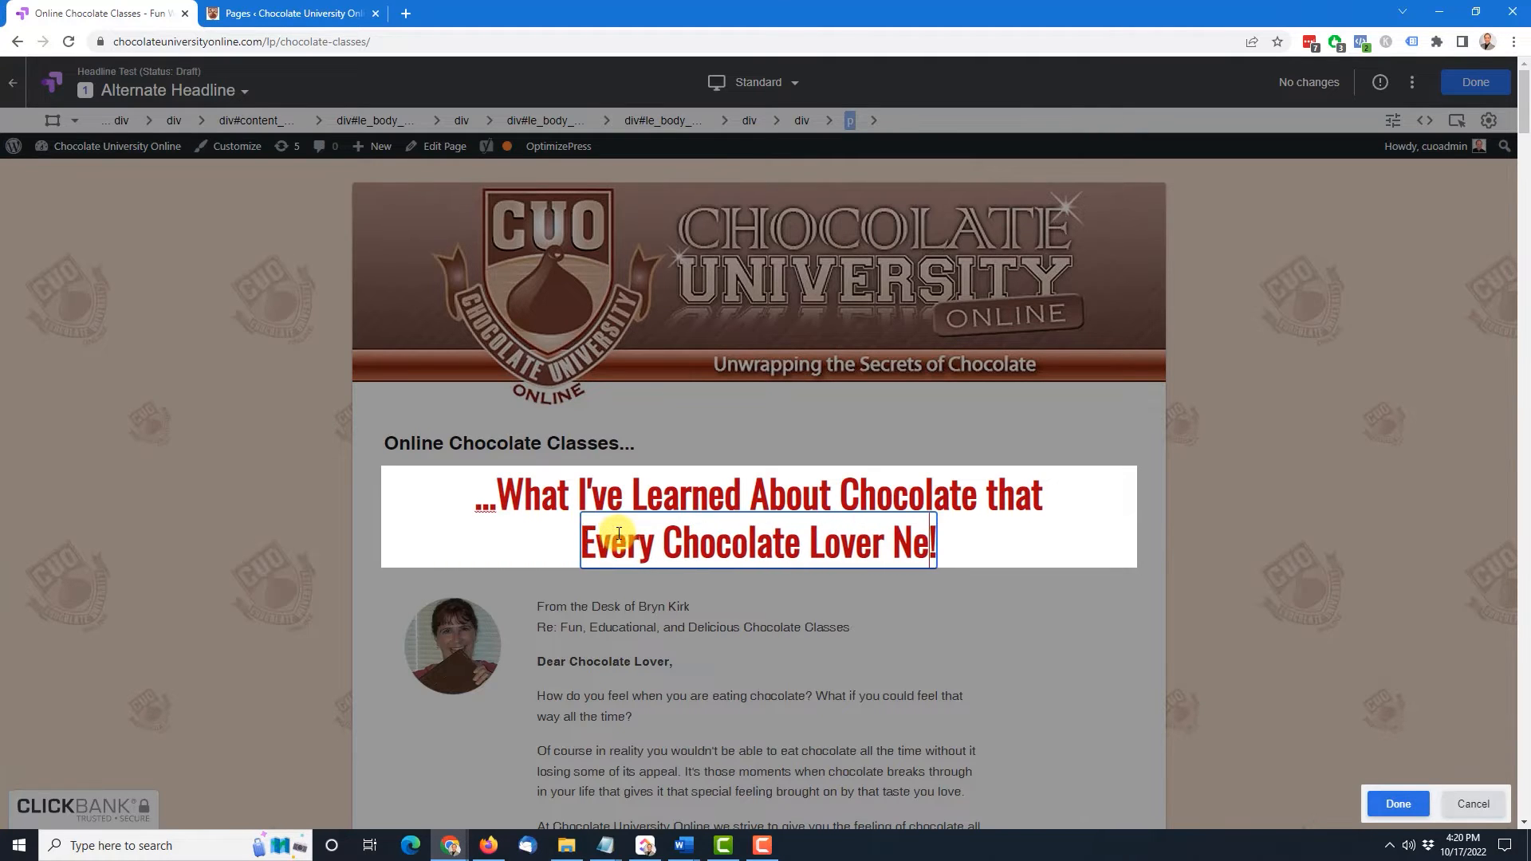
text(L)
key(BackSpace)
text(Know)
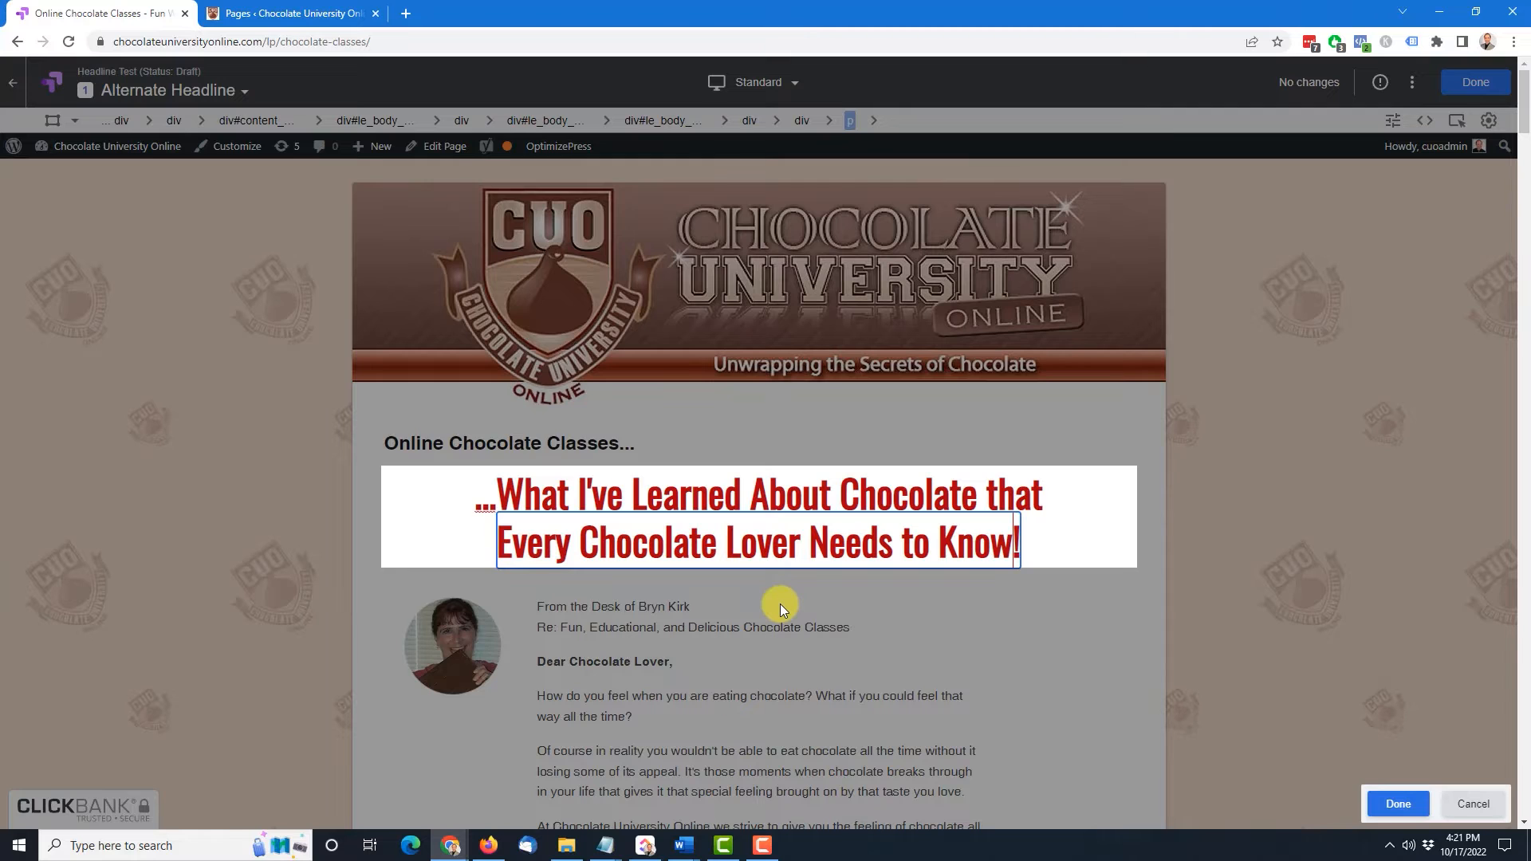
click(1403, 803)
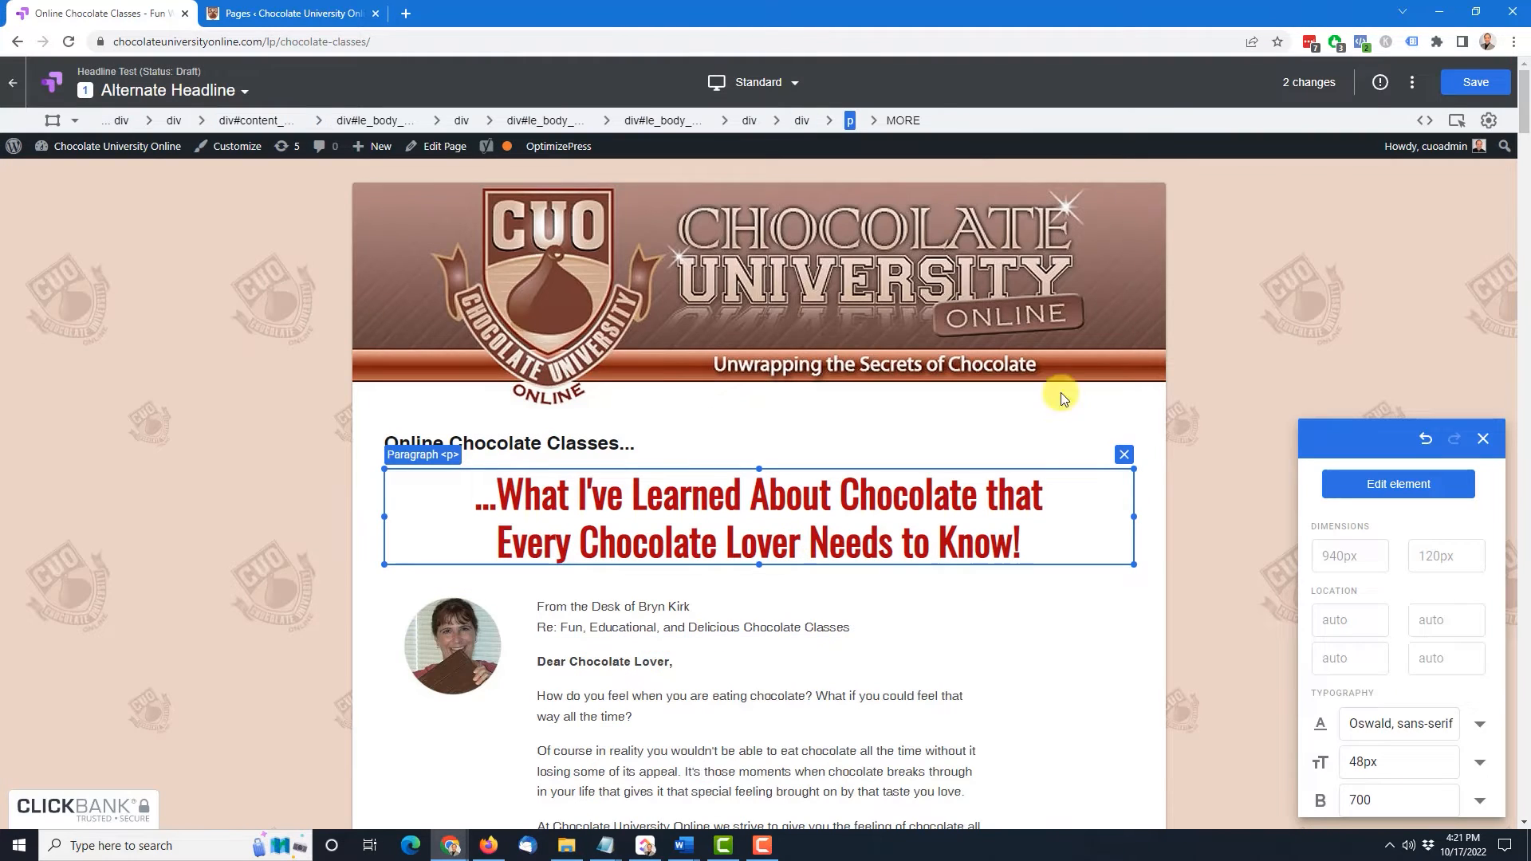
click(1475, 82)
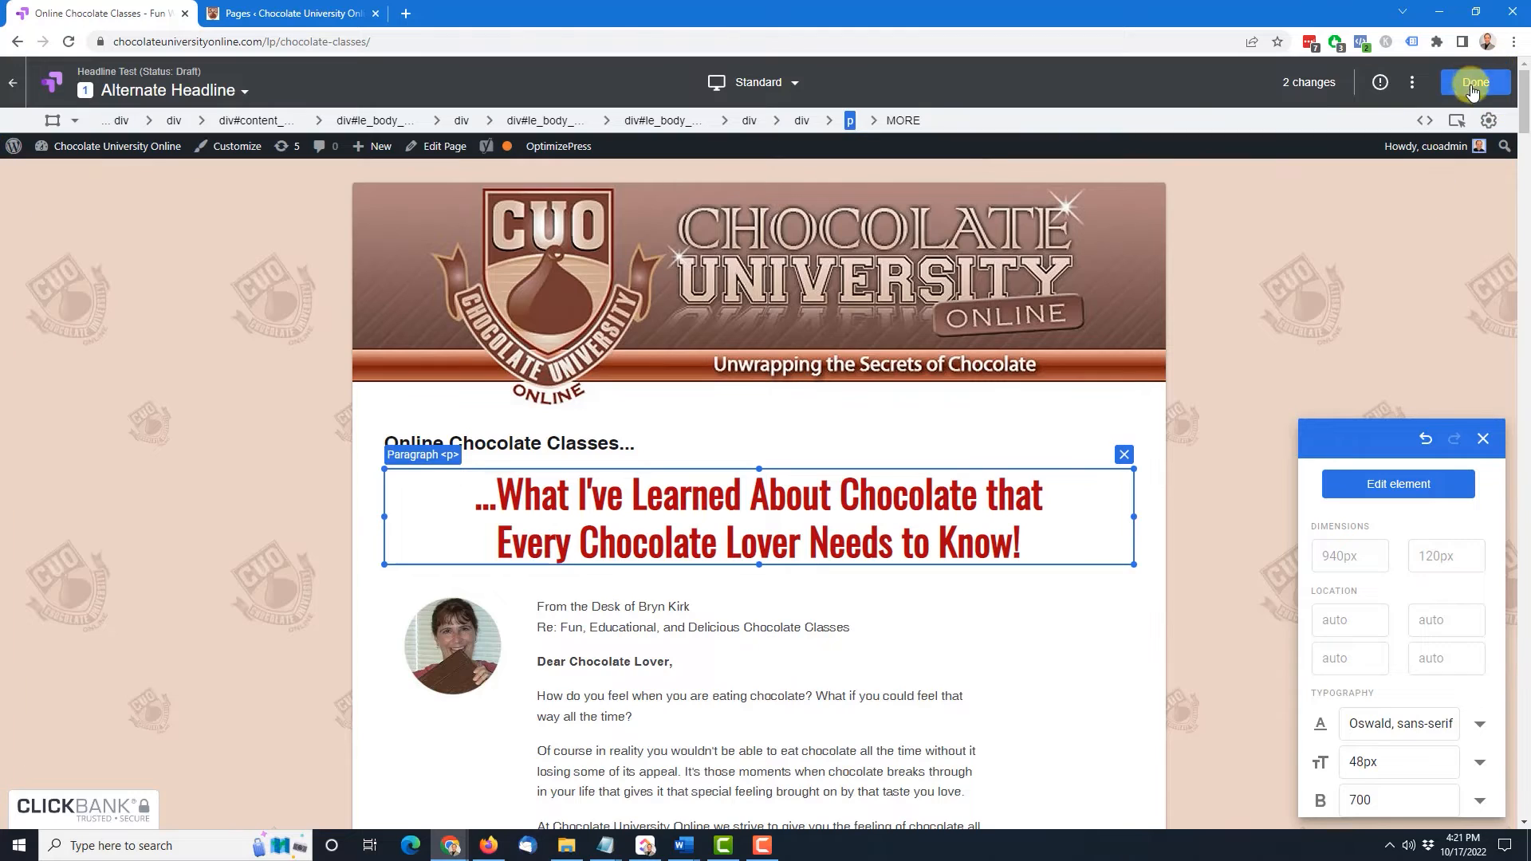
click(1475, 83)
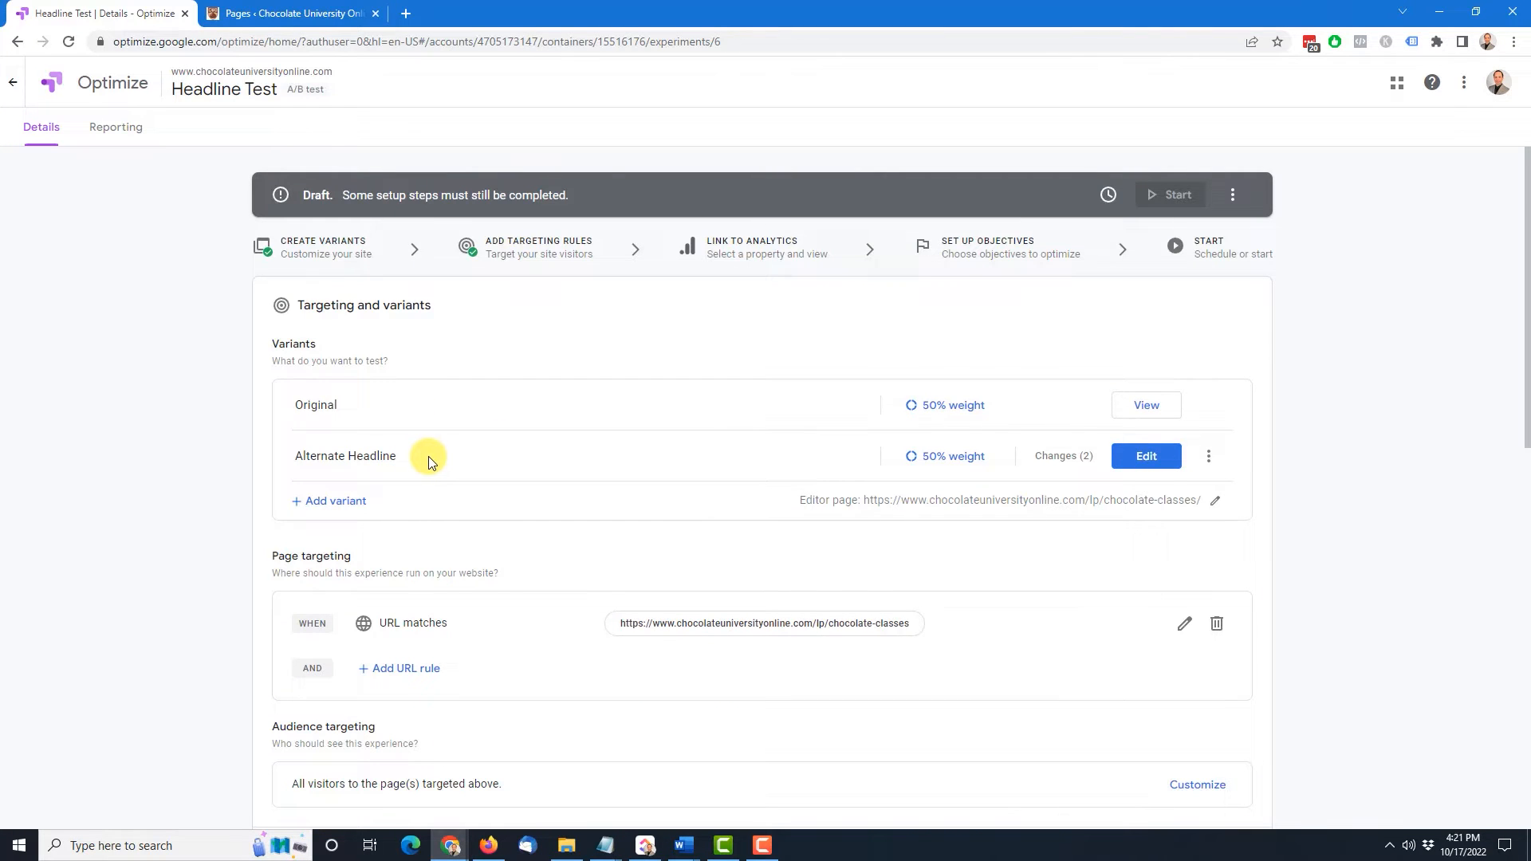
Add the experience description "Testing Immerse Yourself vs What I've Learned"
scroll(436, 448, down, 2)
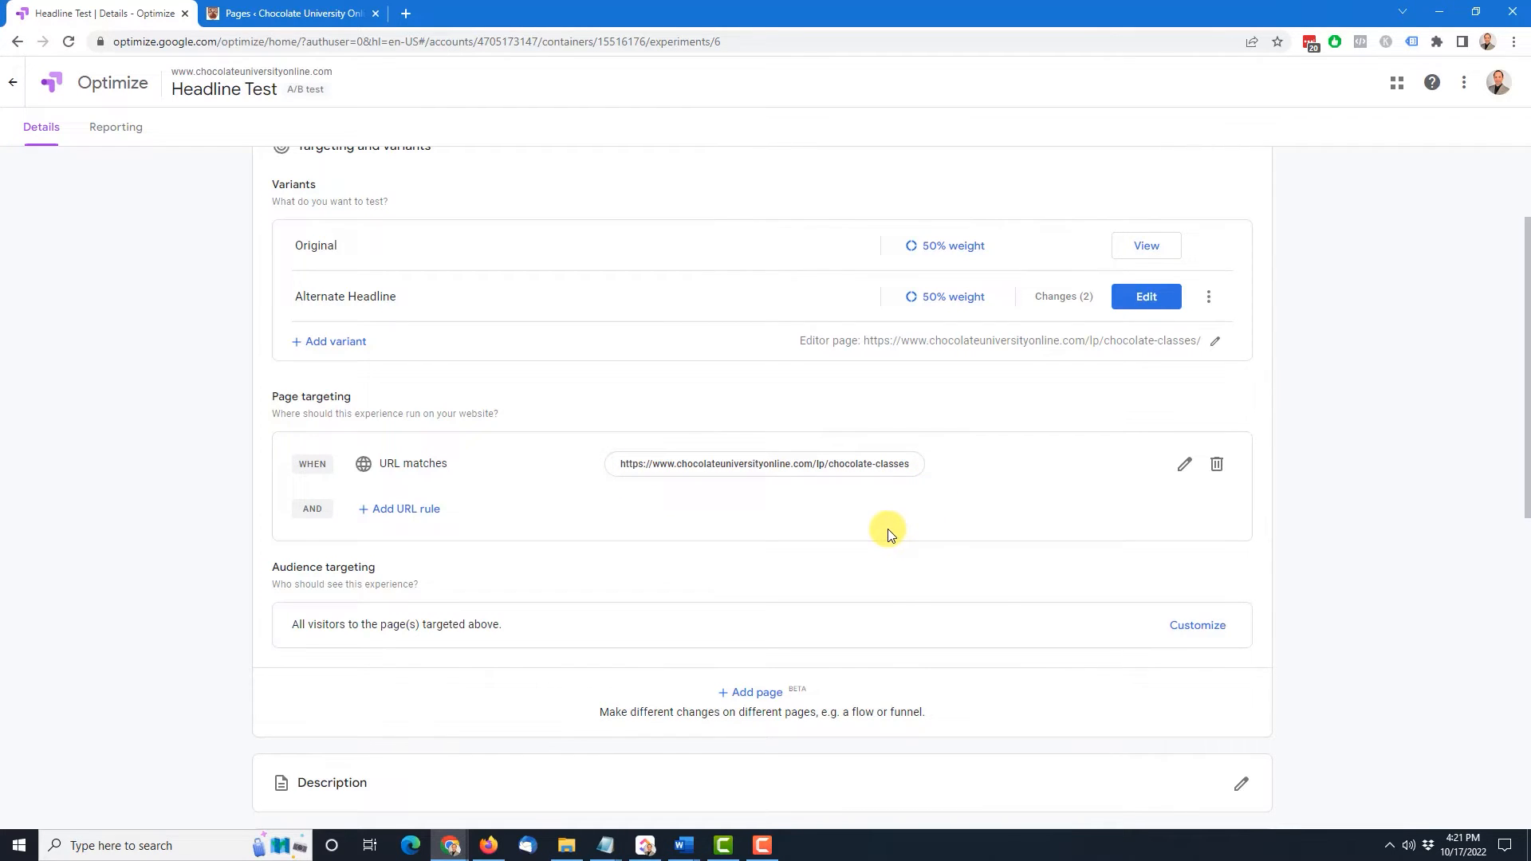
scroll(887, 529, down, 2)
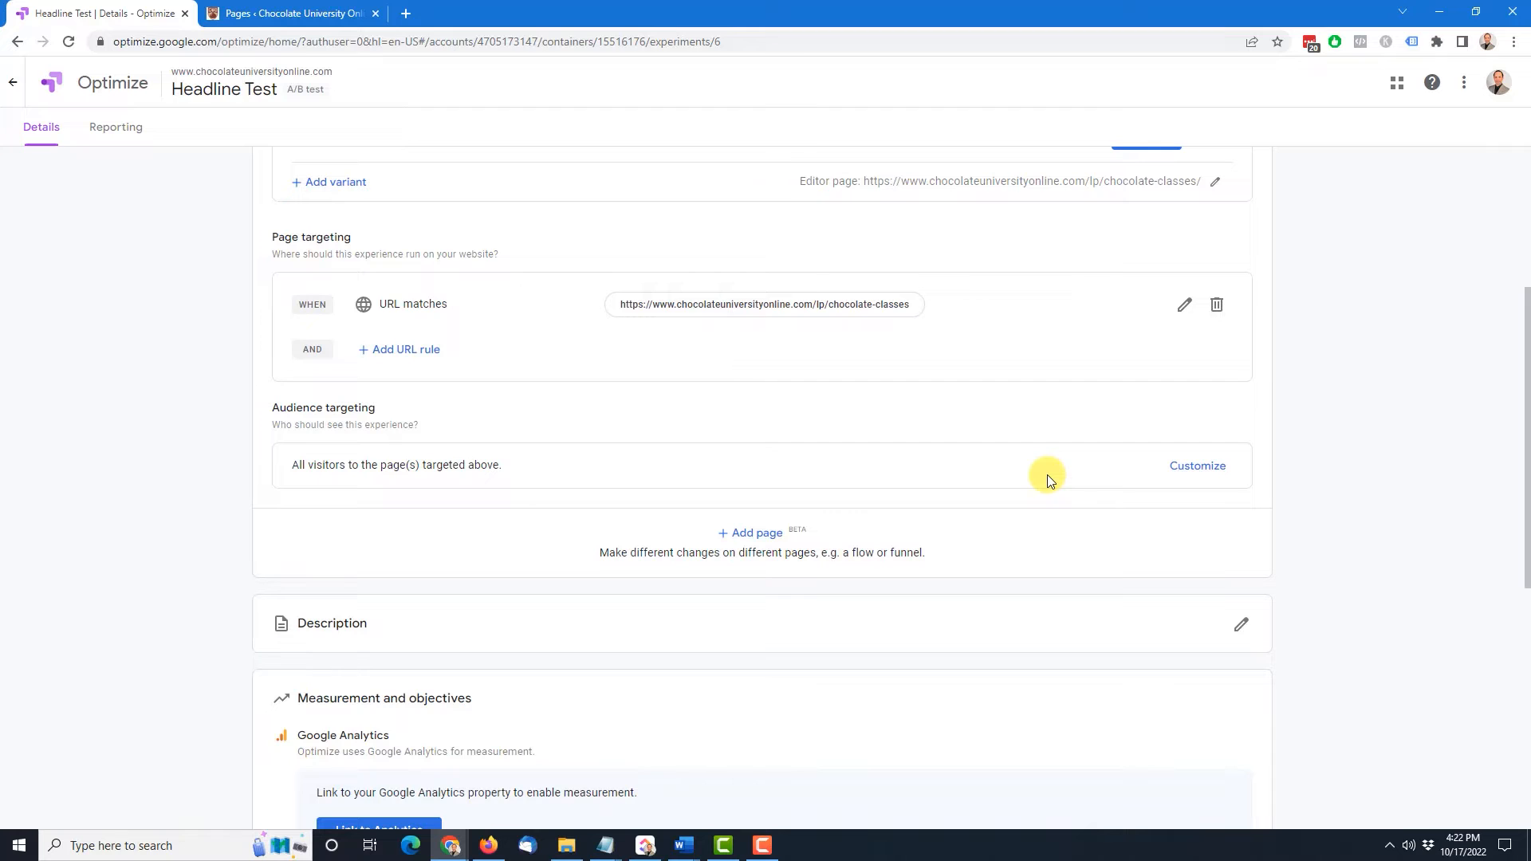
scroll(1044, 471, down, 2)
click(1241, 463)
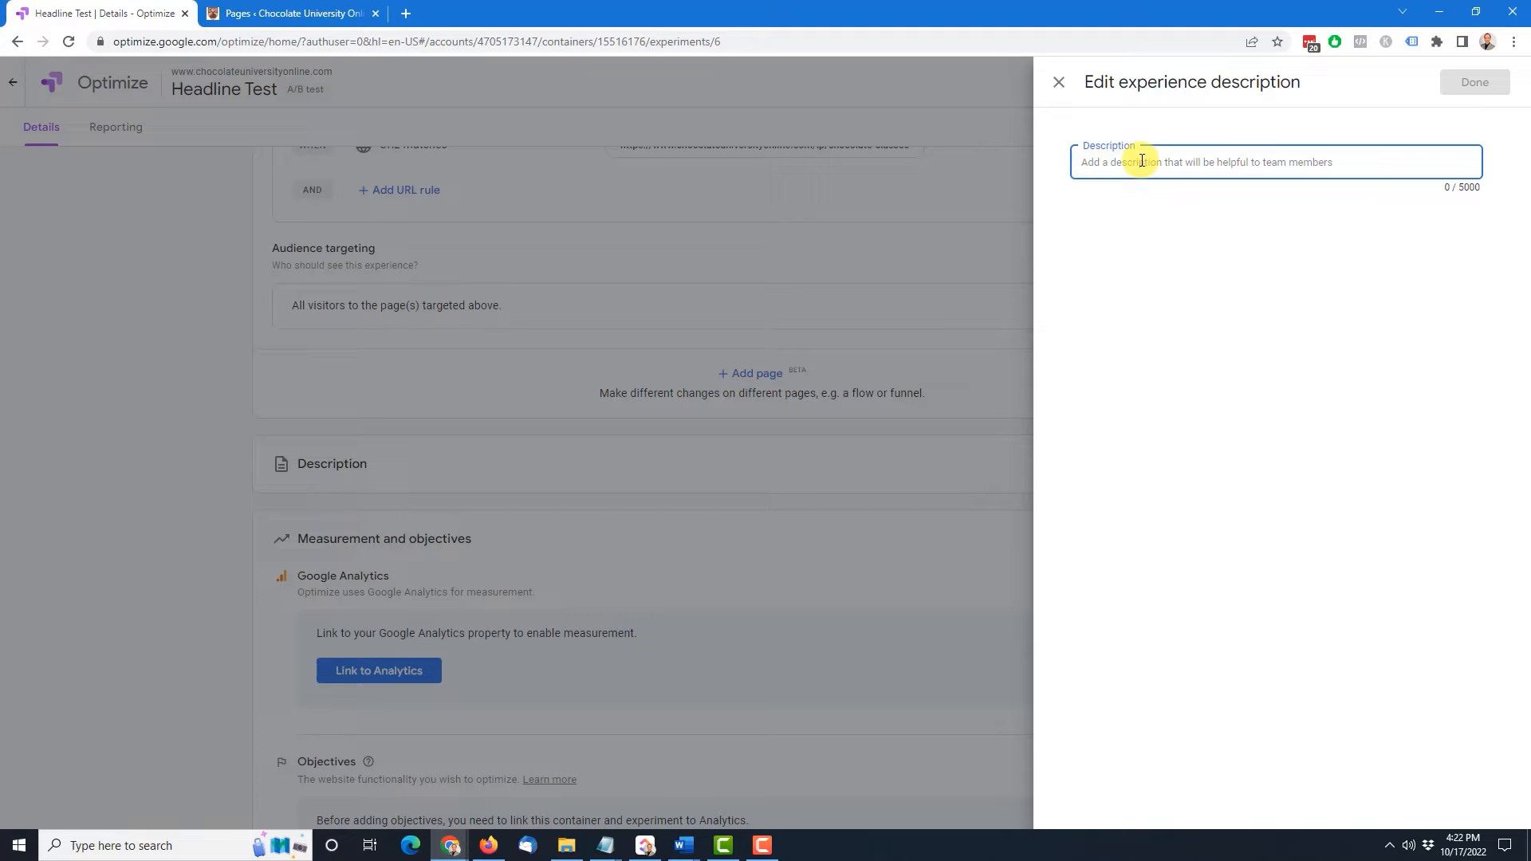
text(Tes)
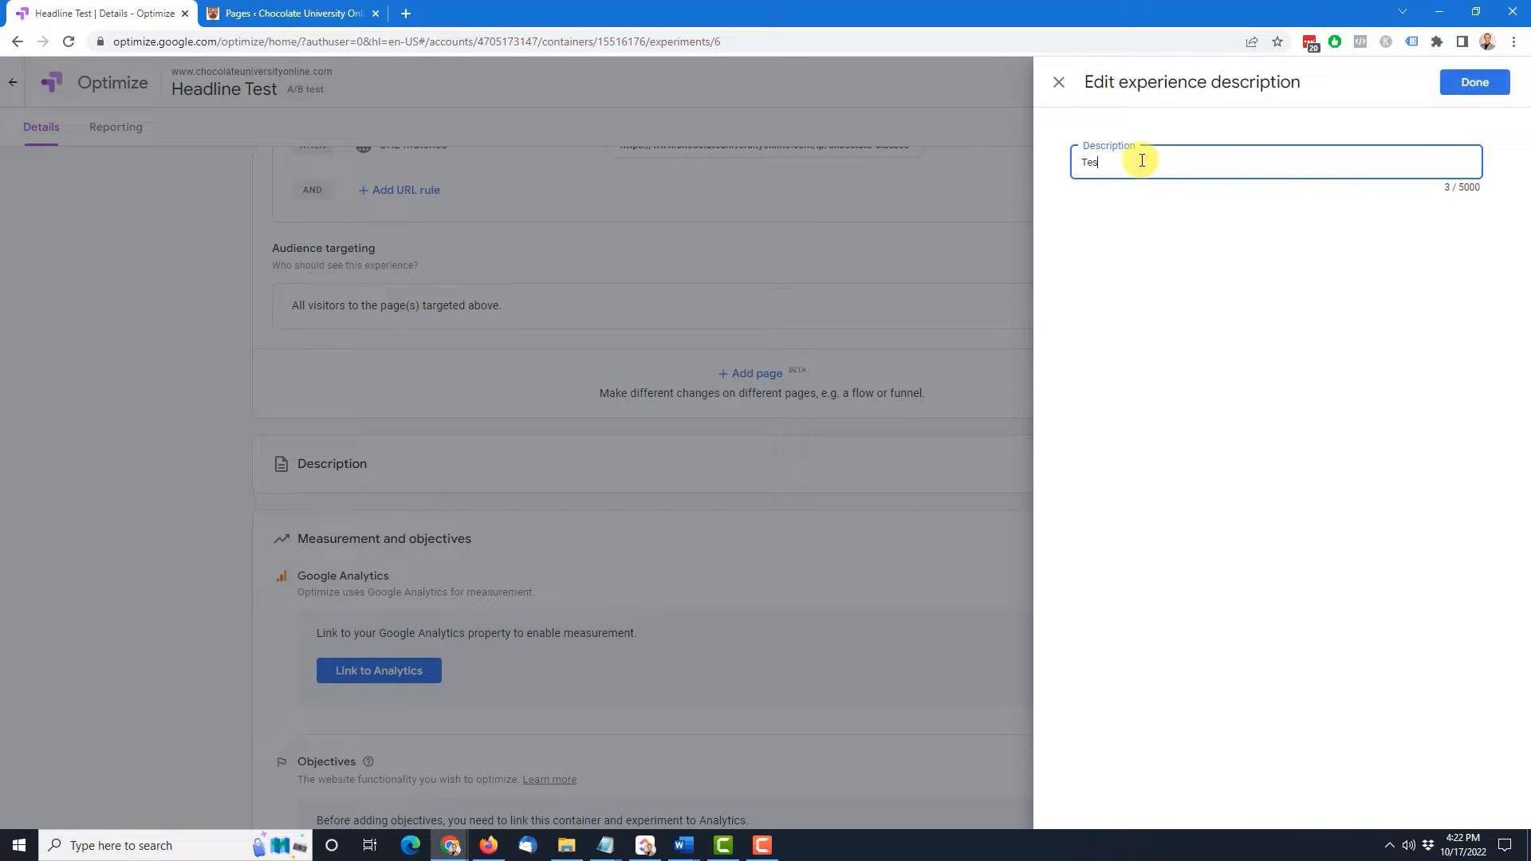
text(ting Immerse Yourself vs What I've Learned)
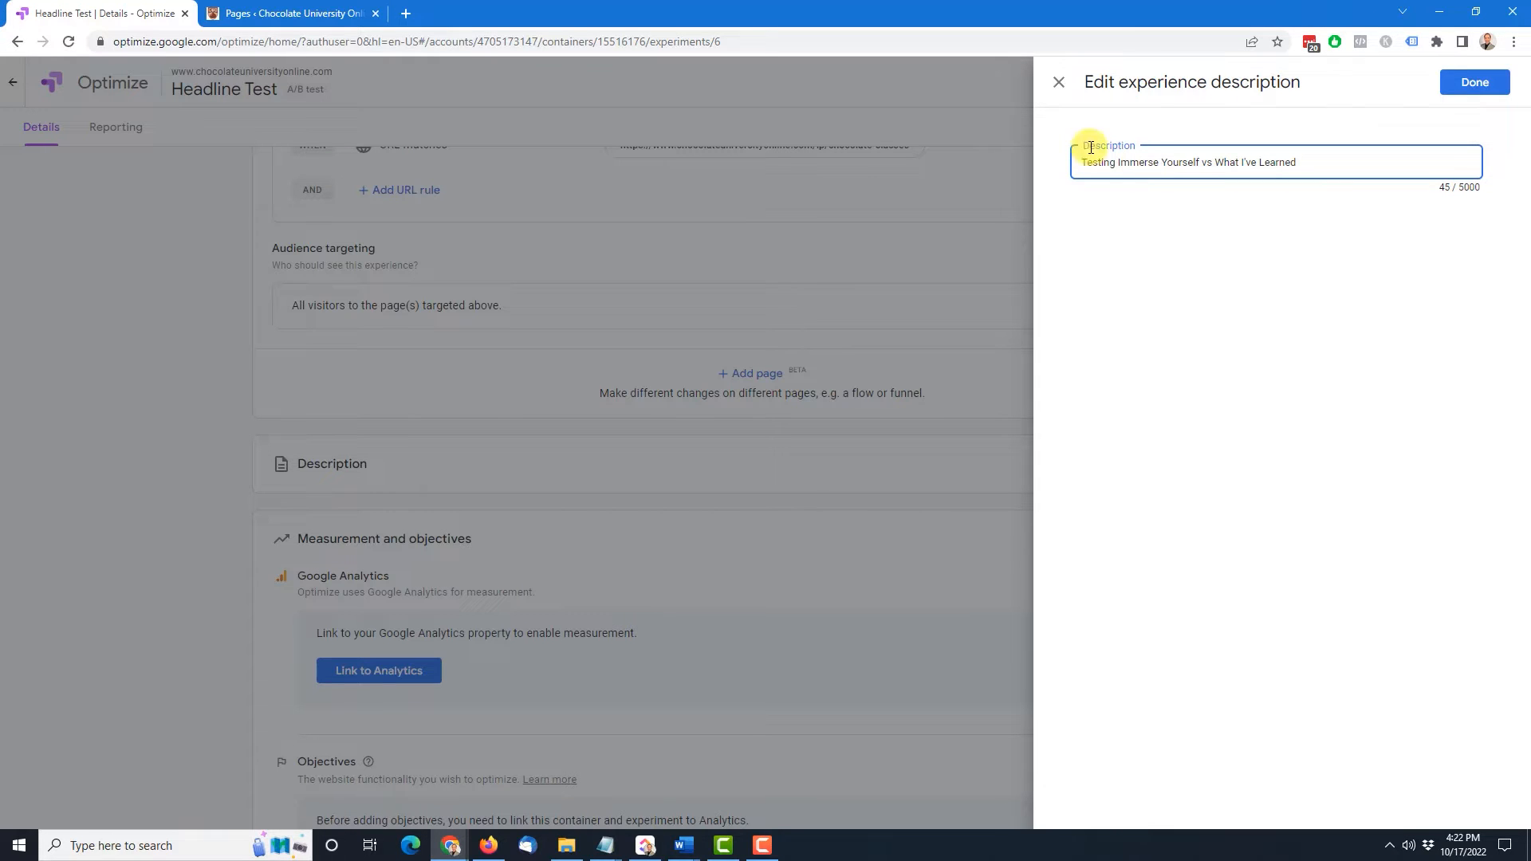
click(1474, 82)
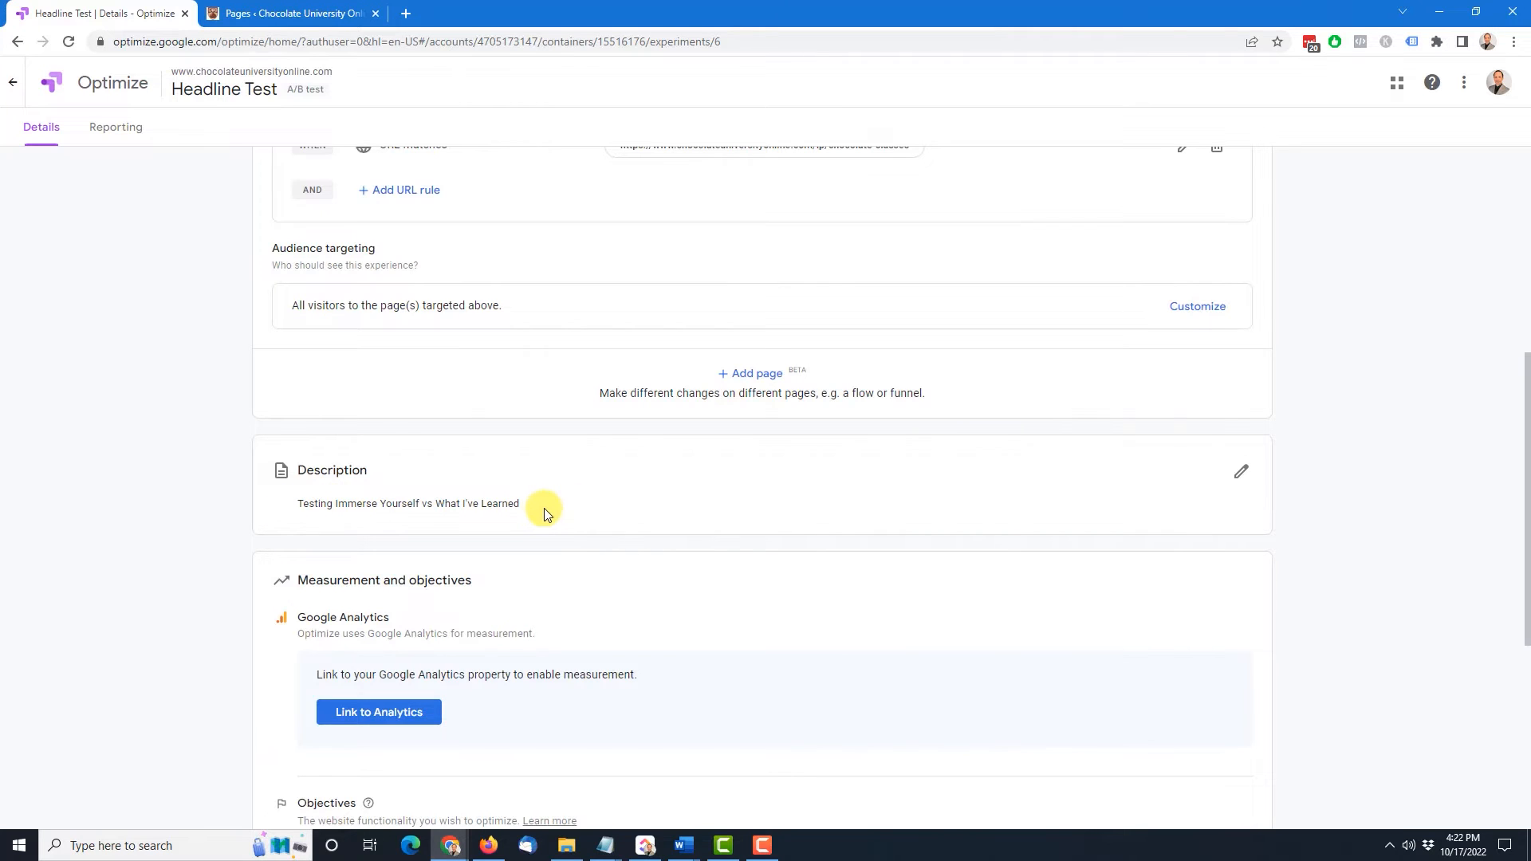
Link the container to the Chocolate University Online Google Analytics property with the chocolateuniversityonline.com view
scroll(554, 509, down, 2)
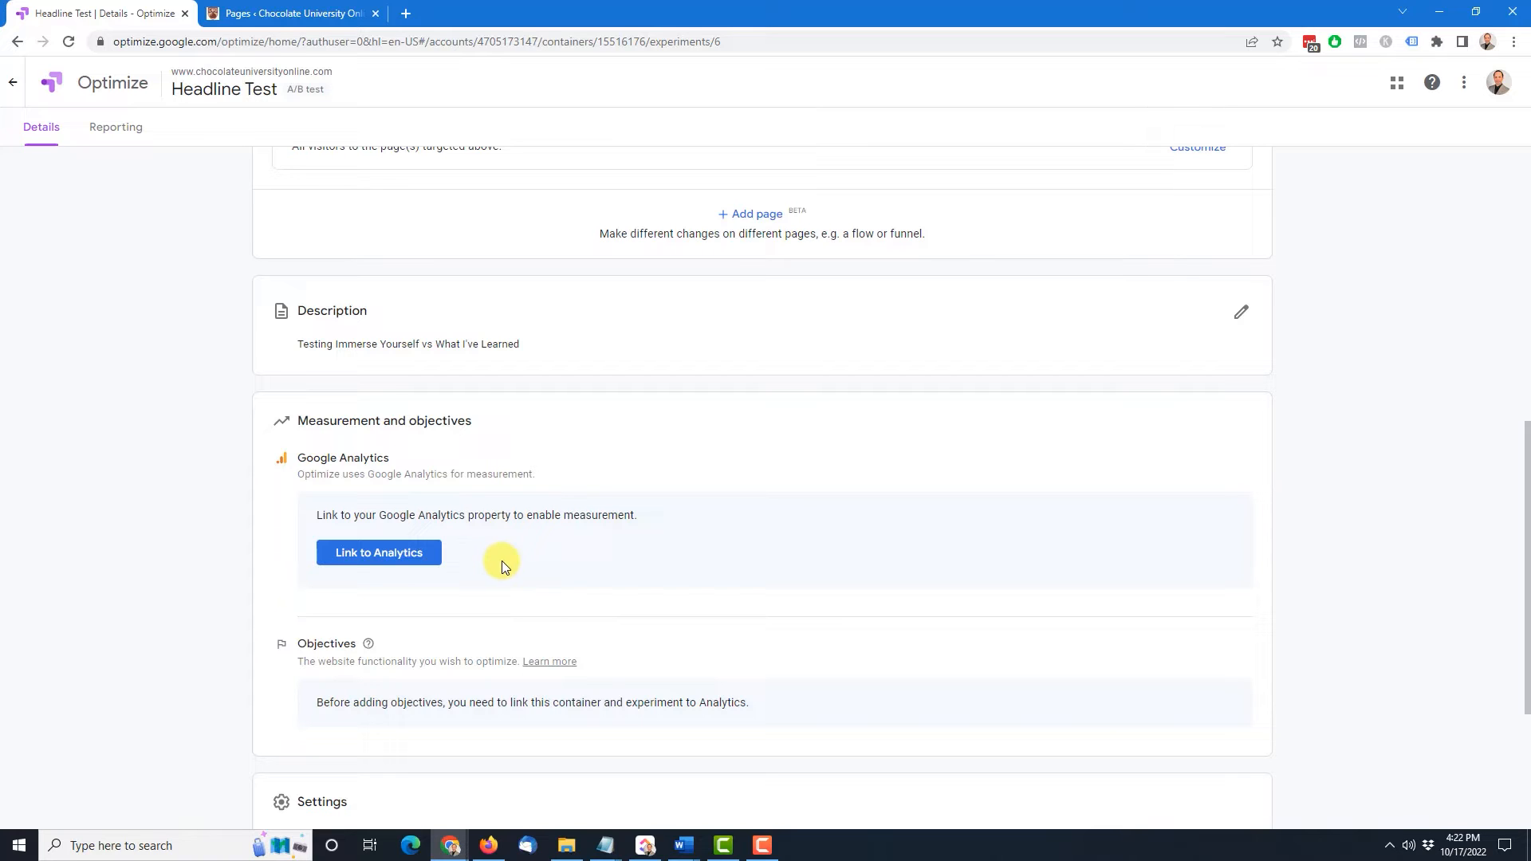
click(369, 555)
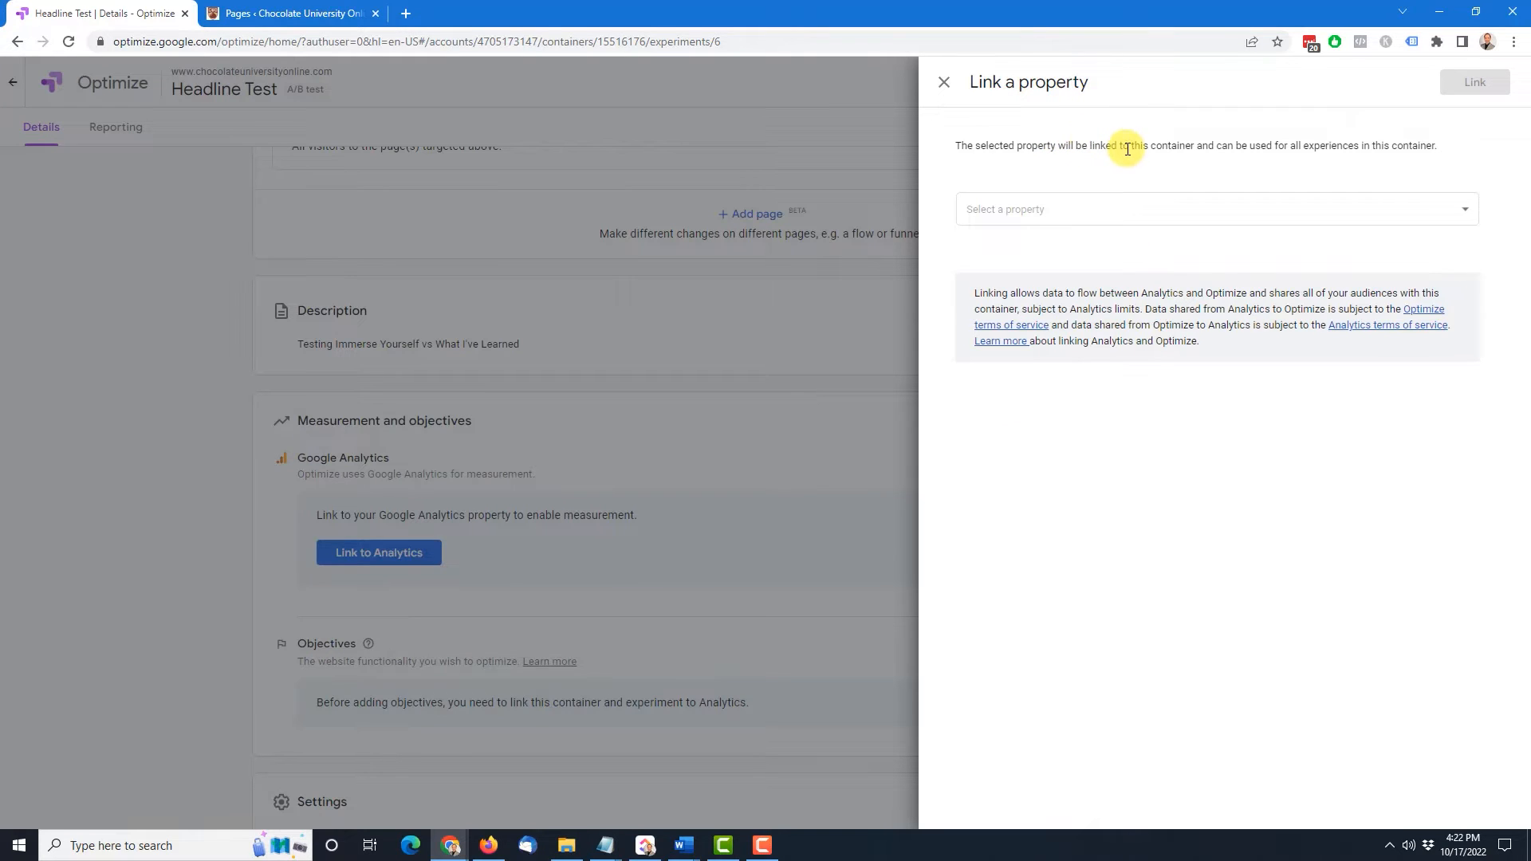
click(1130, 213)
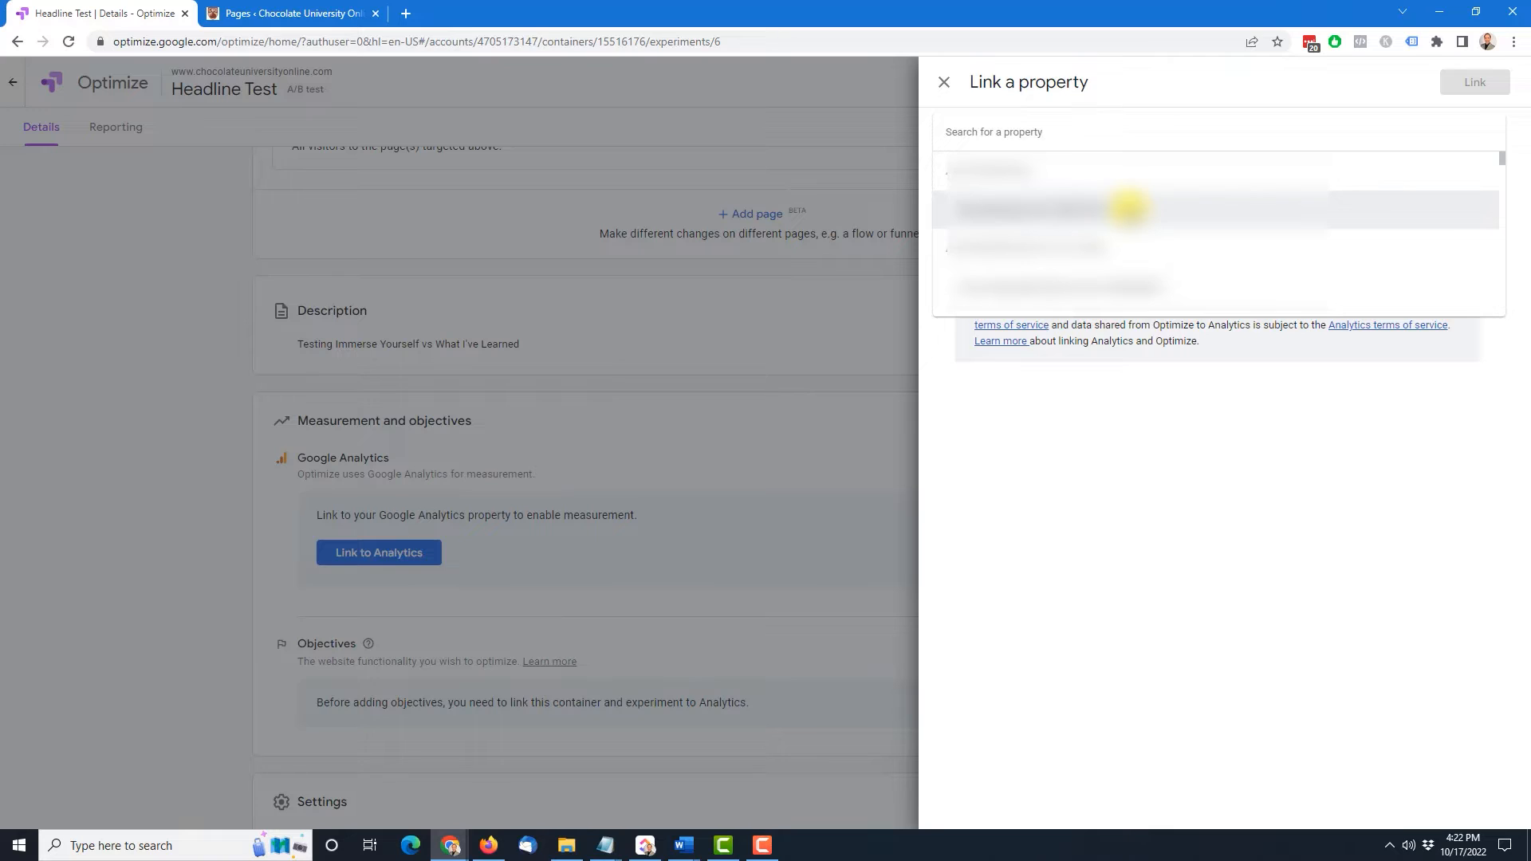
click(1257, 205)
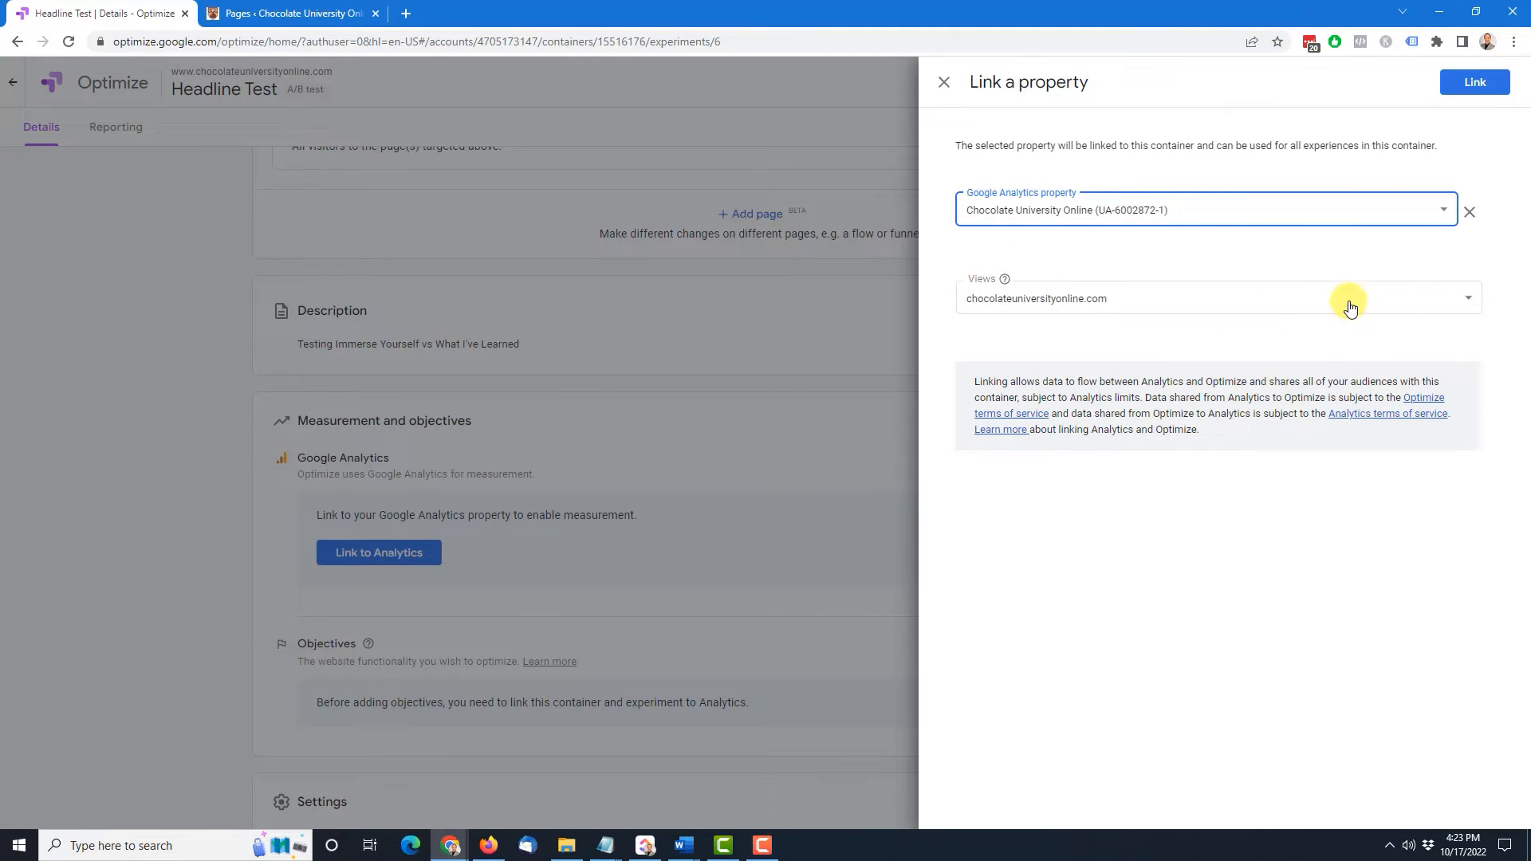
click(1467, 297)
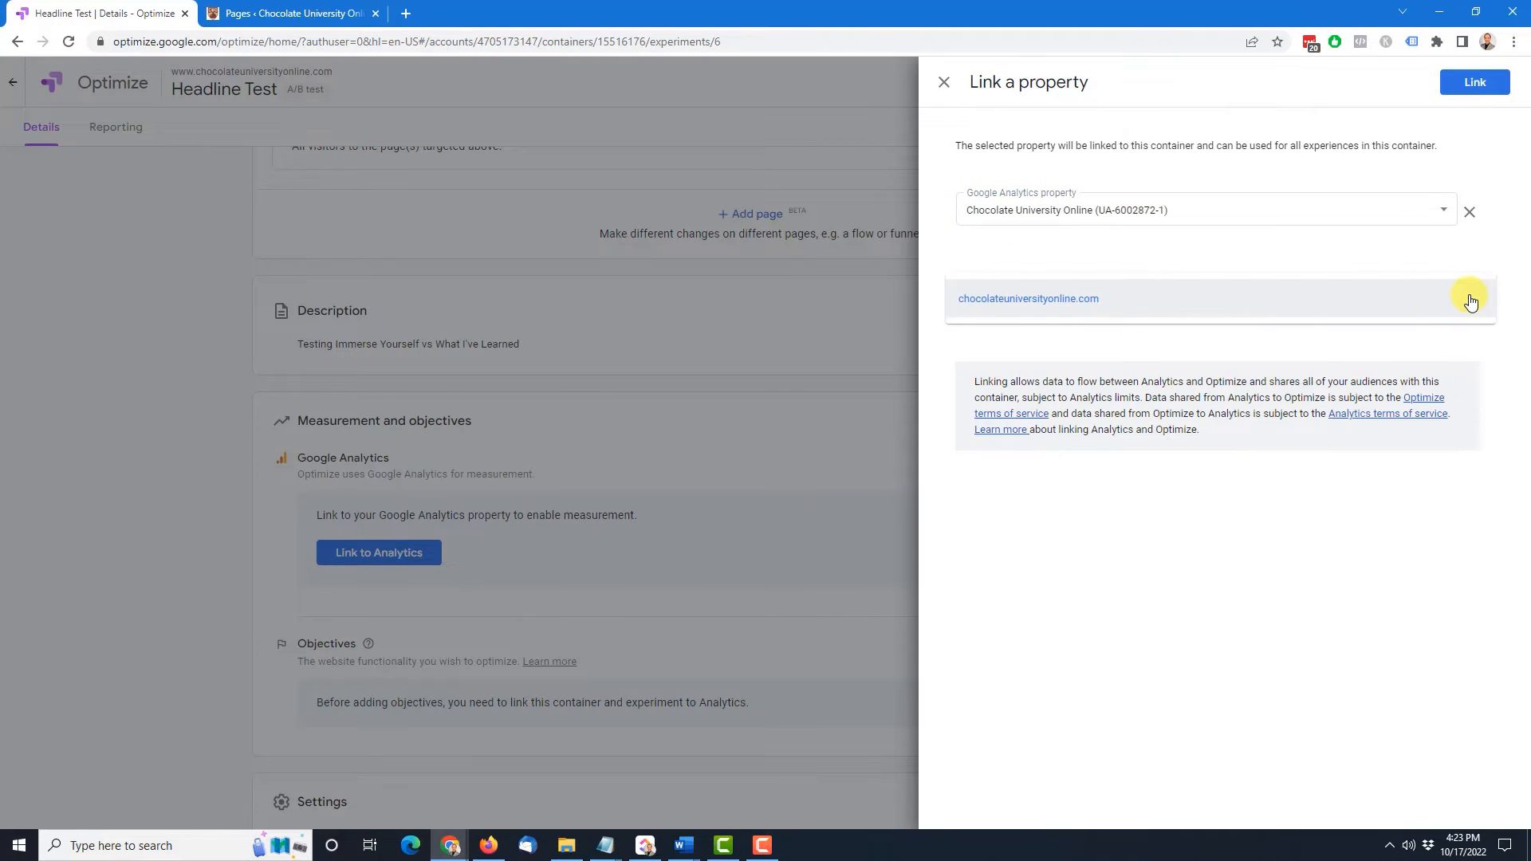
click(1257, 308)
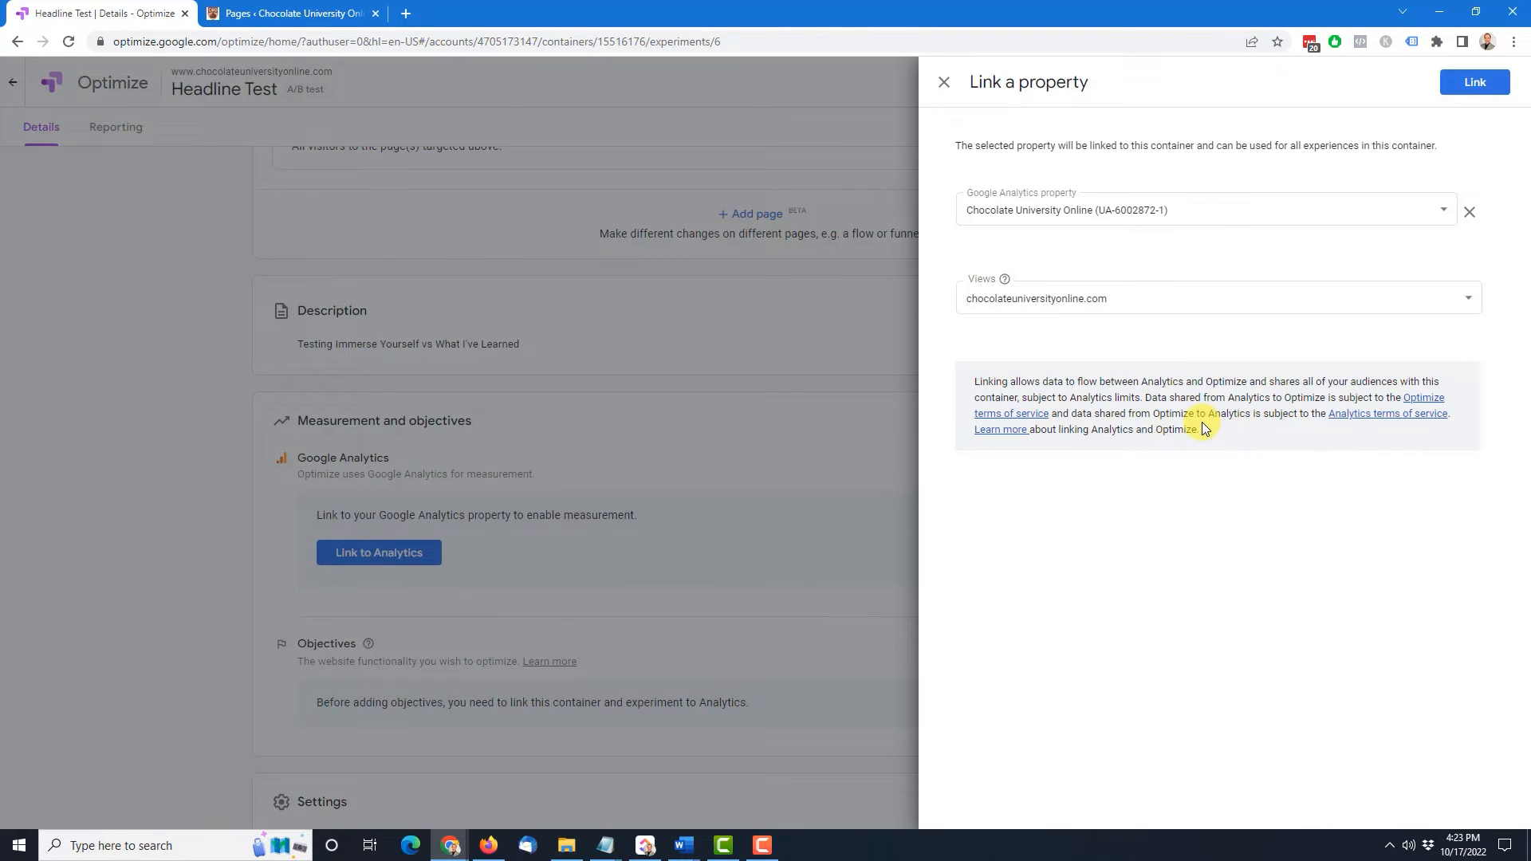
click(1476, 82)
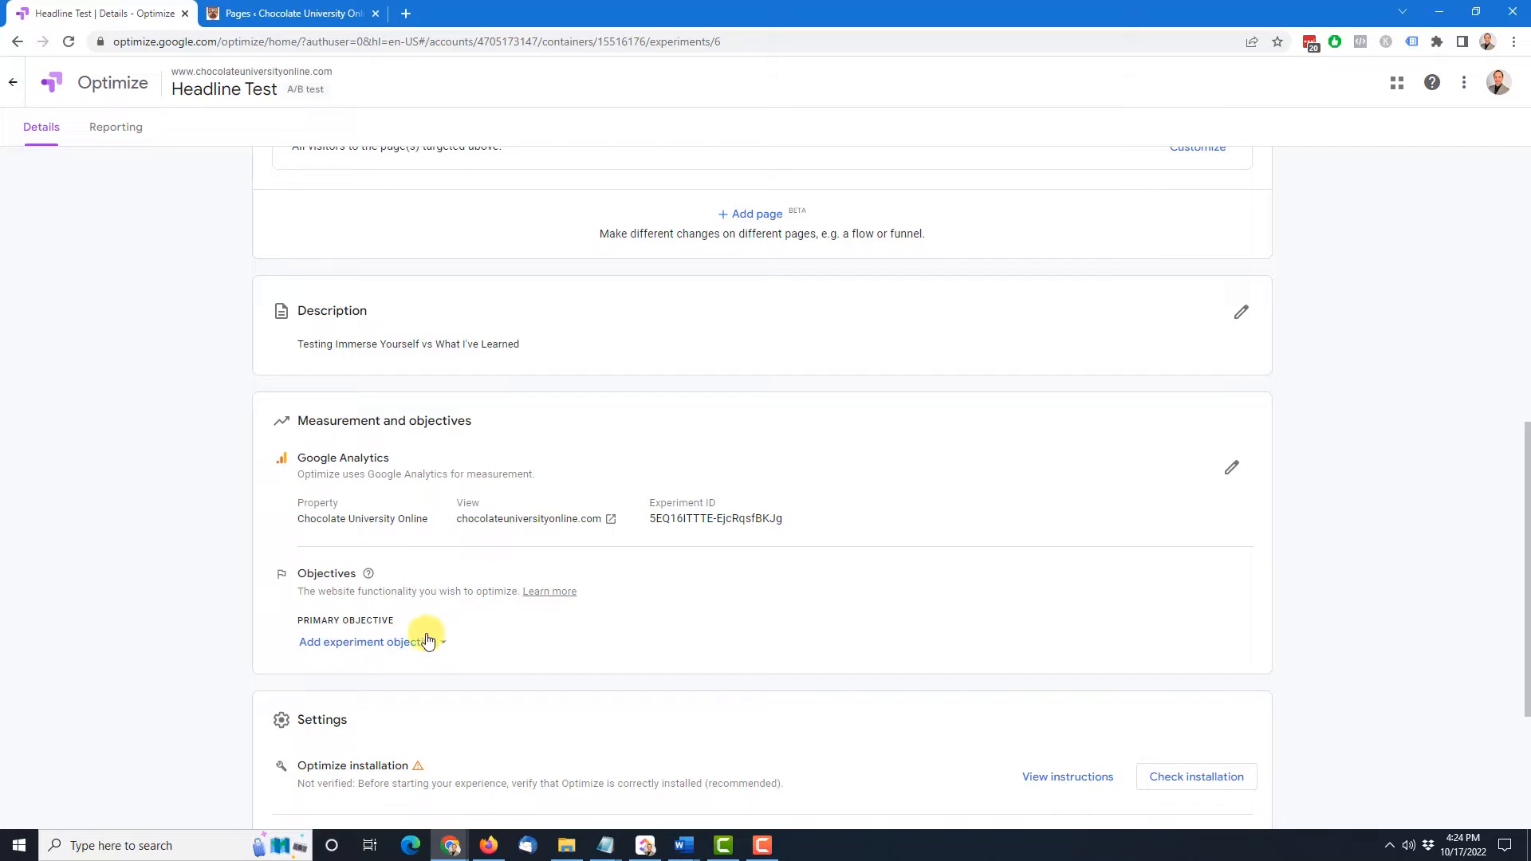
Choose the listed goal "Signed up for CUO Class (Goal 3 Completions)" as the primary objective, and remove it again
click(386, 645)
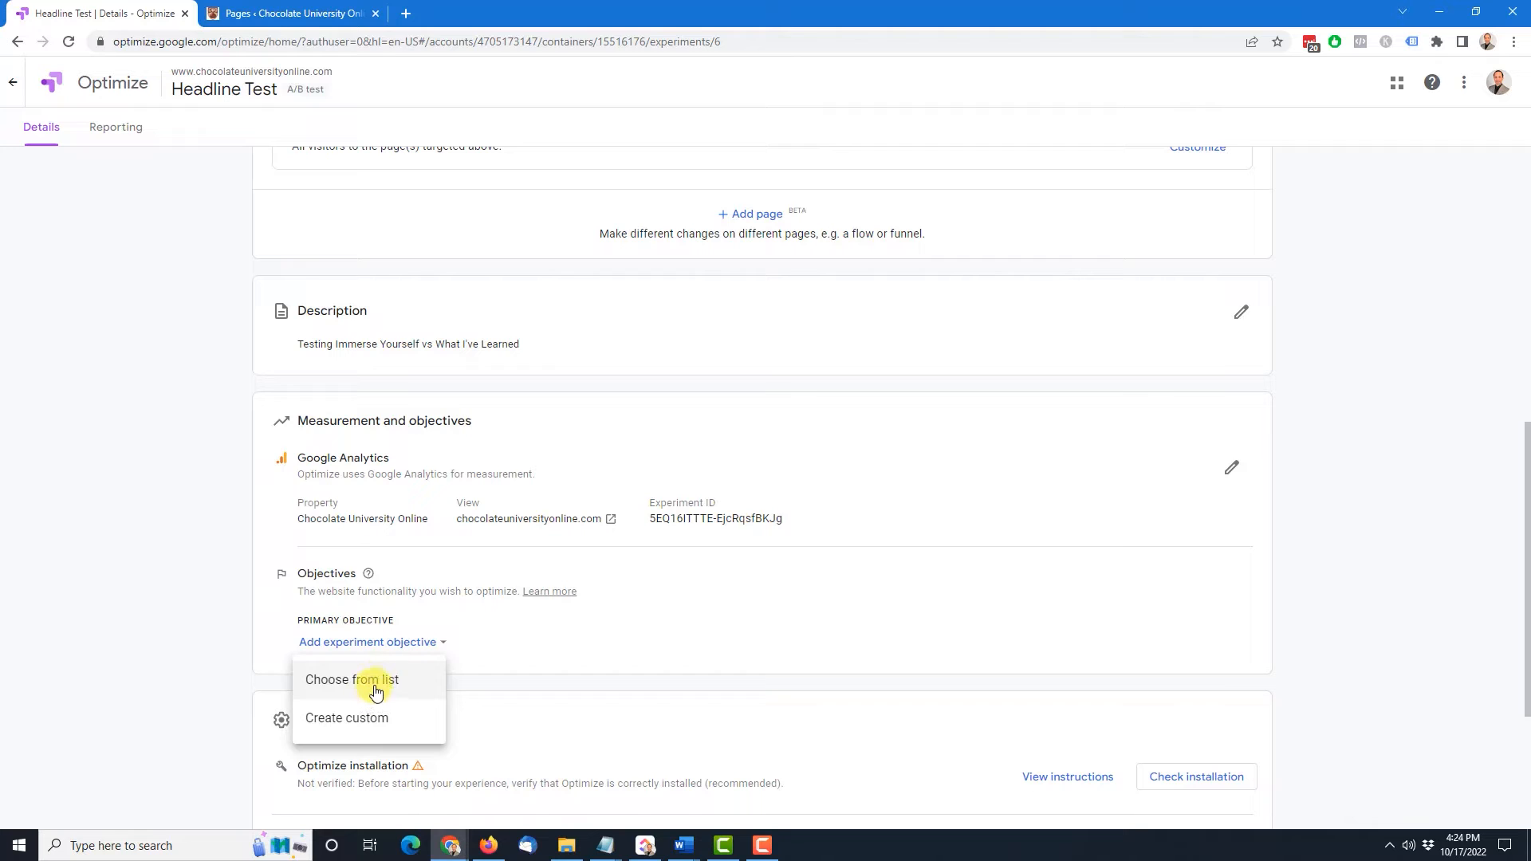
click(372, 684)
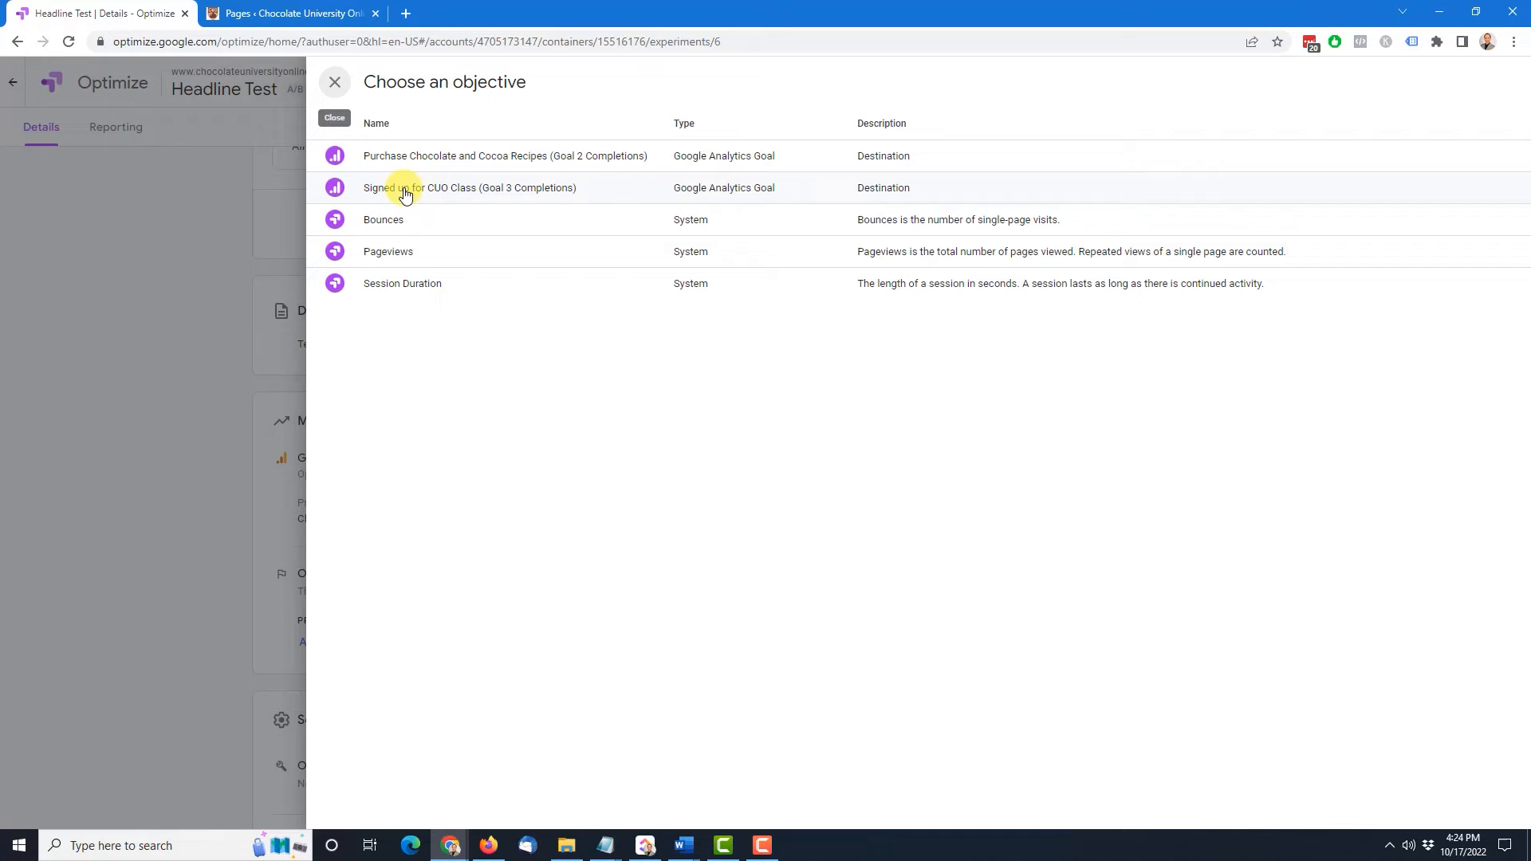
click(502, 191)
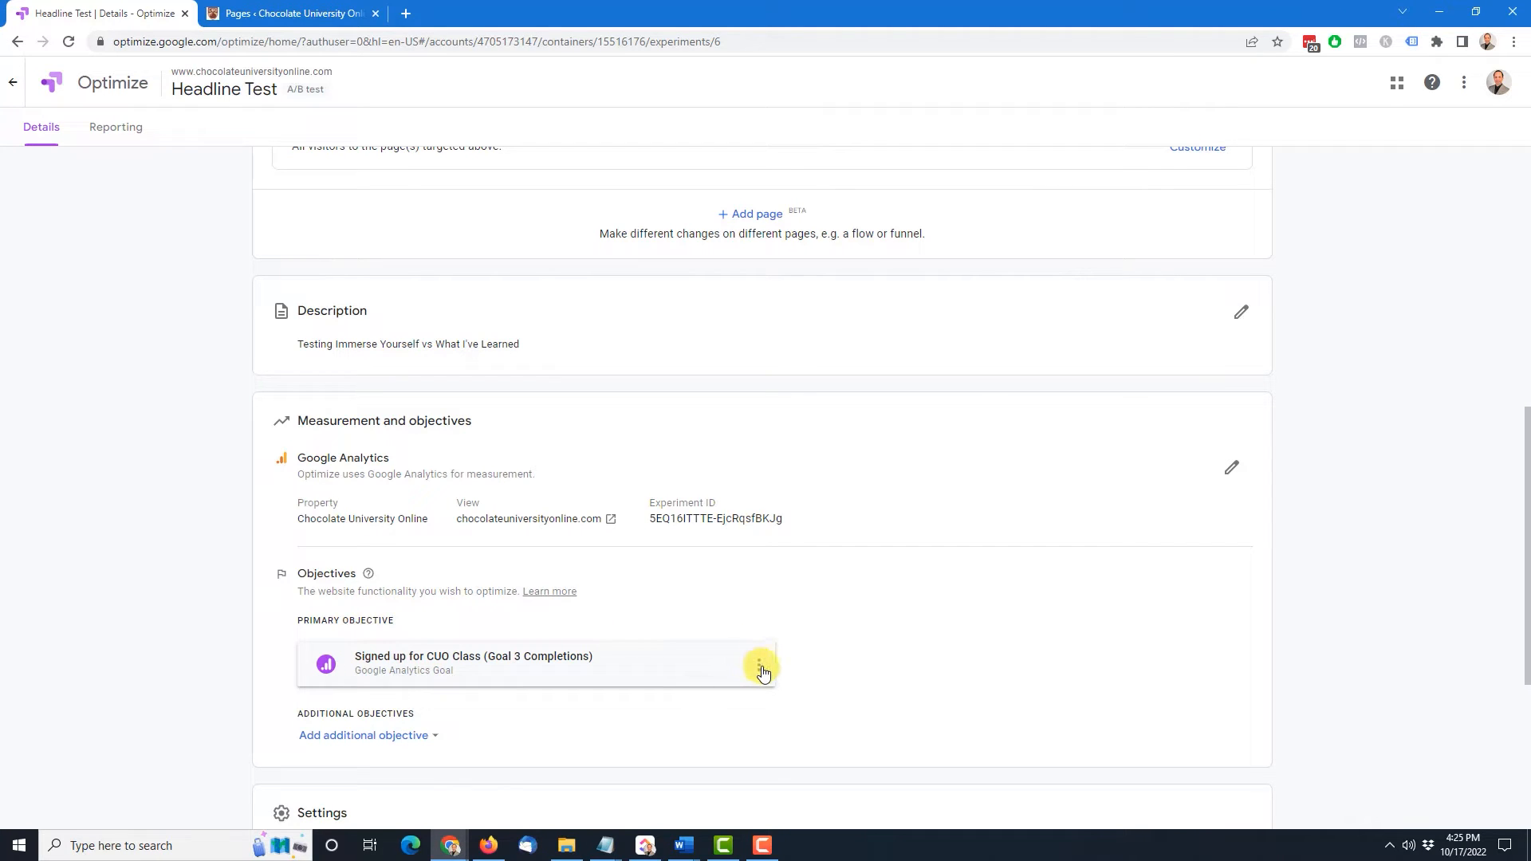
click(759, 665)
click(826, 744)
Create a custom primary objective of the Pageviews type
click(369, 641)
click(366, 720)
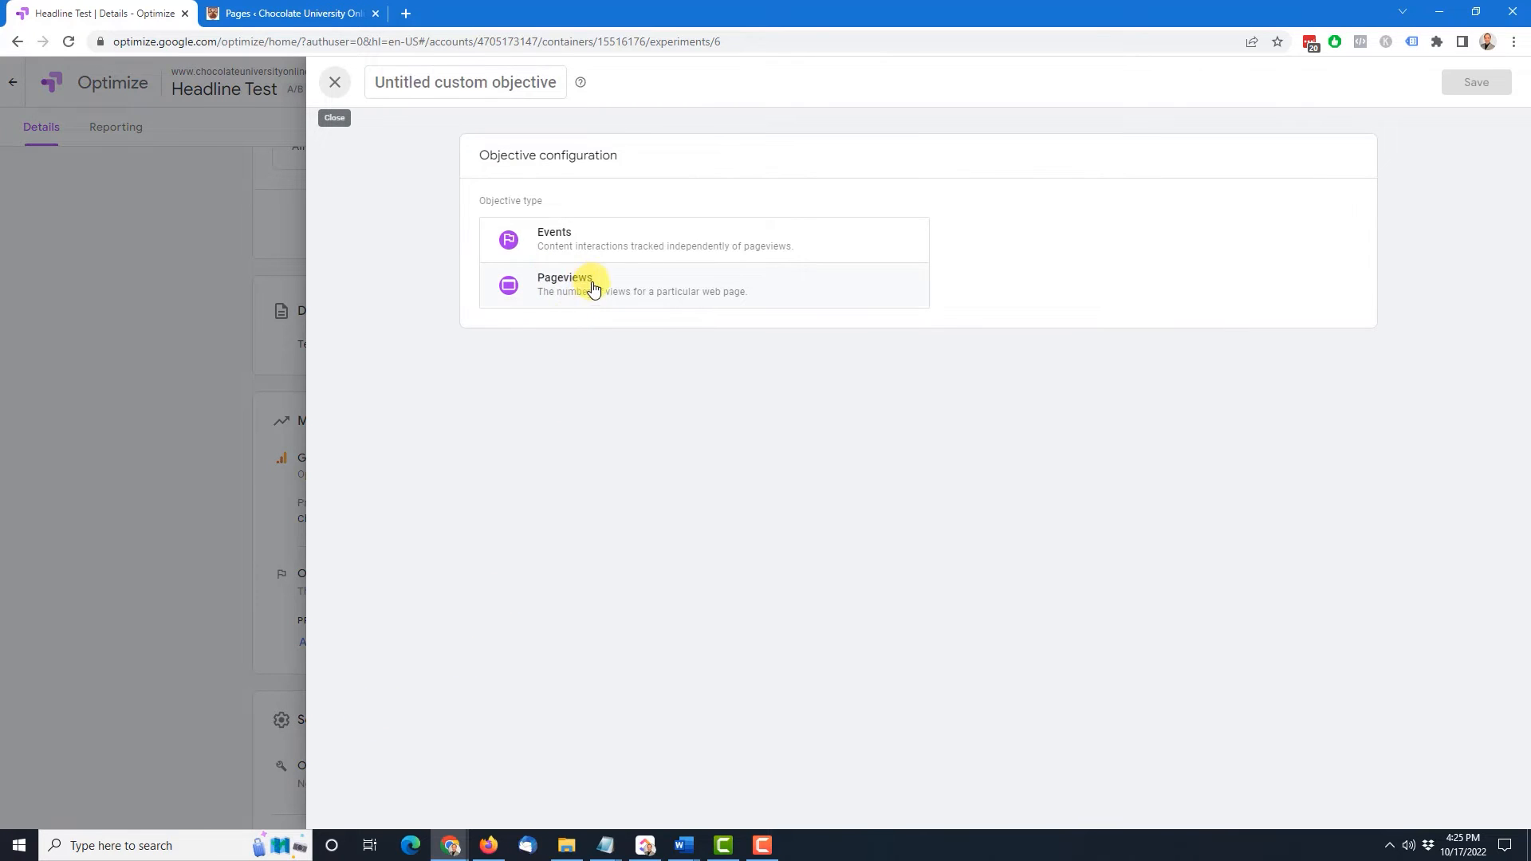
click(577, 288)
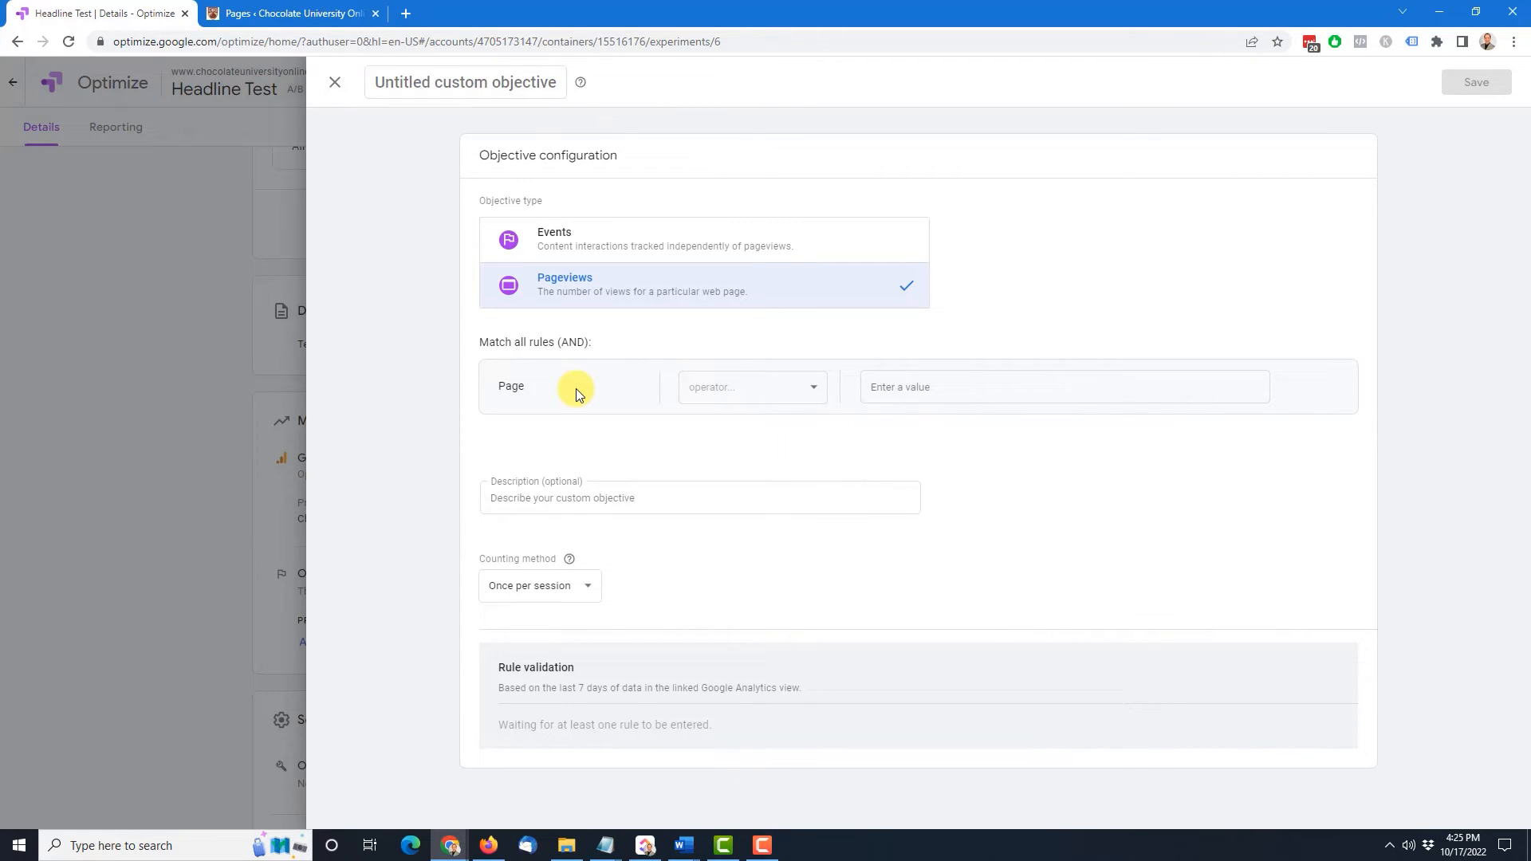
Set the objective's Page rule to Starts with and enter the thank-you page path beginning with /lp/
click(788, 391)
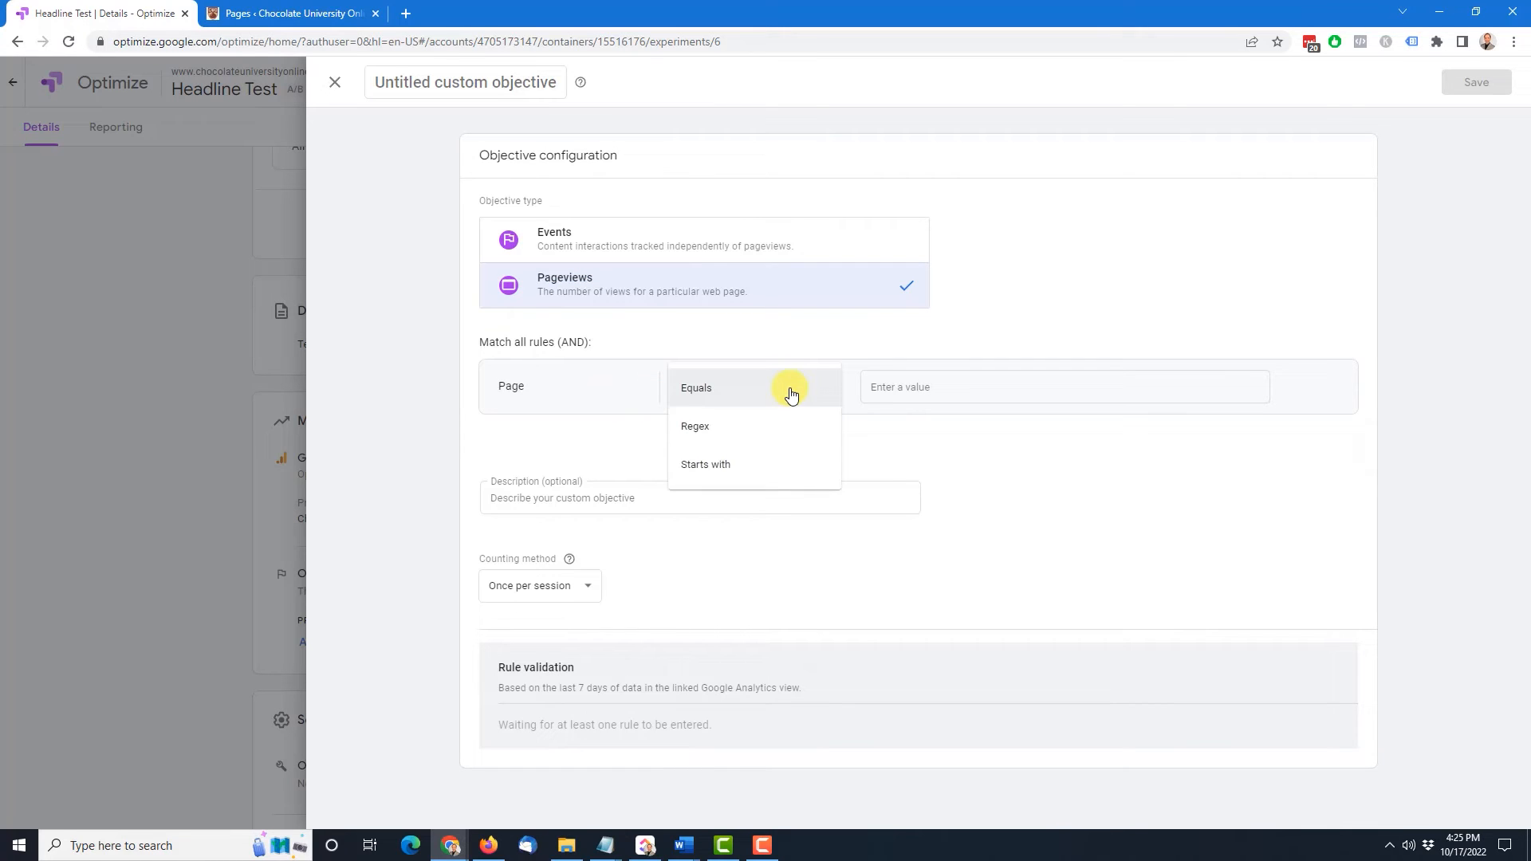
click(703, 465)
click(746, 390)
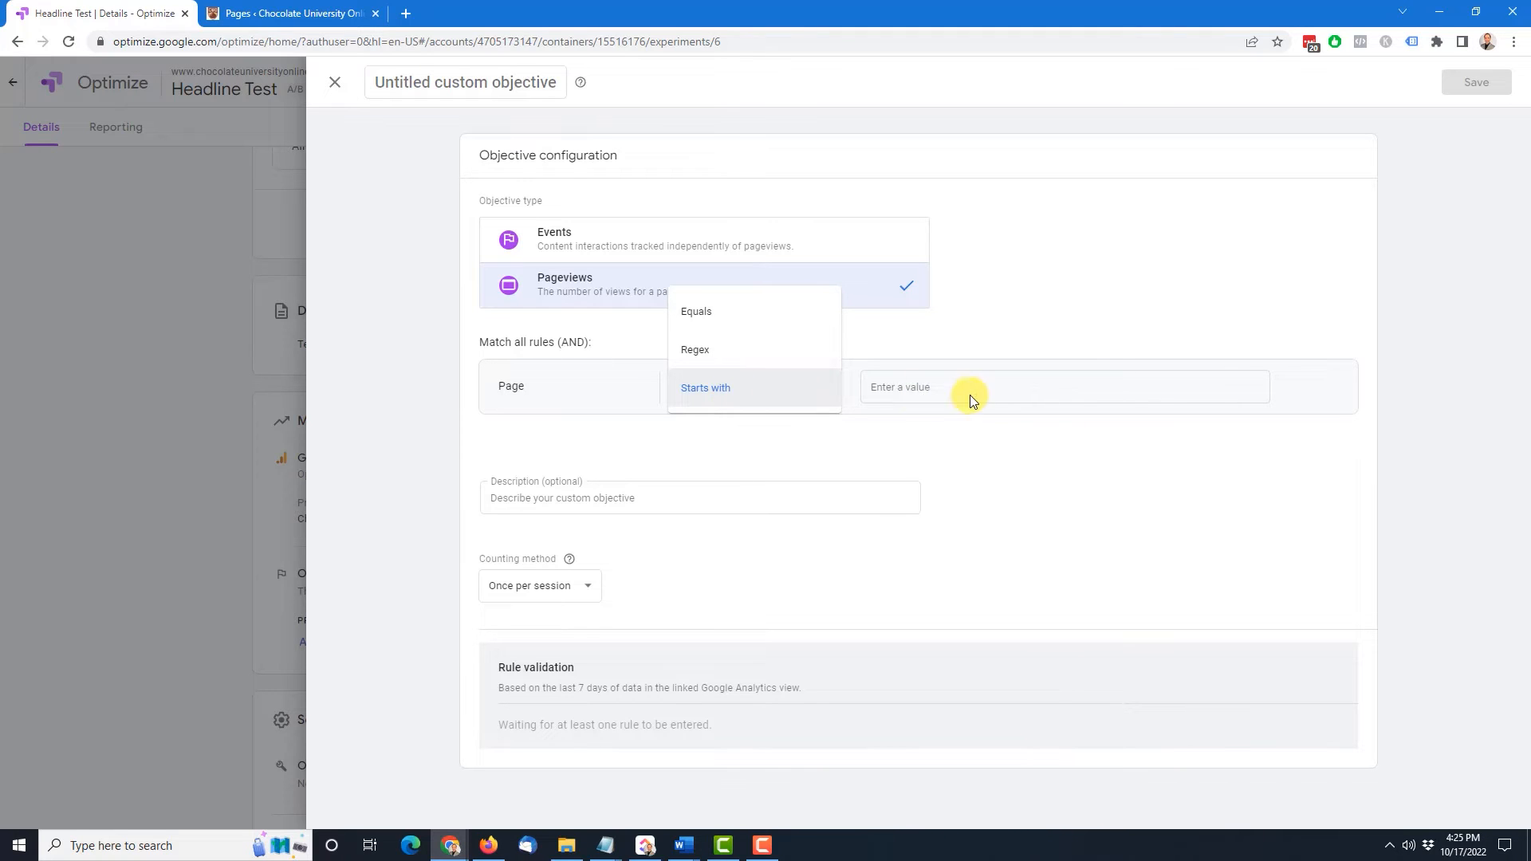
click(923, 388)
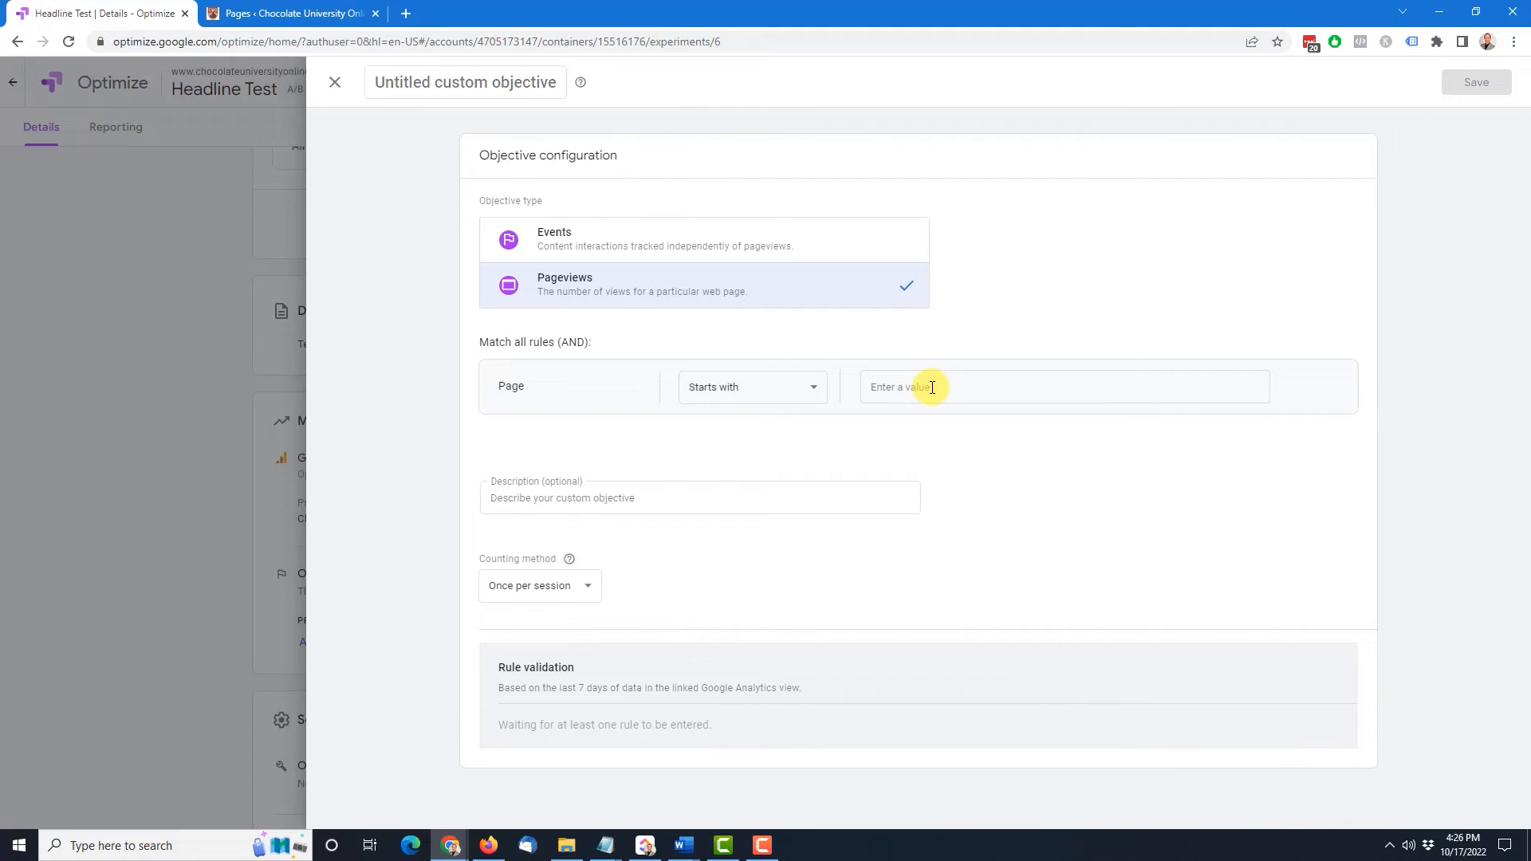
click(932, 387)
text(/lp)
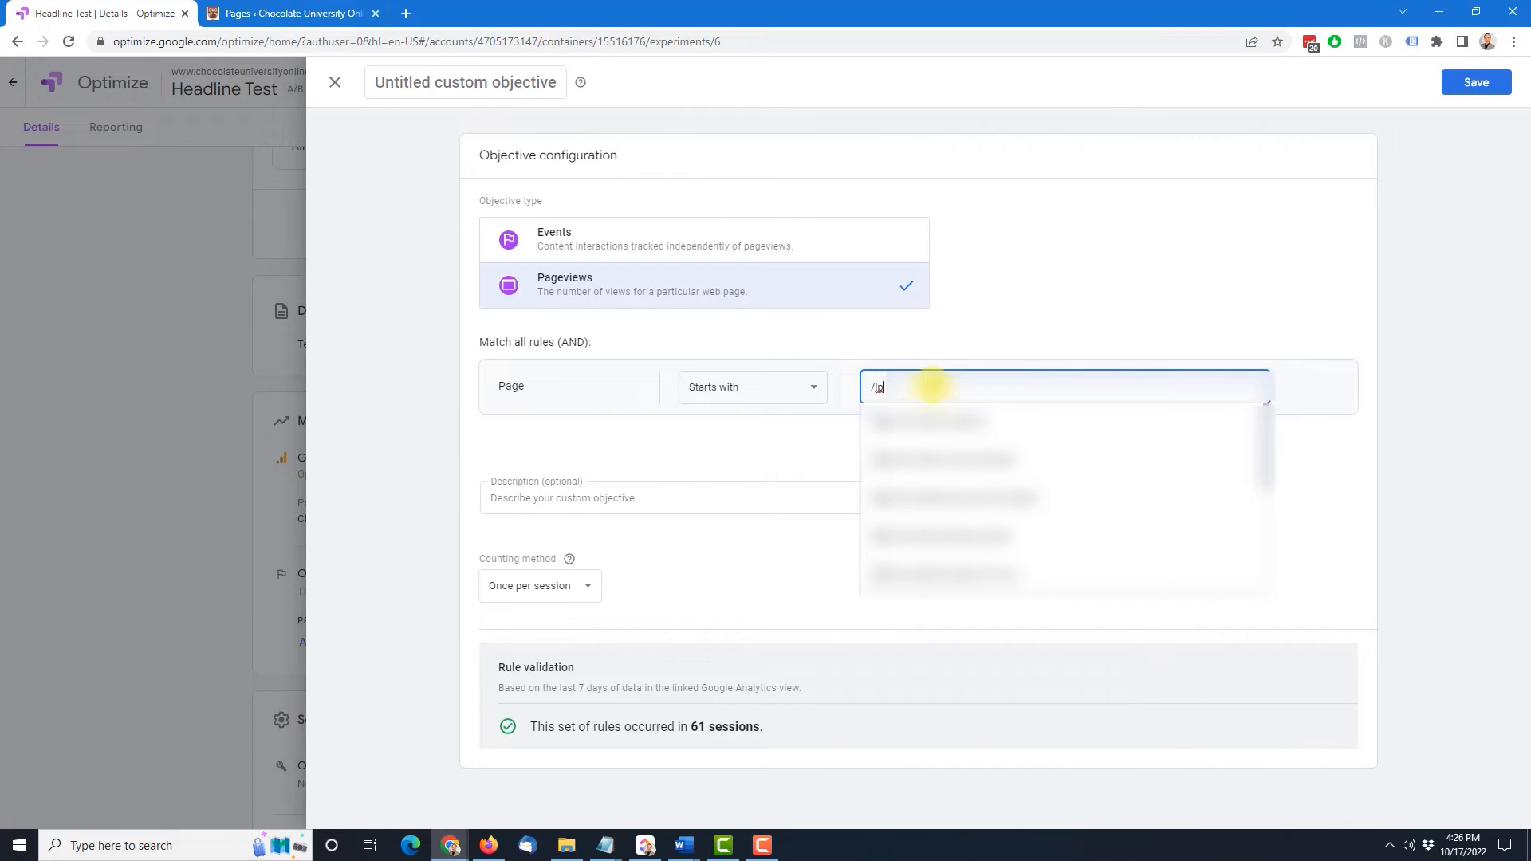
text(/)
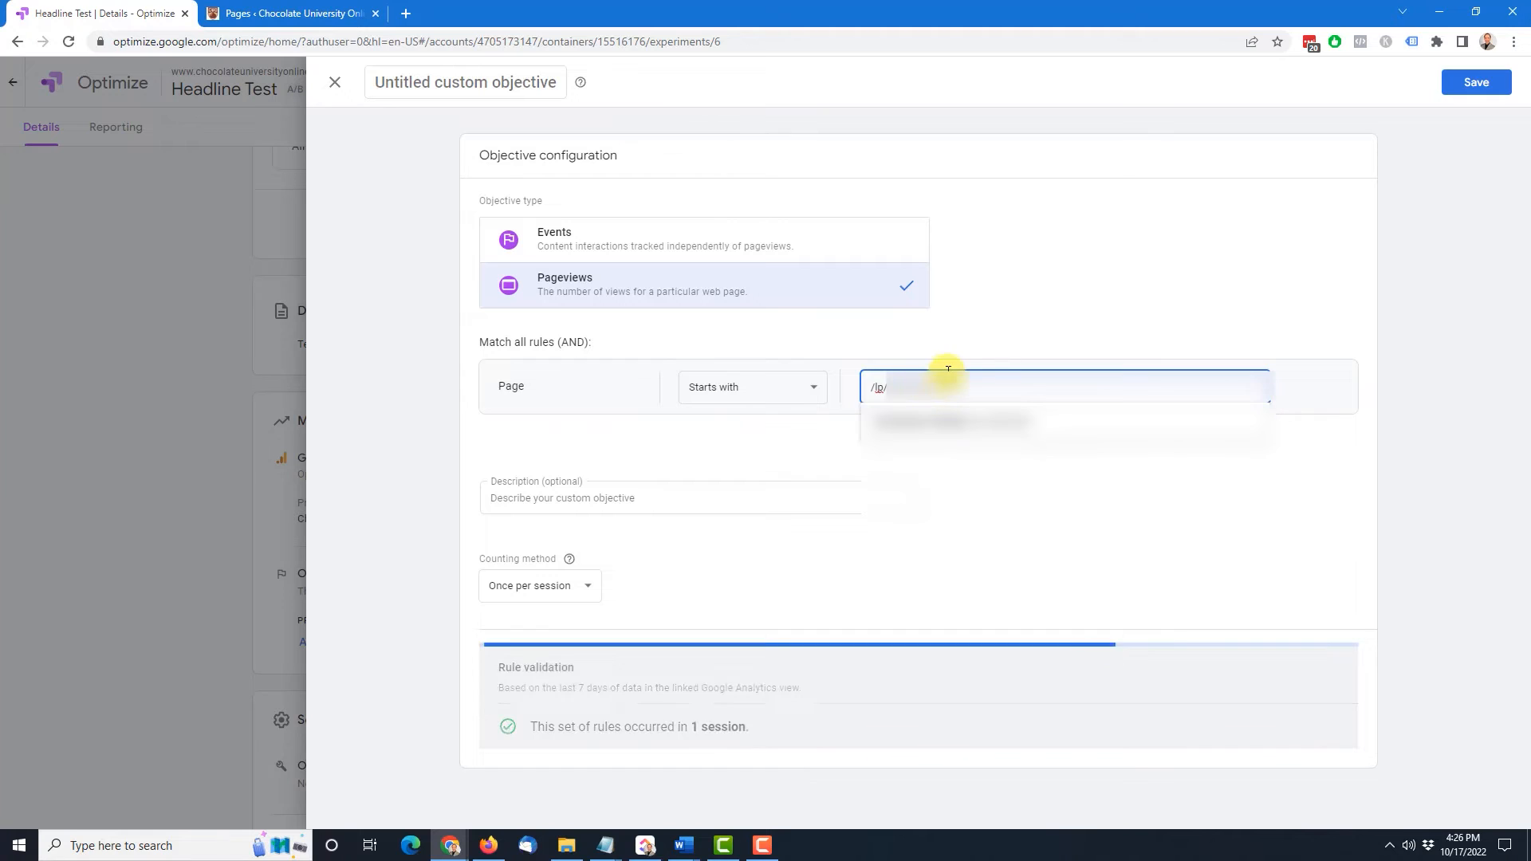
Describe the custom objective as "Made it to the Thank You page" and keep its counting method at Once per session
key(Tab)
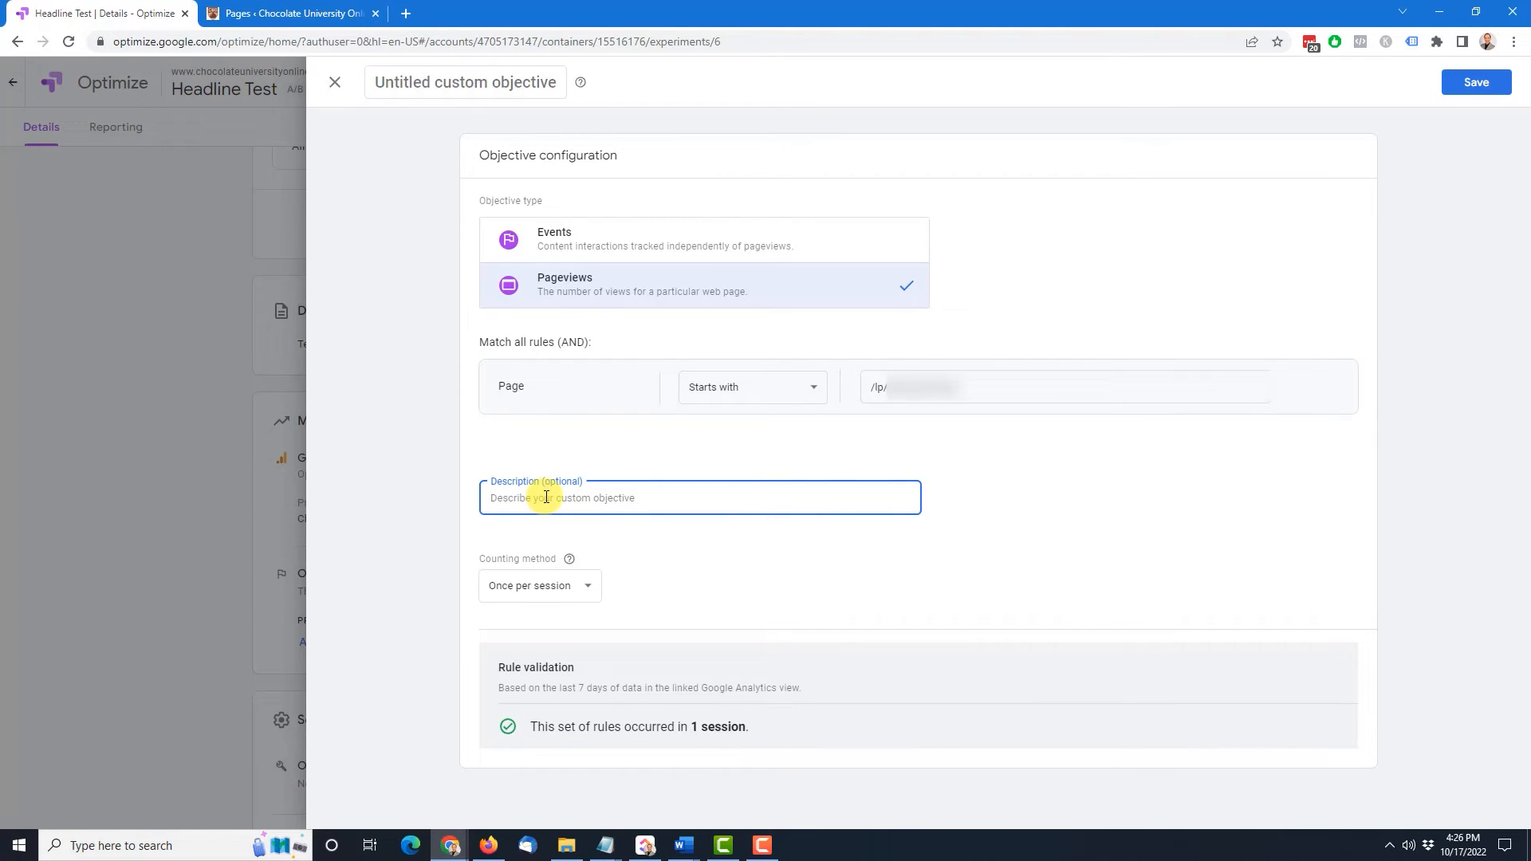
text(Made it to the Thank You page)
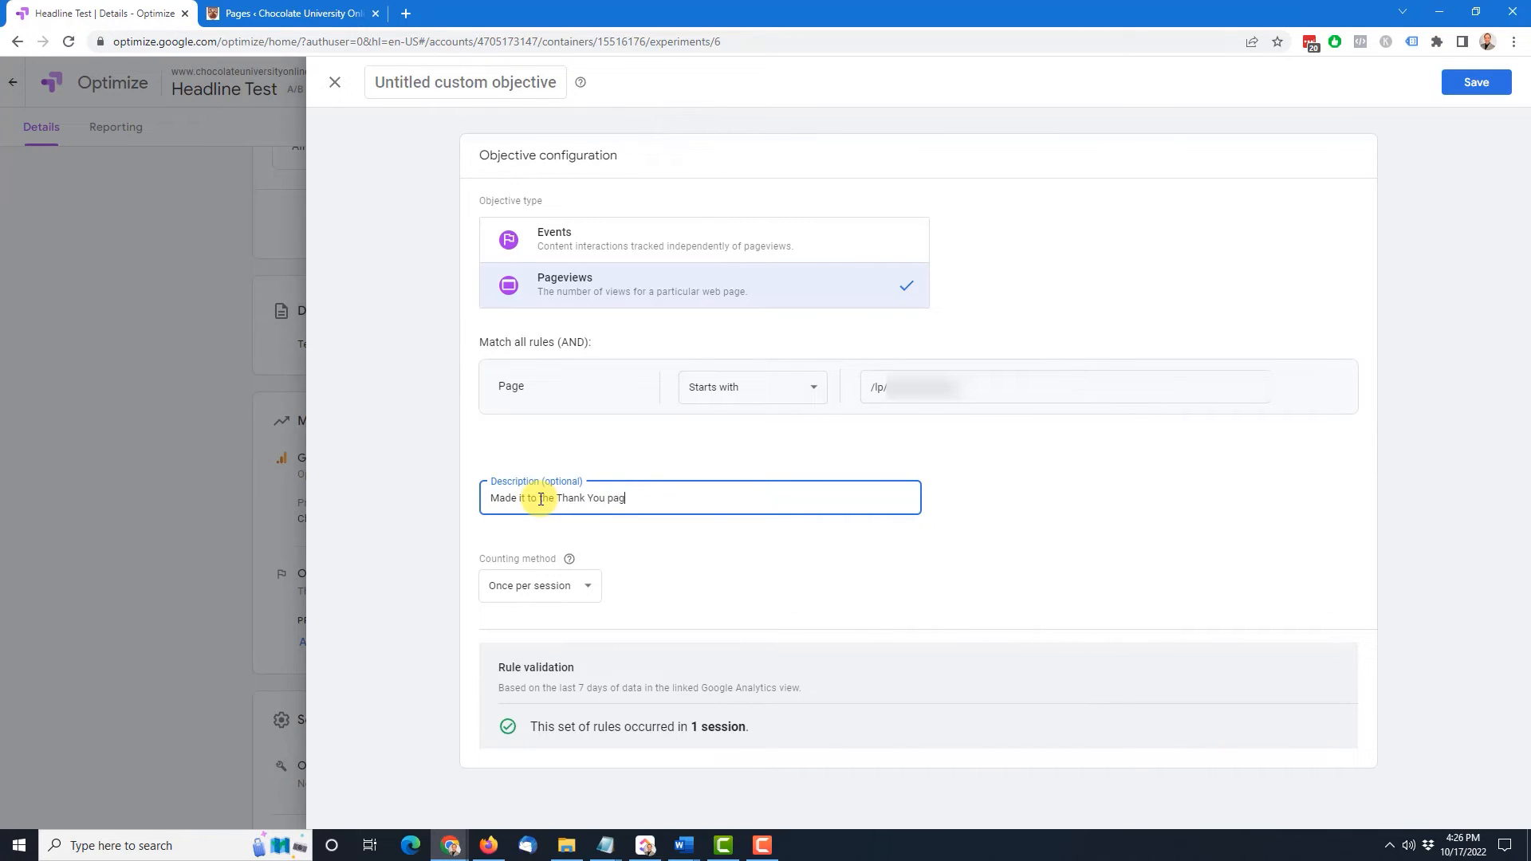
click(594, 589)
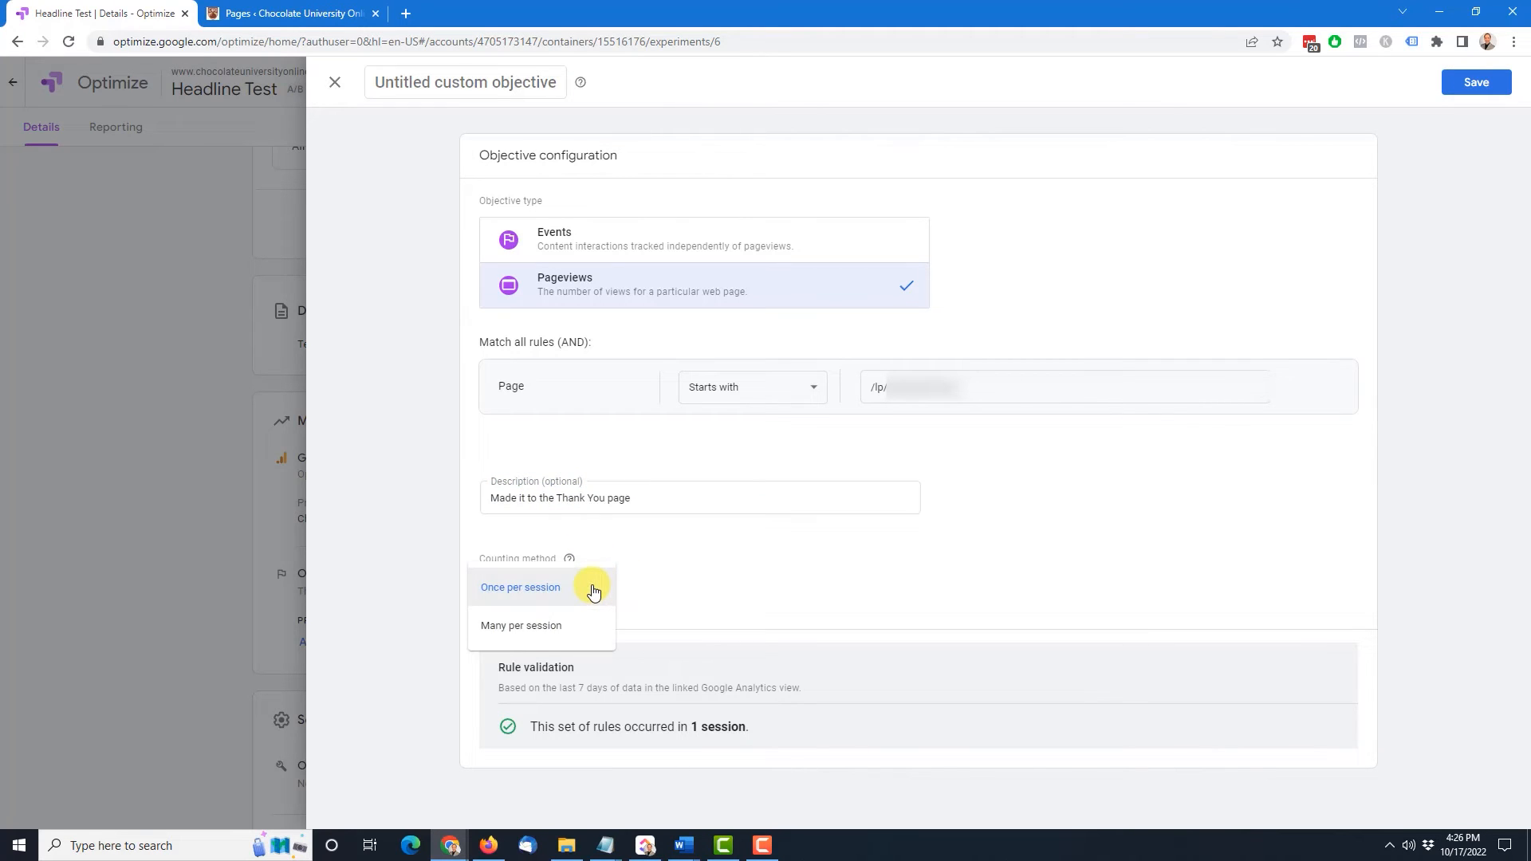
click(552, 587)
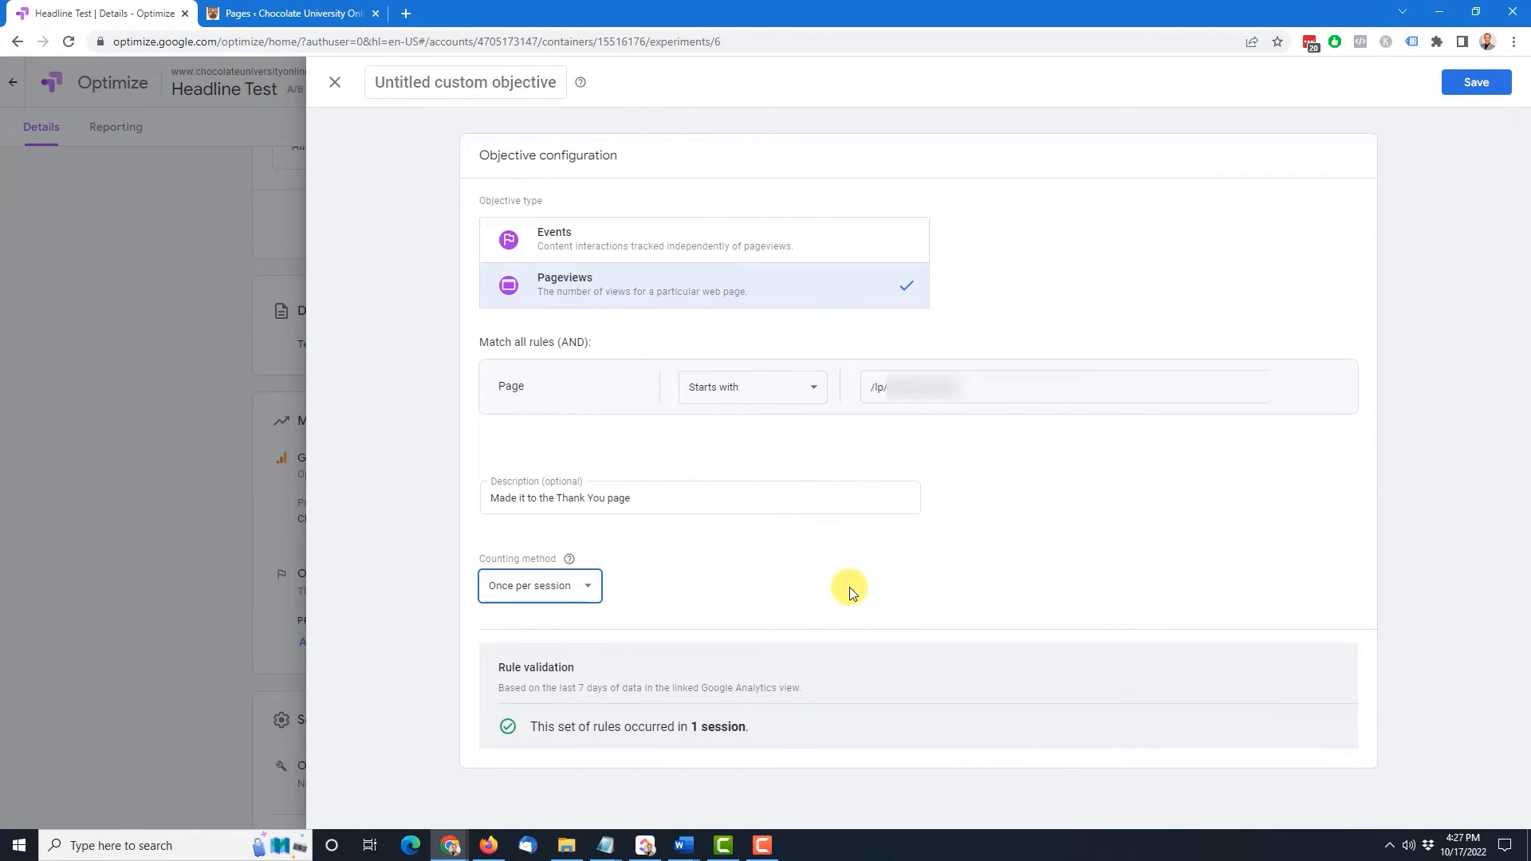
Save the custom objective under the name "Made a Sale"
click(1477, 83)
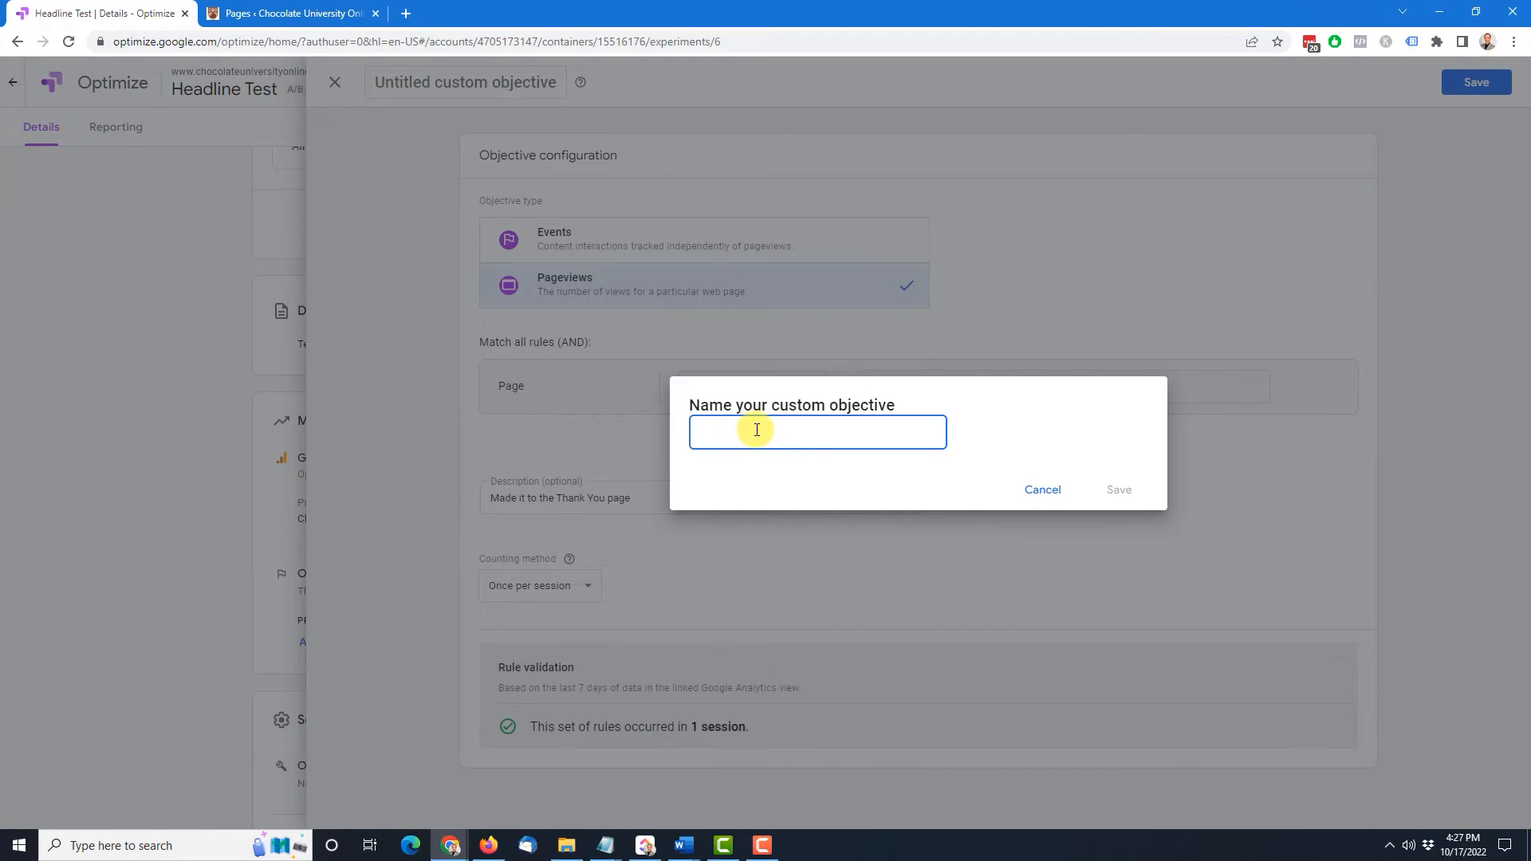
text(Made a)
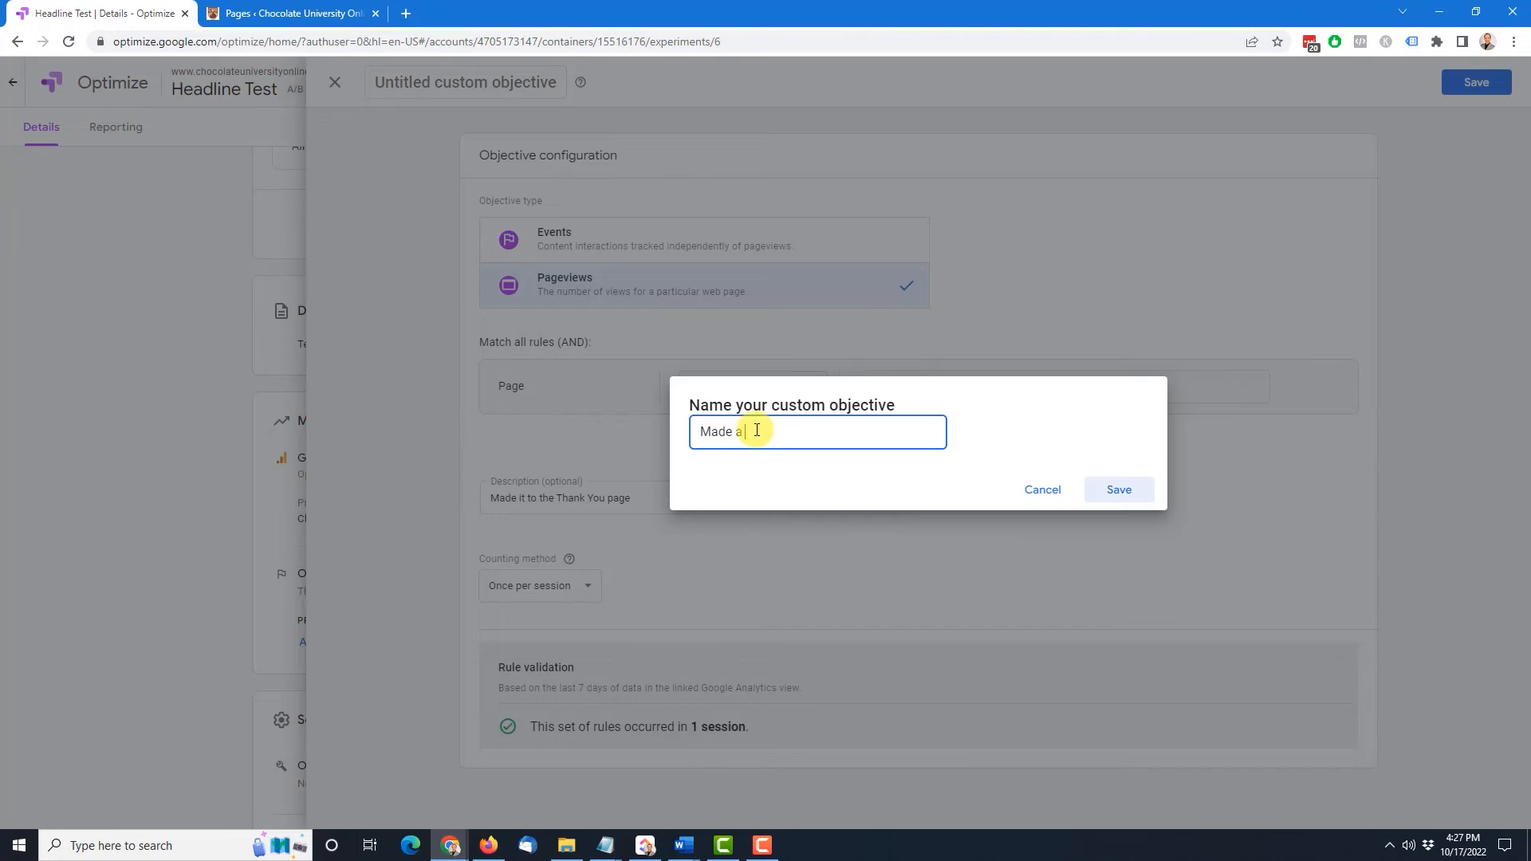
text( Sale)
click(1124, 493)
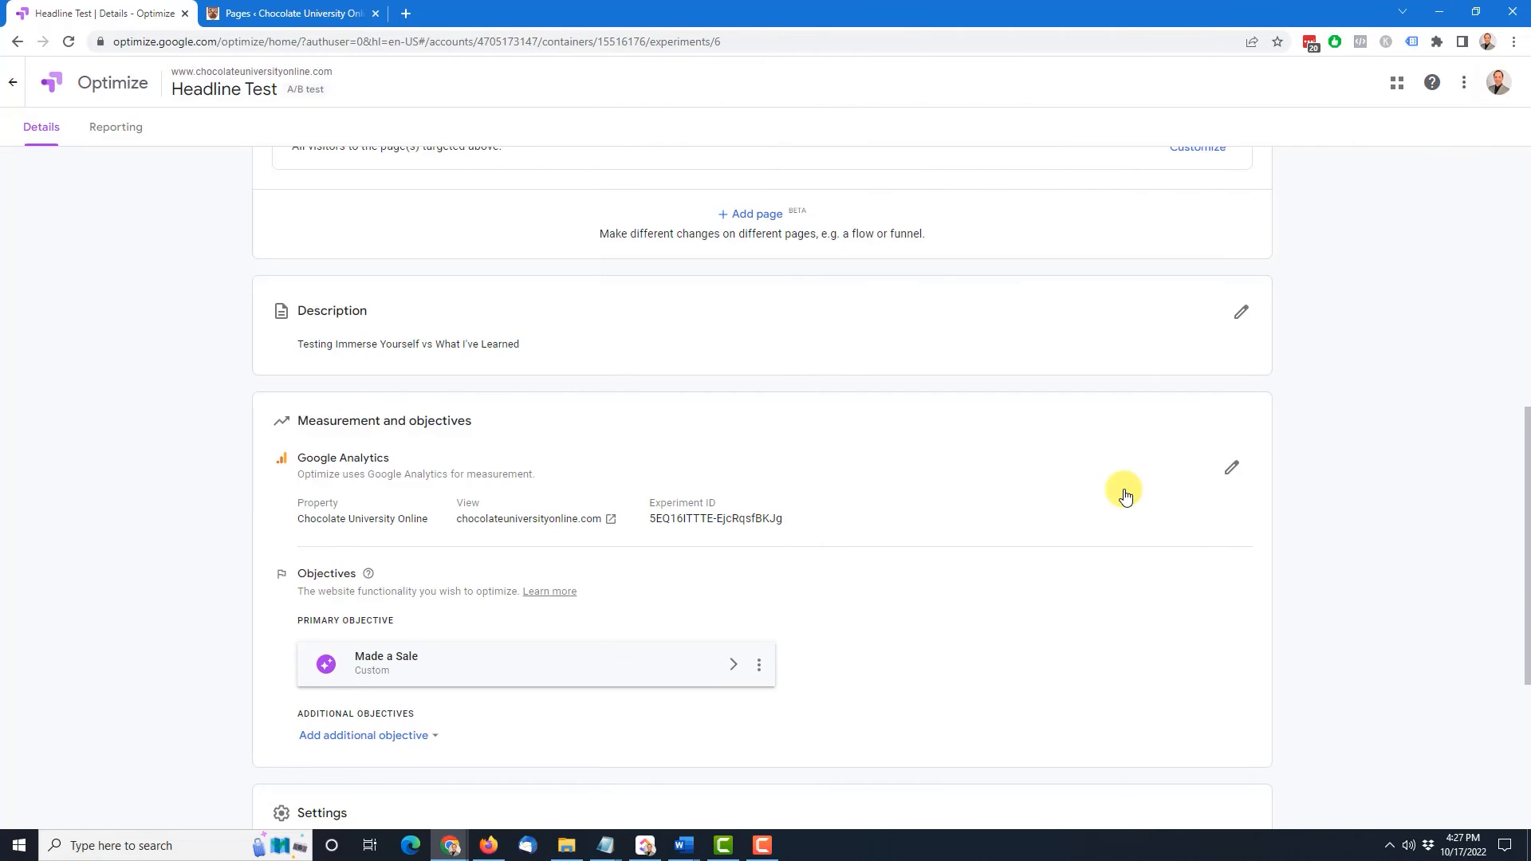
Open the Optimize installation instructions and copy the Optimize script snippet
scroll(917, 535, down, 2)
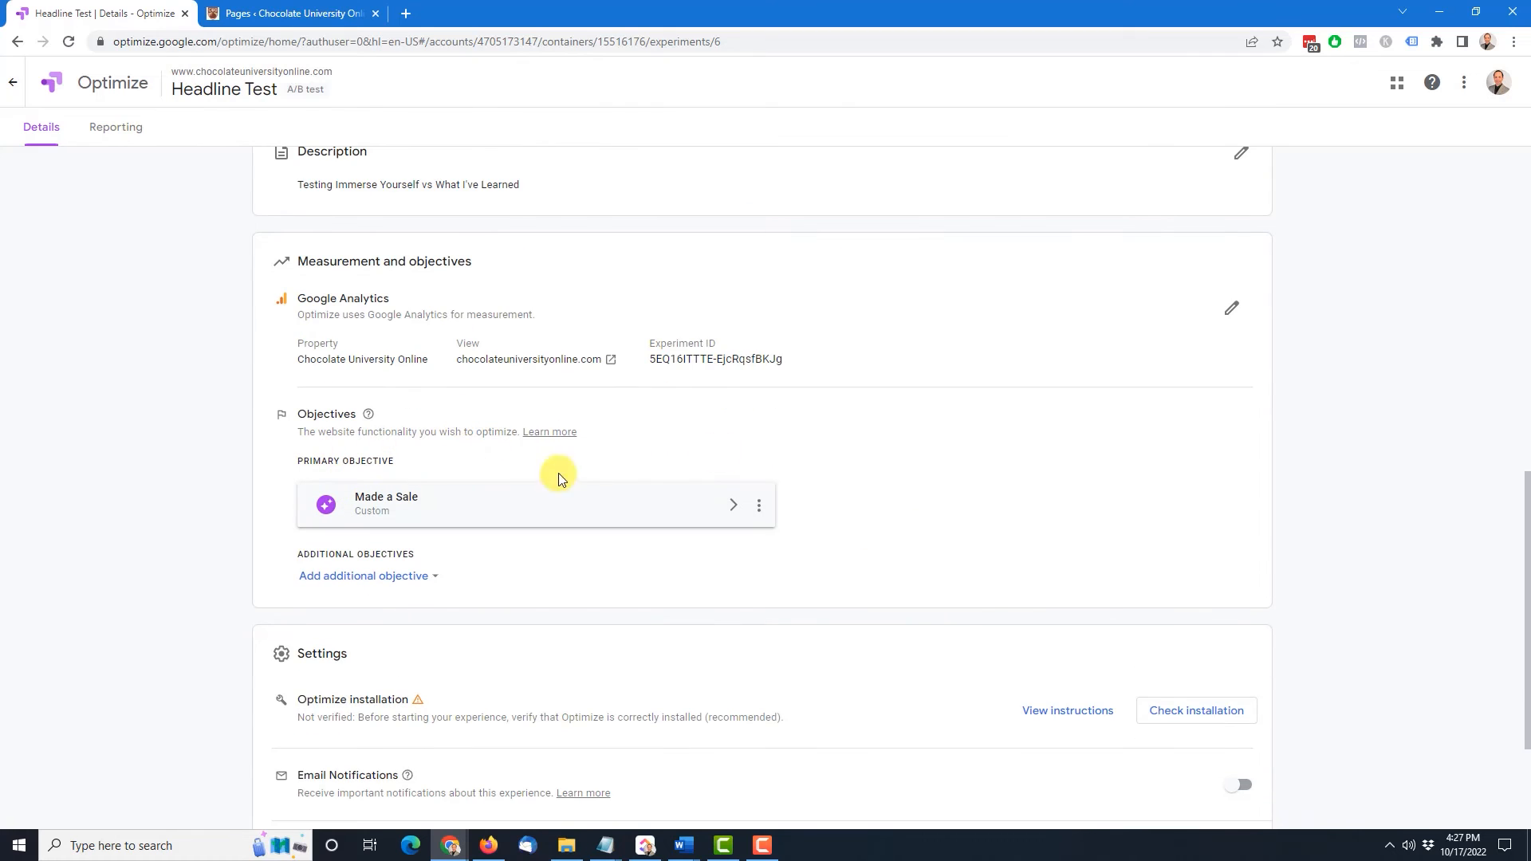
scroll(818, 421, down, 3)
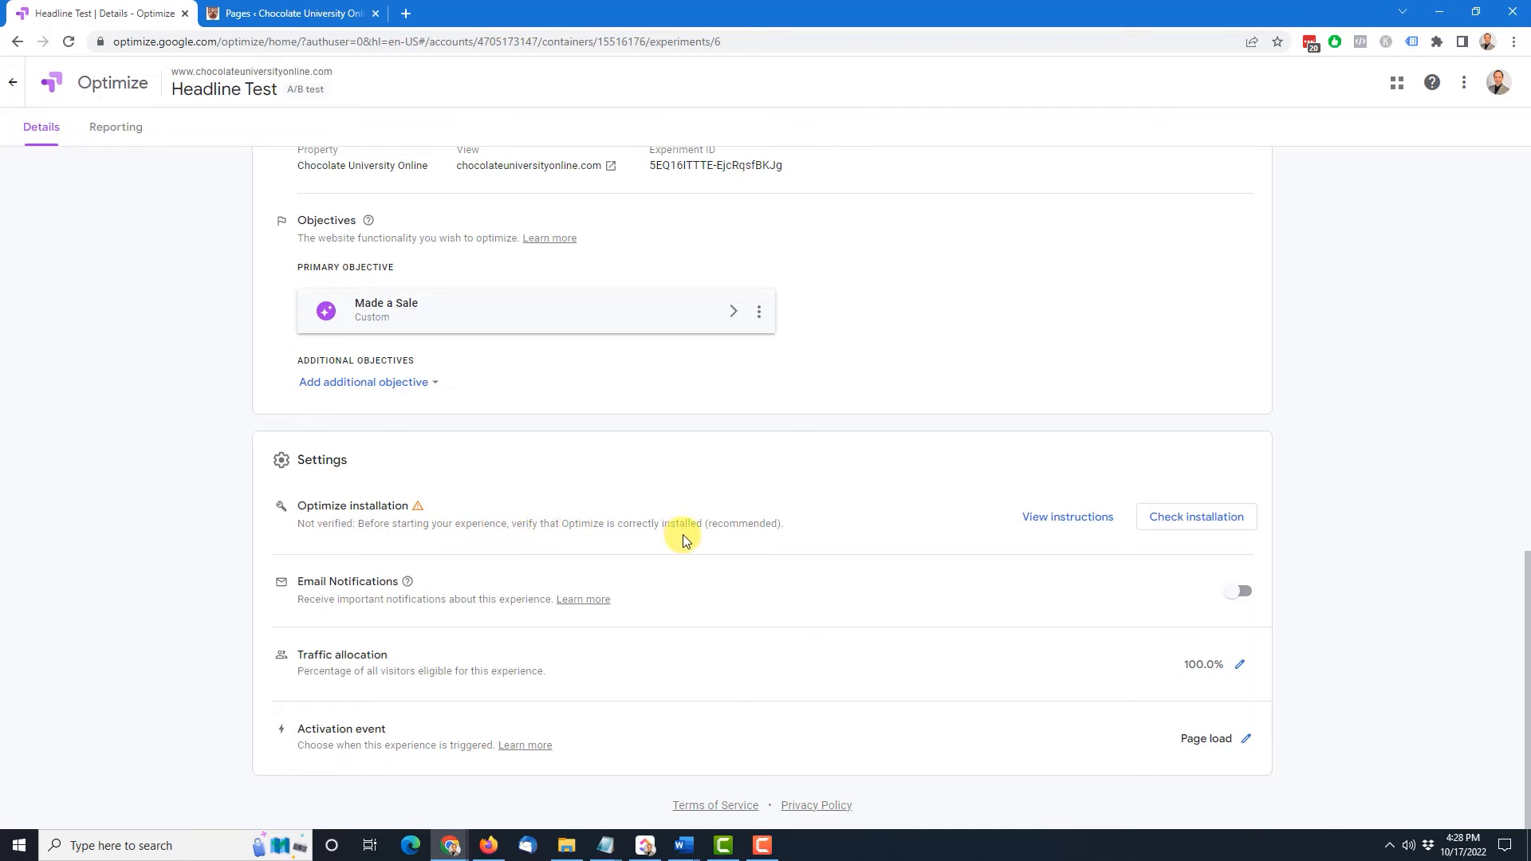
click(1081, 518)
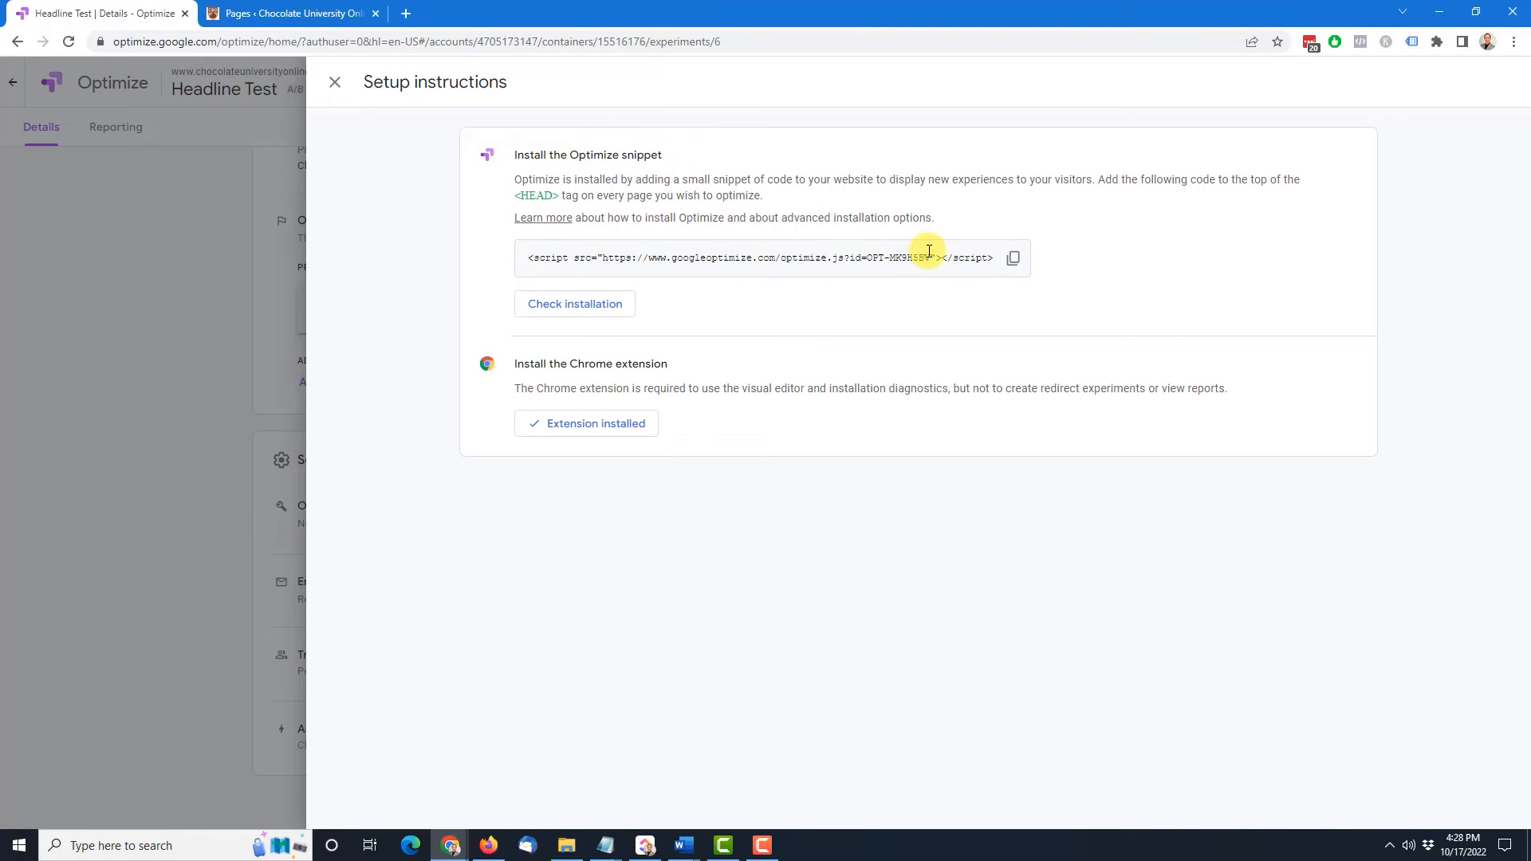
click(1012, 256)
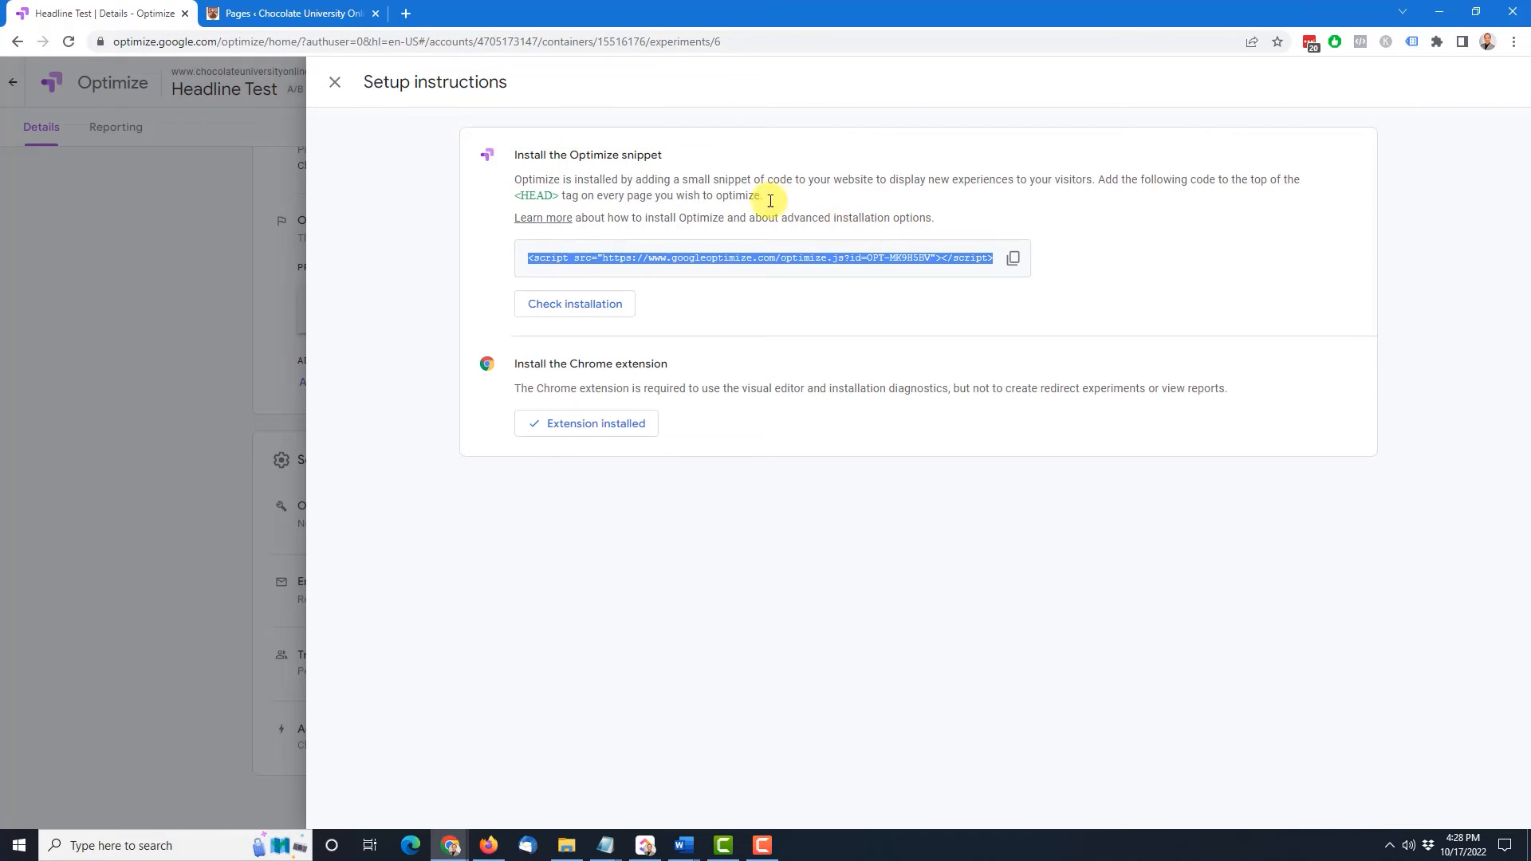
Paste the Optimize snippet into the empty Header script of the chocolate classes page's settings in LiveEditor and save the settings
click(297, 14)
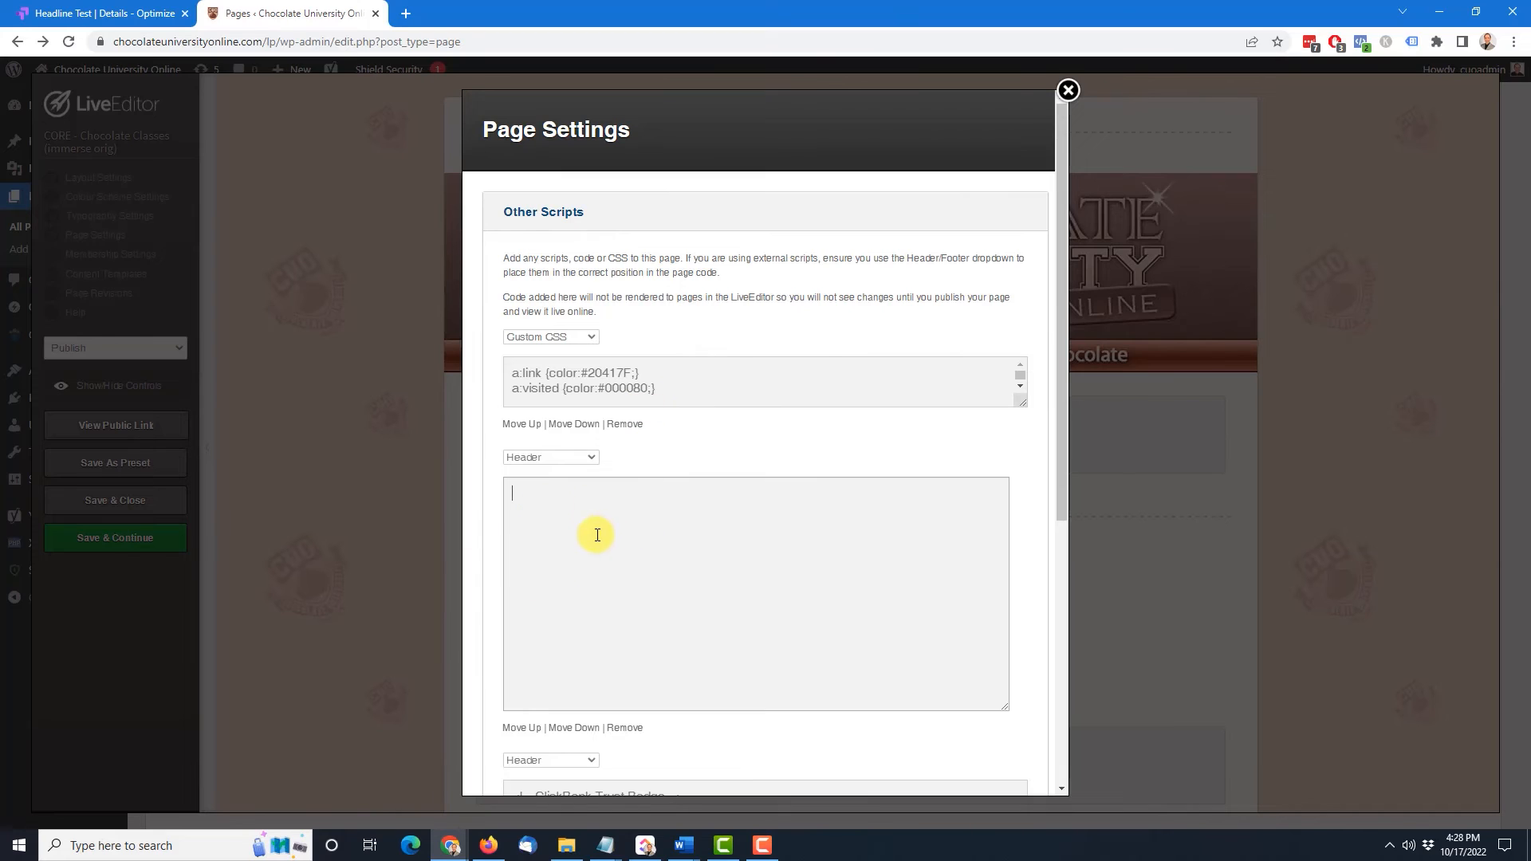
key(ctrl+v)
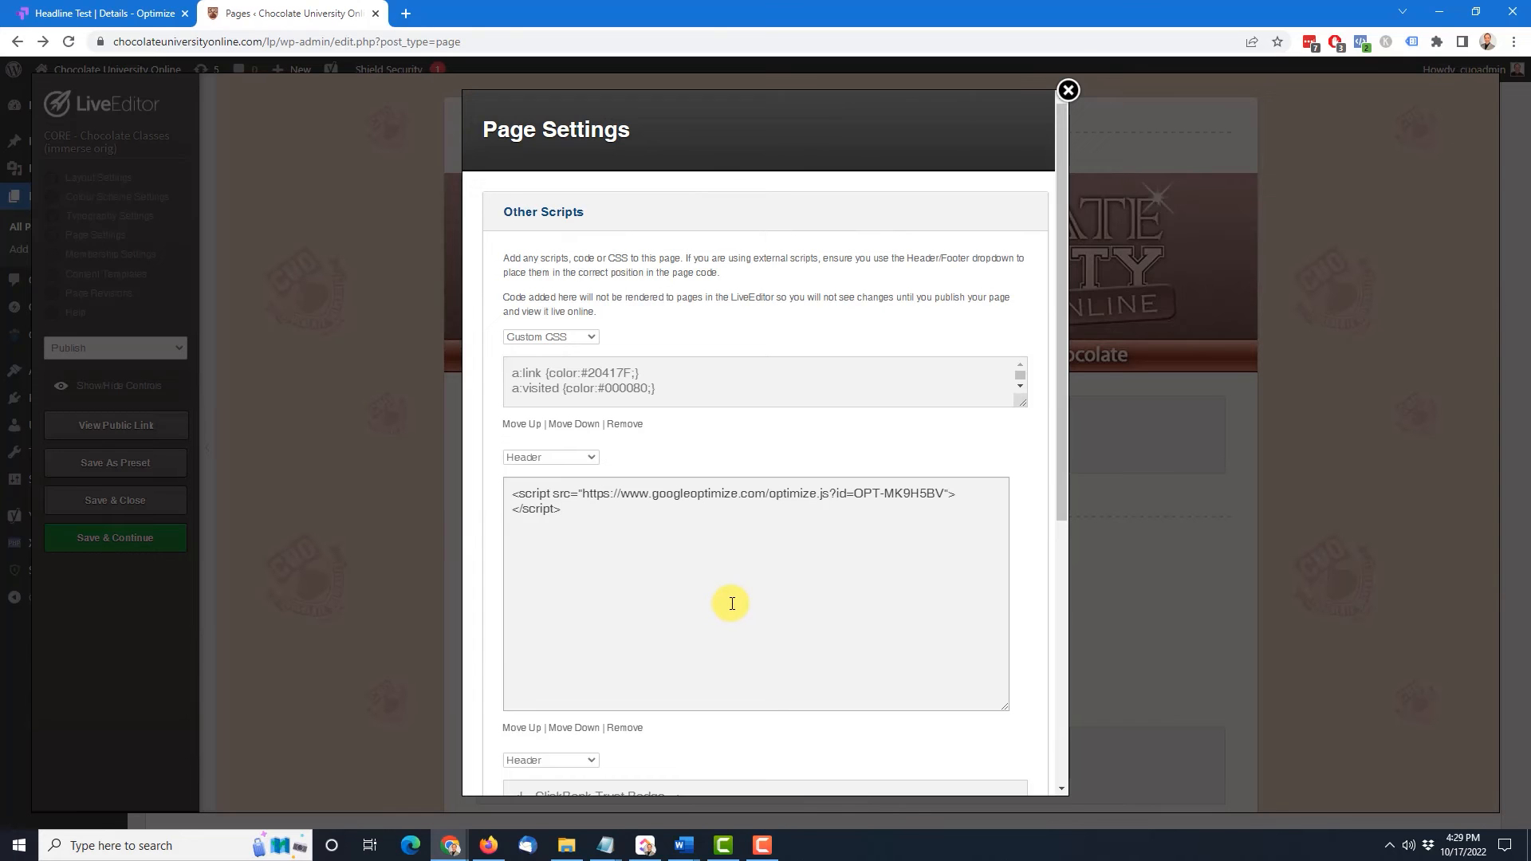
scroll(734, 602, down, 10)
click(1012, 749)
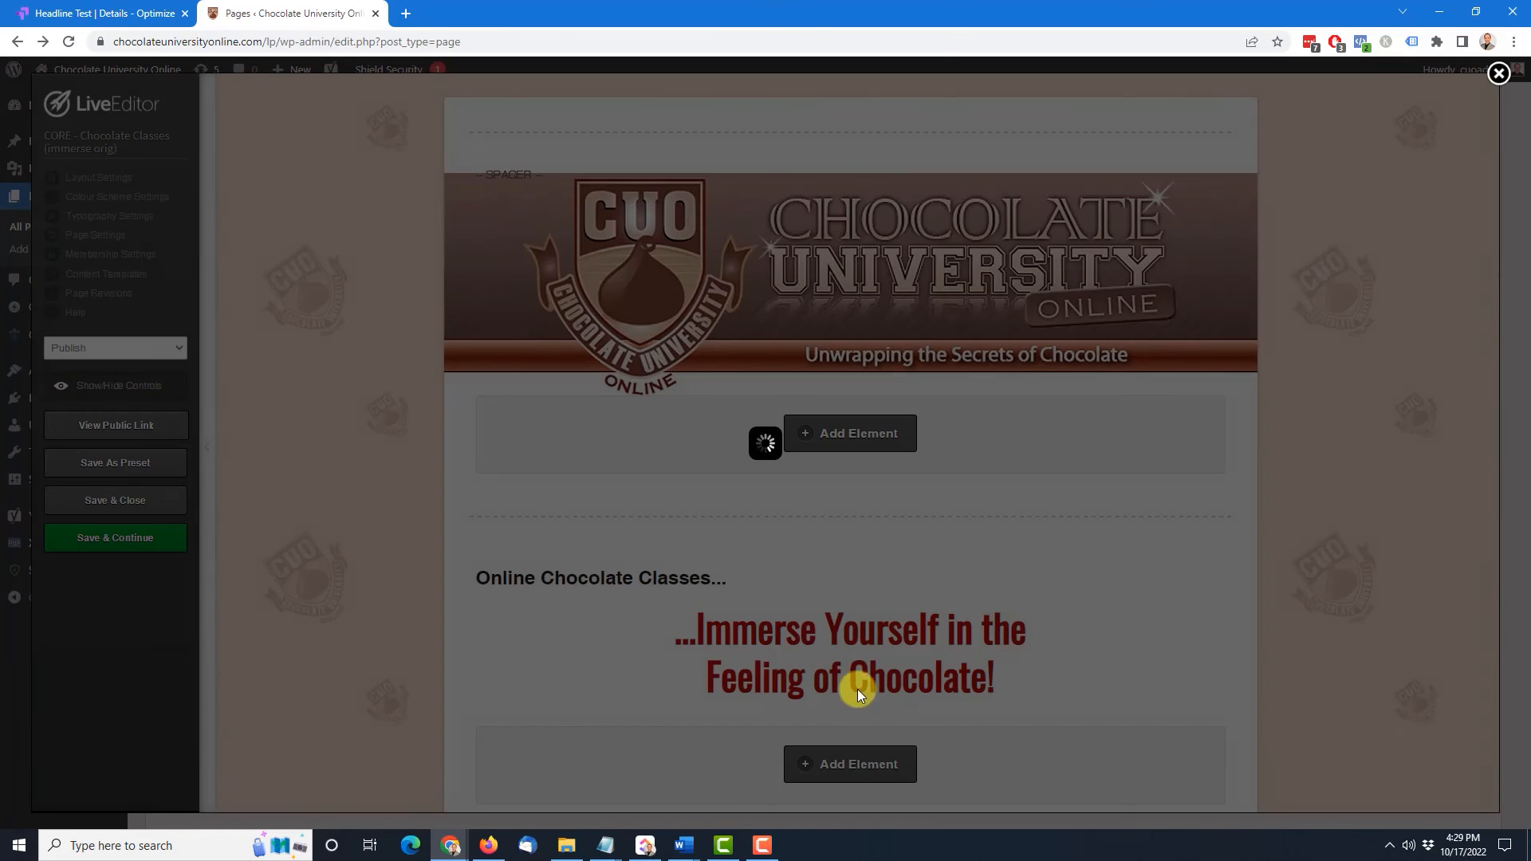
click(906, 130)
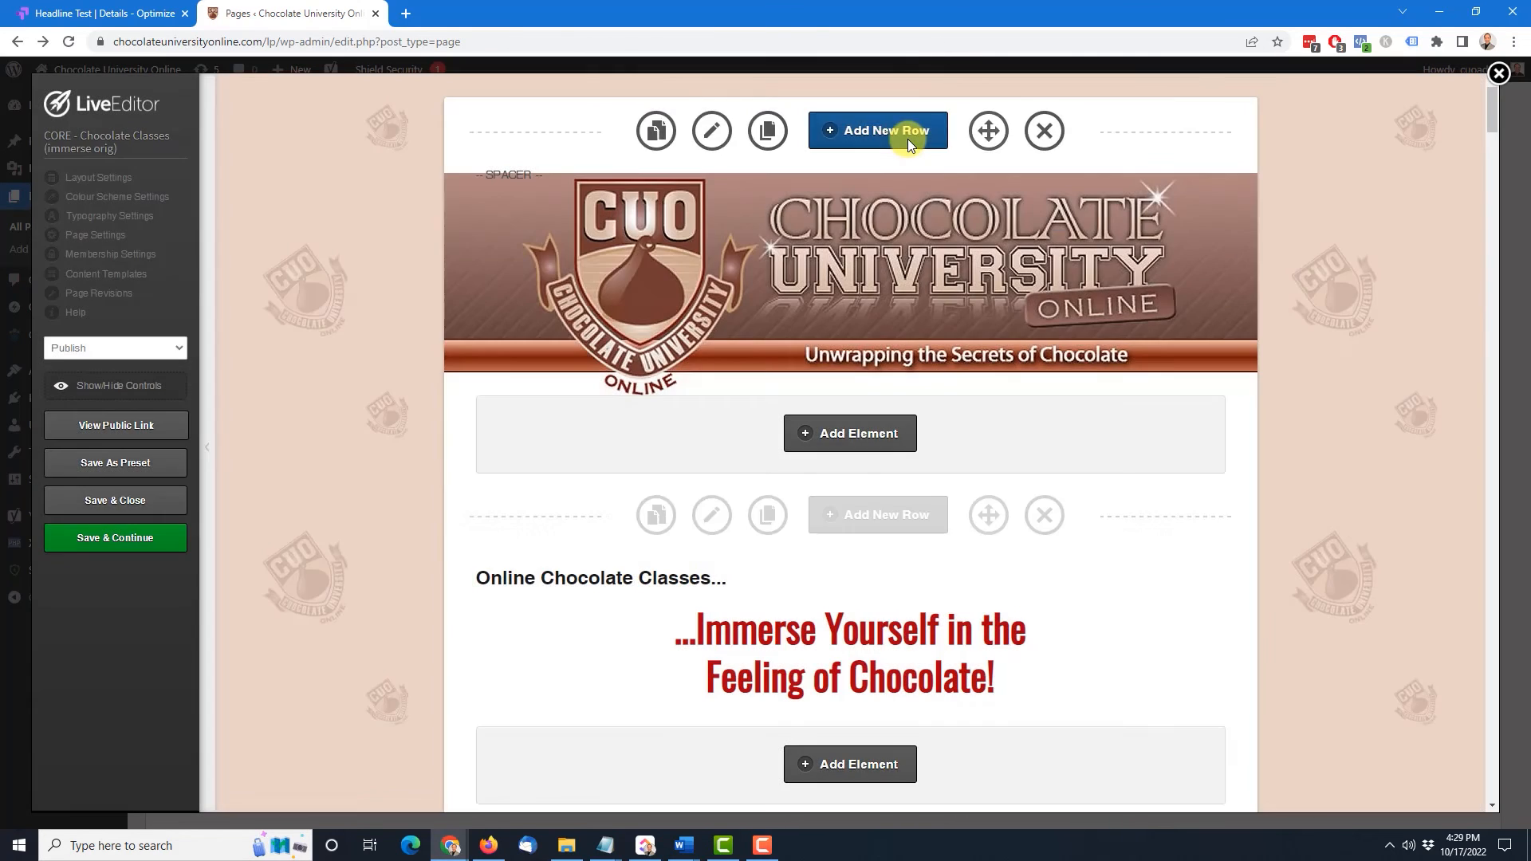
Return to Optimize, run the installation check on the landing page, and go back to the experience
click(100, 14)
click(837, 302)
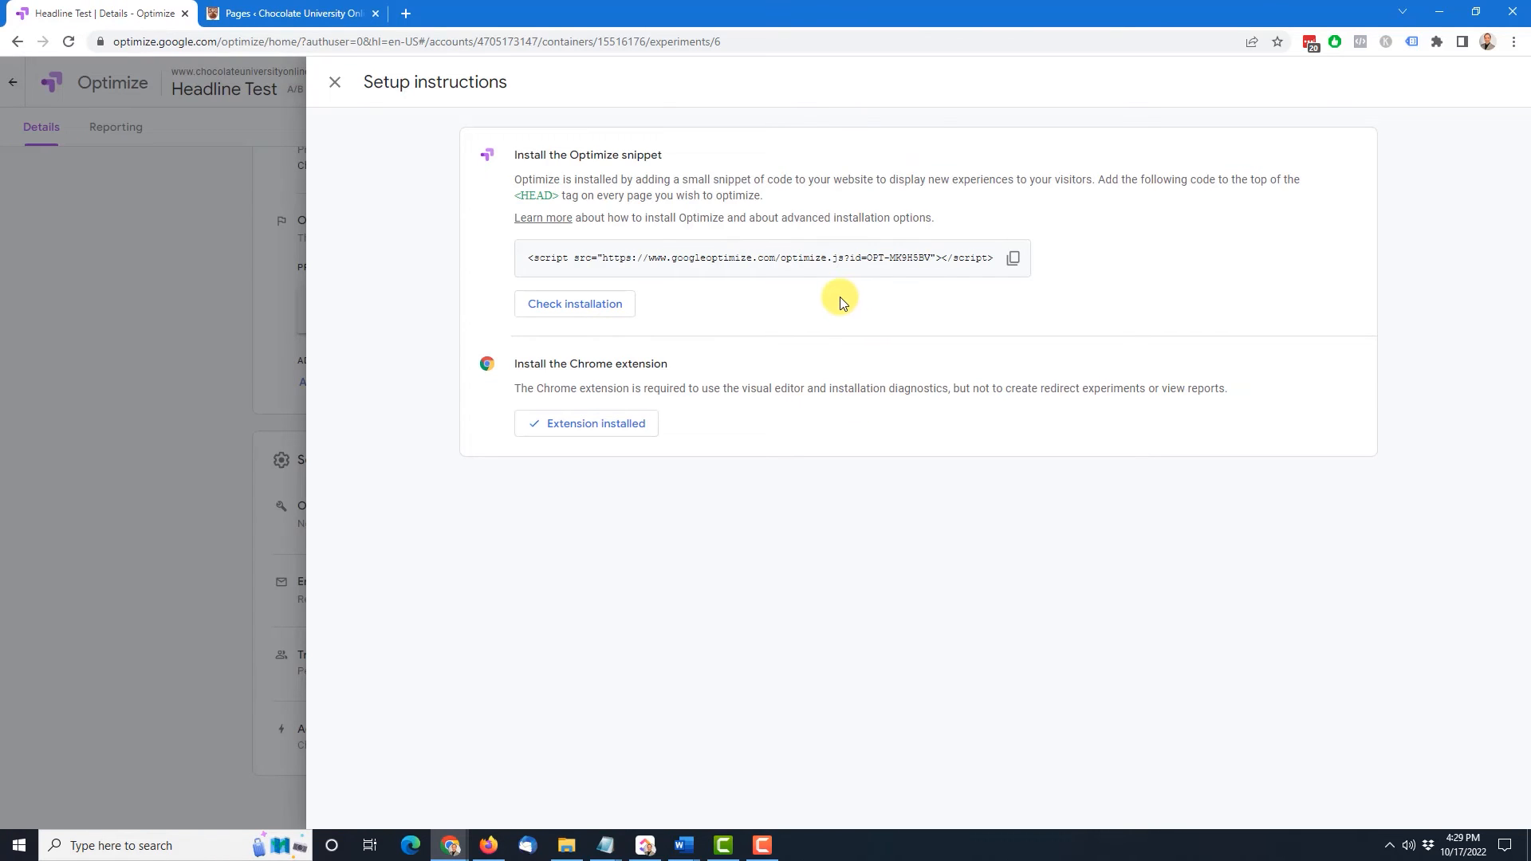
click(577, 302)
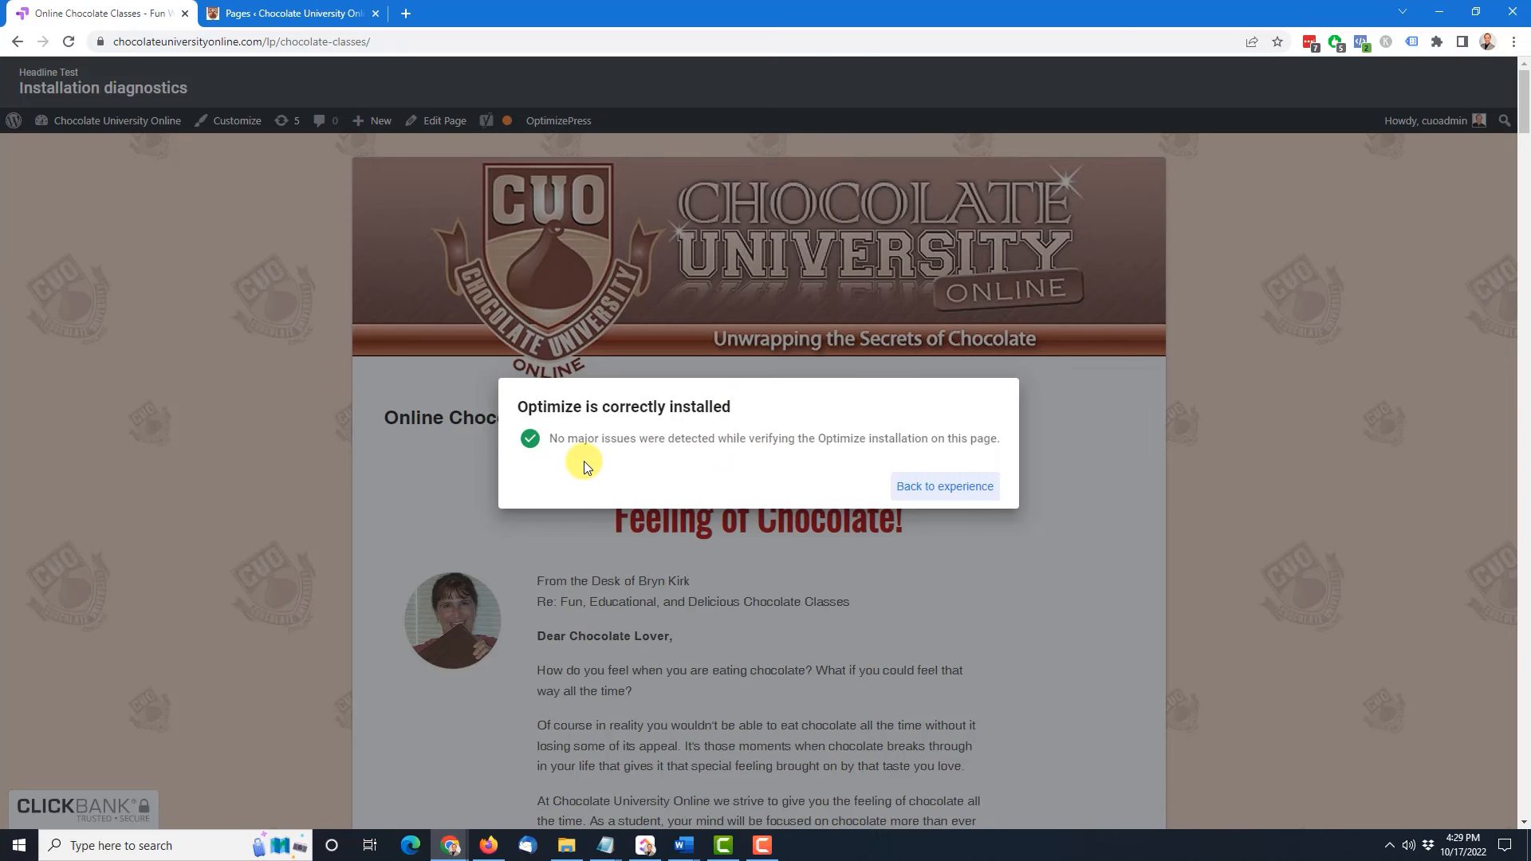
click(945, 486)
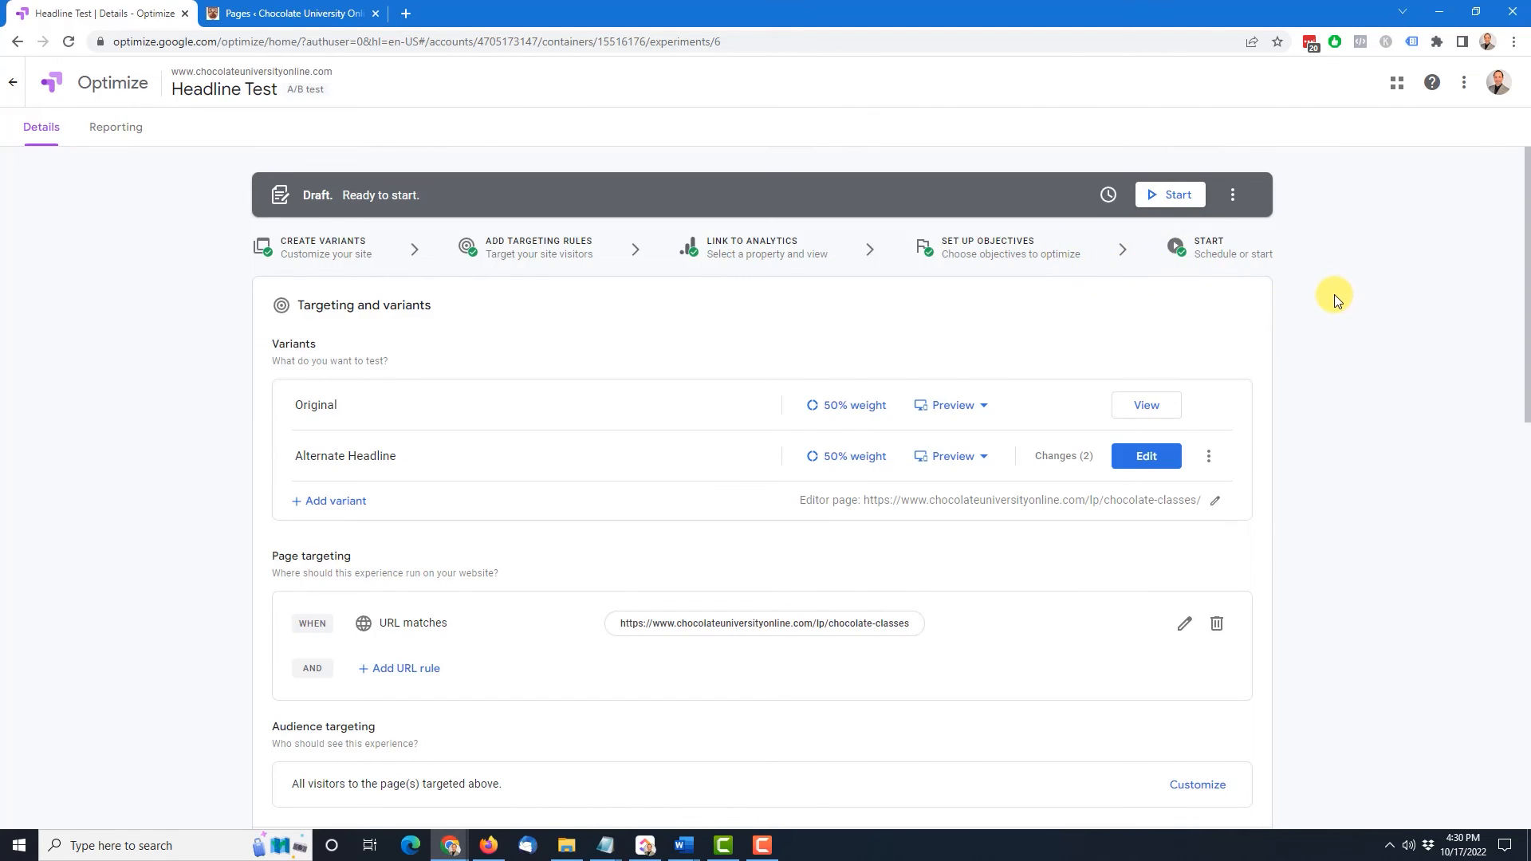
Turn on email notifications in the Headline Test's settings
scroll(1334, 296, down, 8)
scroll(1332, 293, down, 2)
scroll(1332, 294, down, 3)
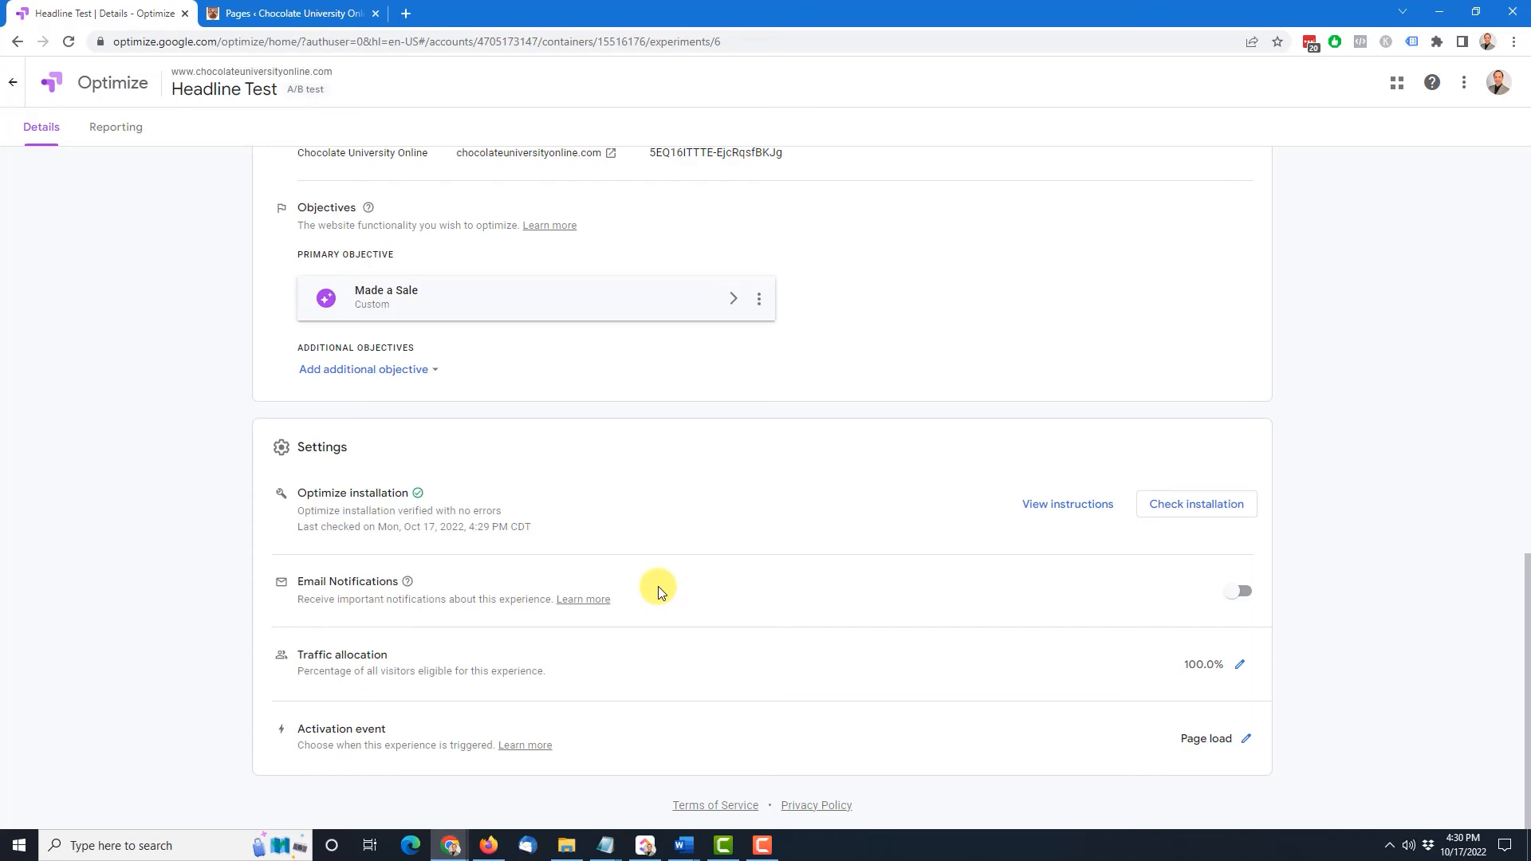
click(1242, 592)
scroll(926, 346, up, 15)
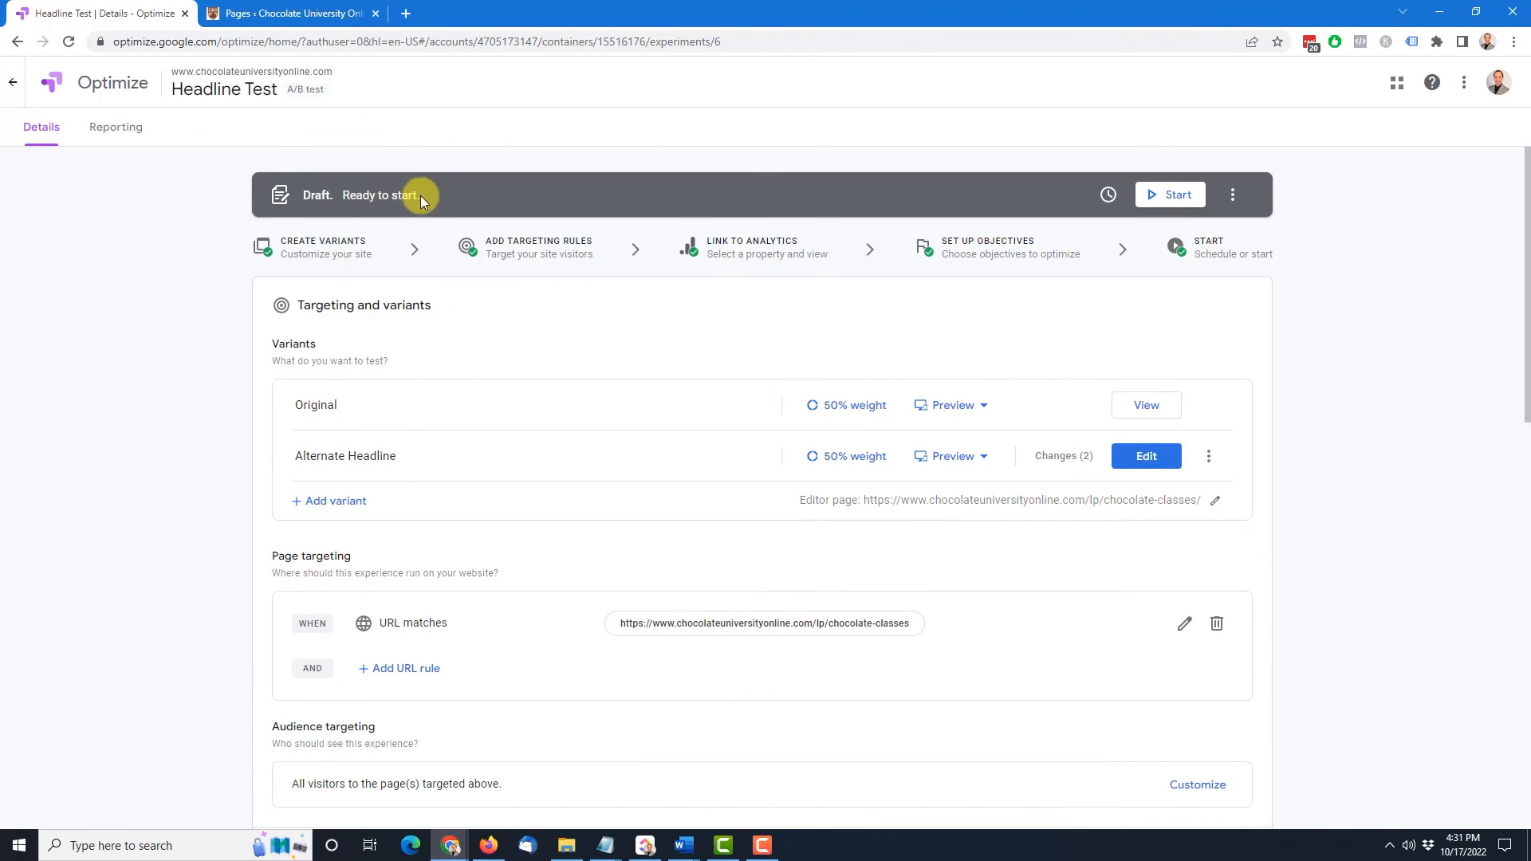
Open a web preview of the Original variant, check its headline, and return to the experiment
click(967, 409)
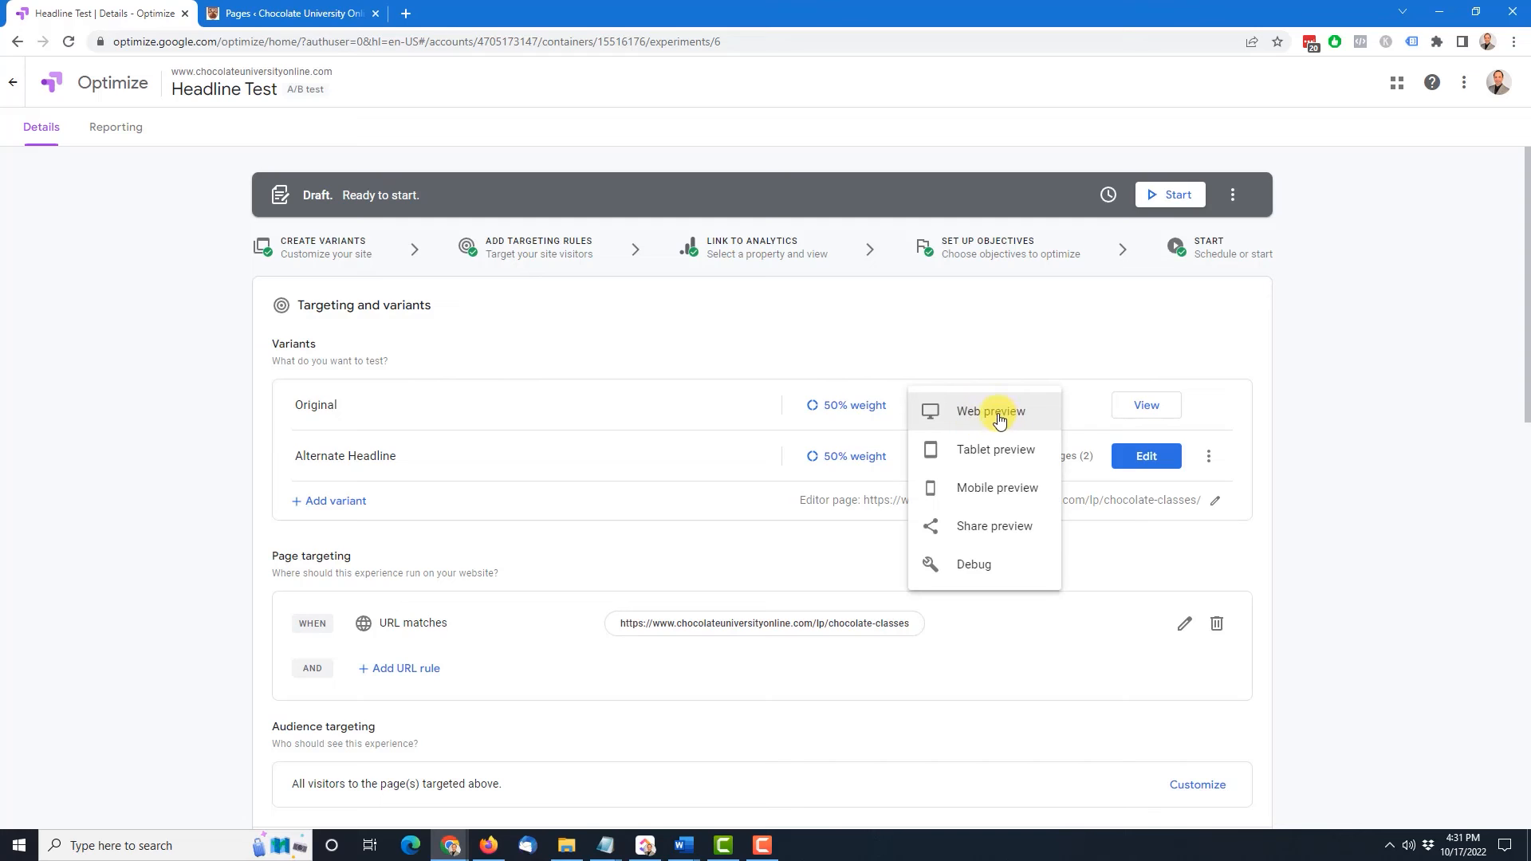
click(999, 412)
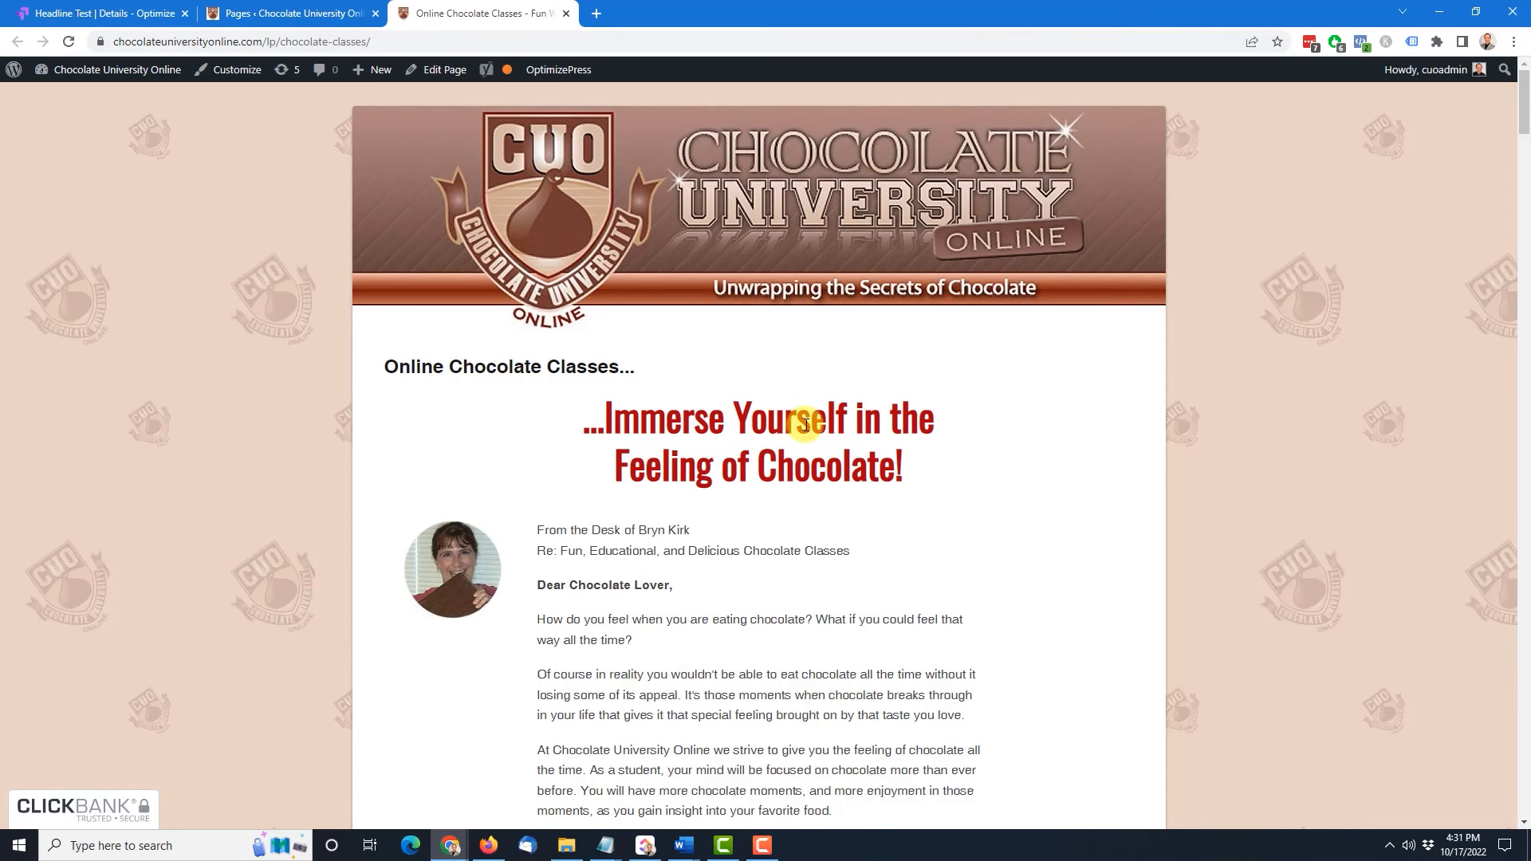
click(131, 13)
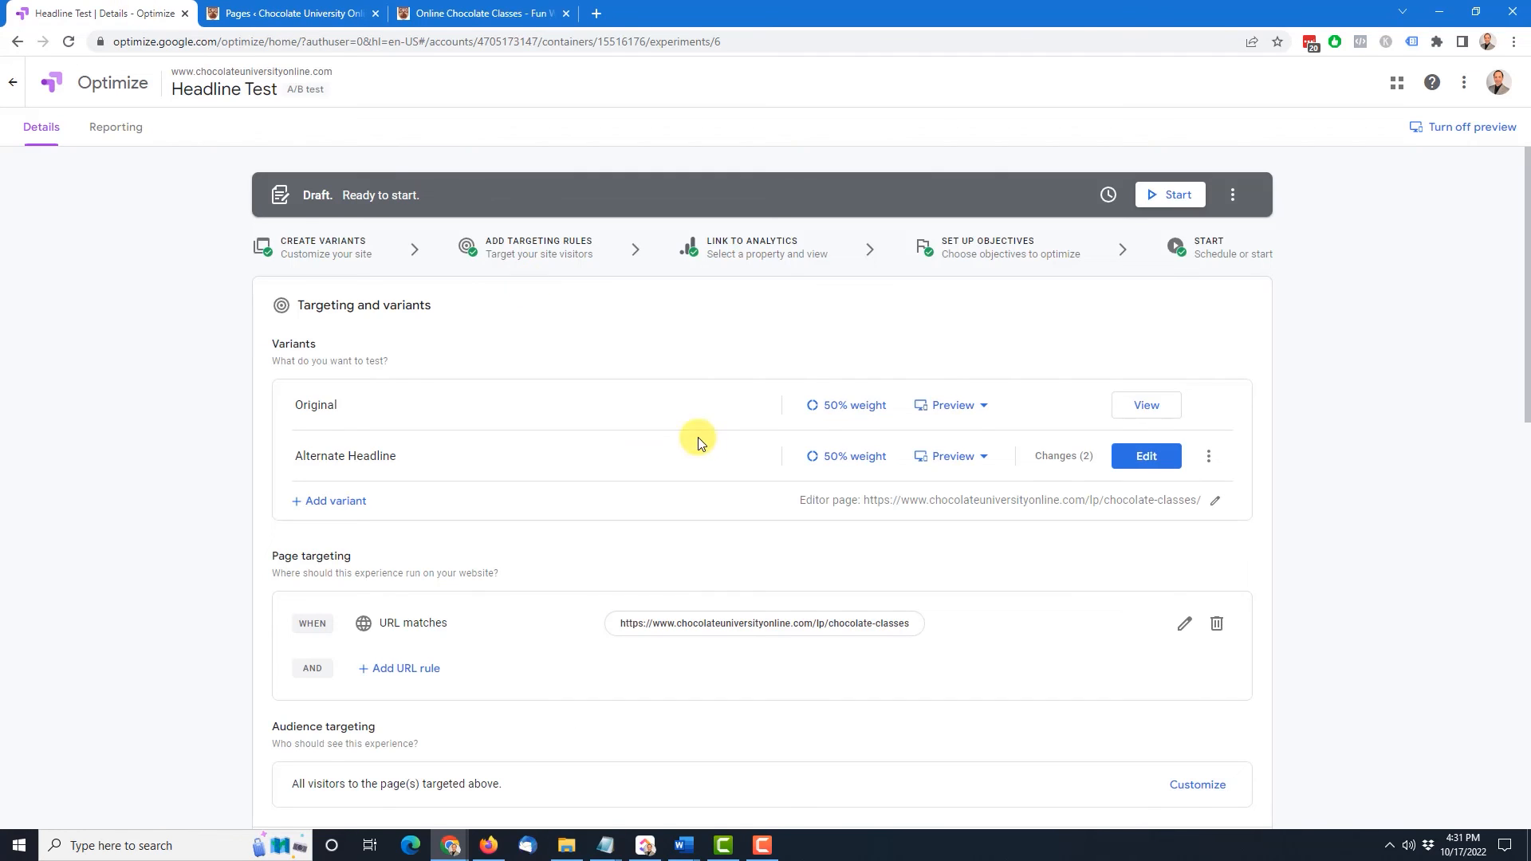
Open a web preview of the Alternate Headline variant, compare it with the Original preview, and return to the experiment
click(957, 461)
click(991, 462)
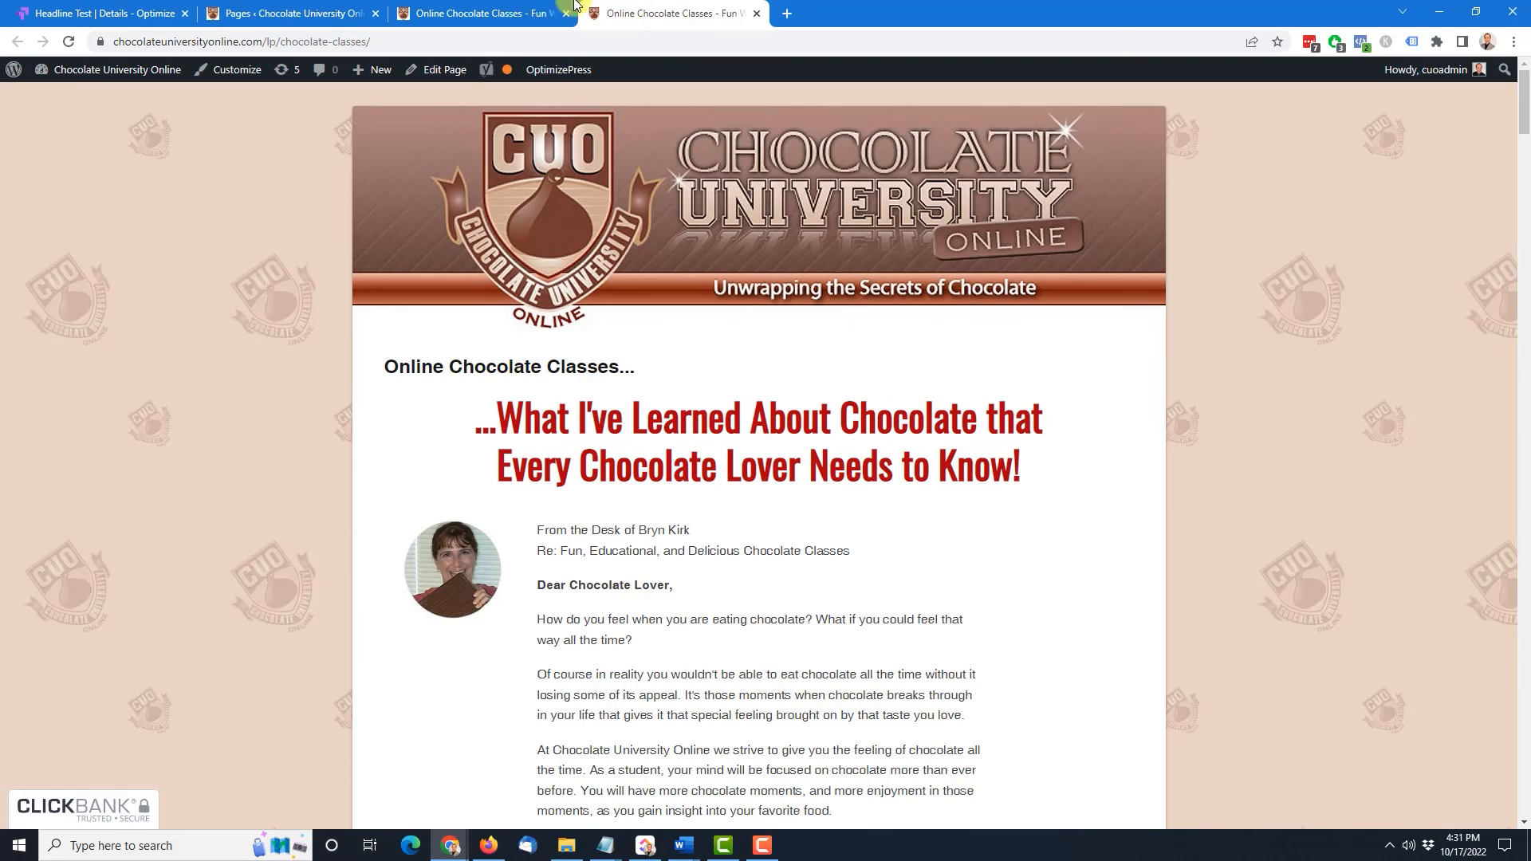
click(479, 18)
click(610, 16)
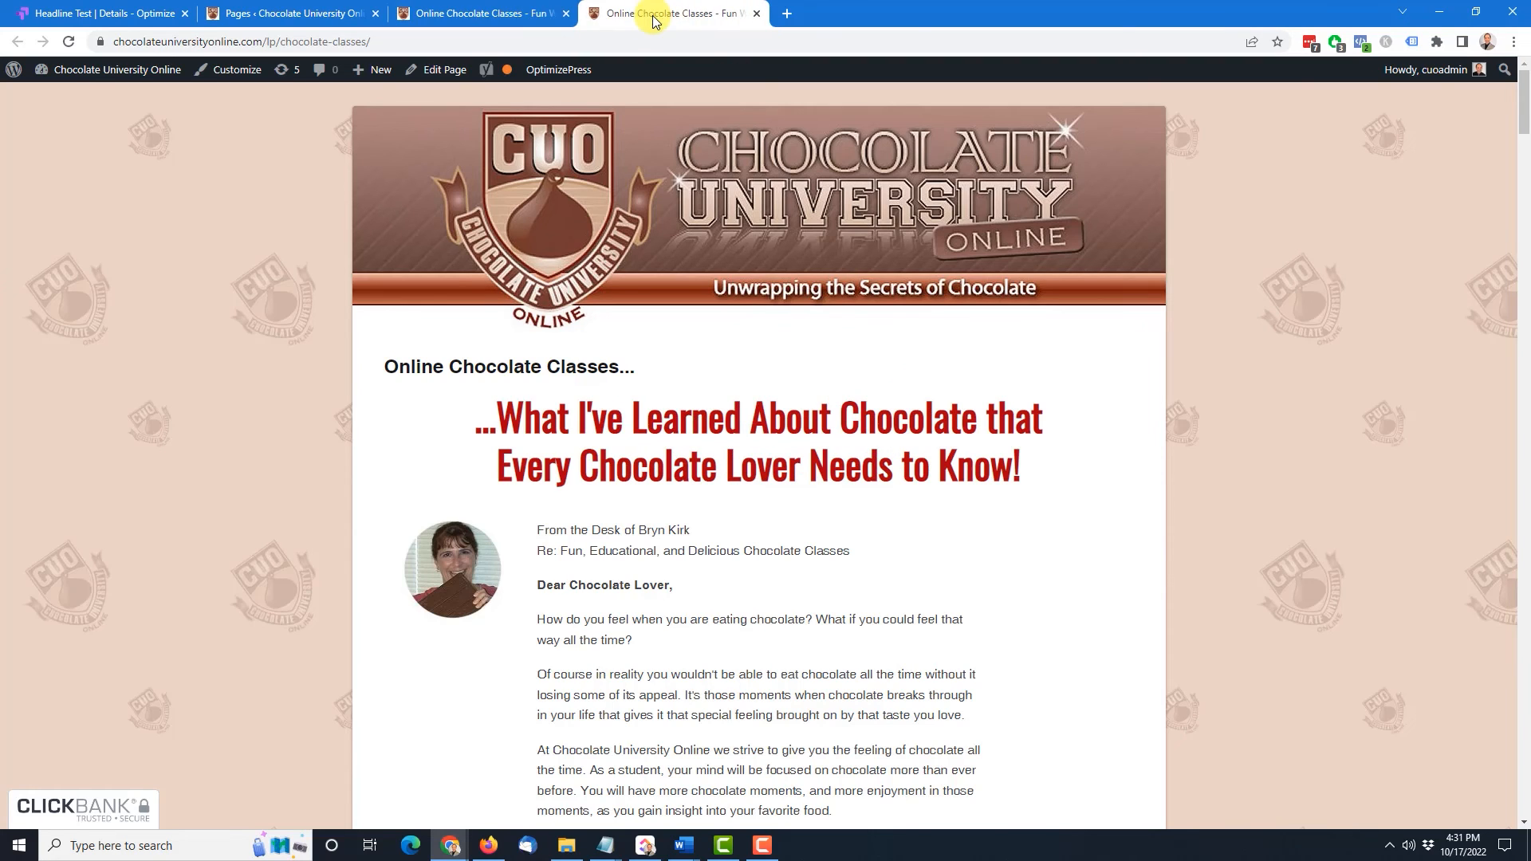
click(495, 17)
click(111, 14)
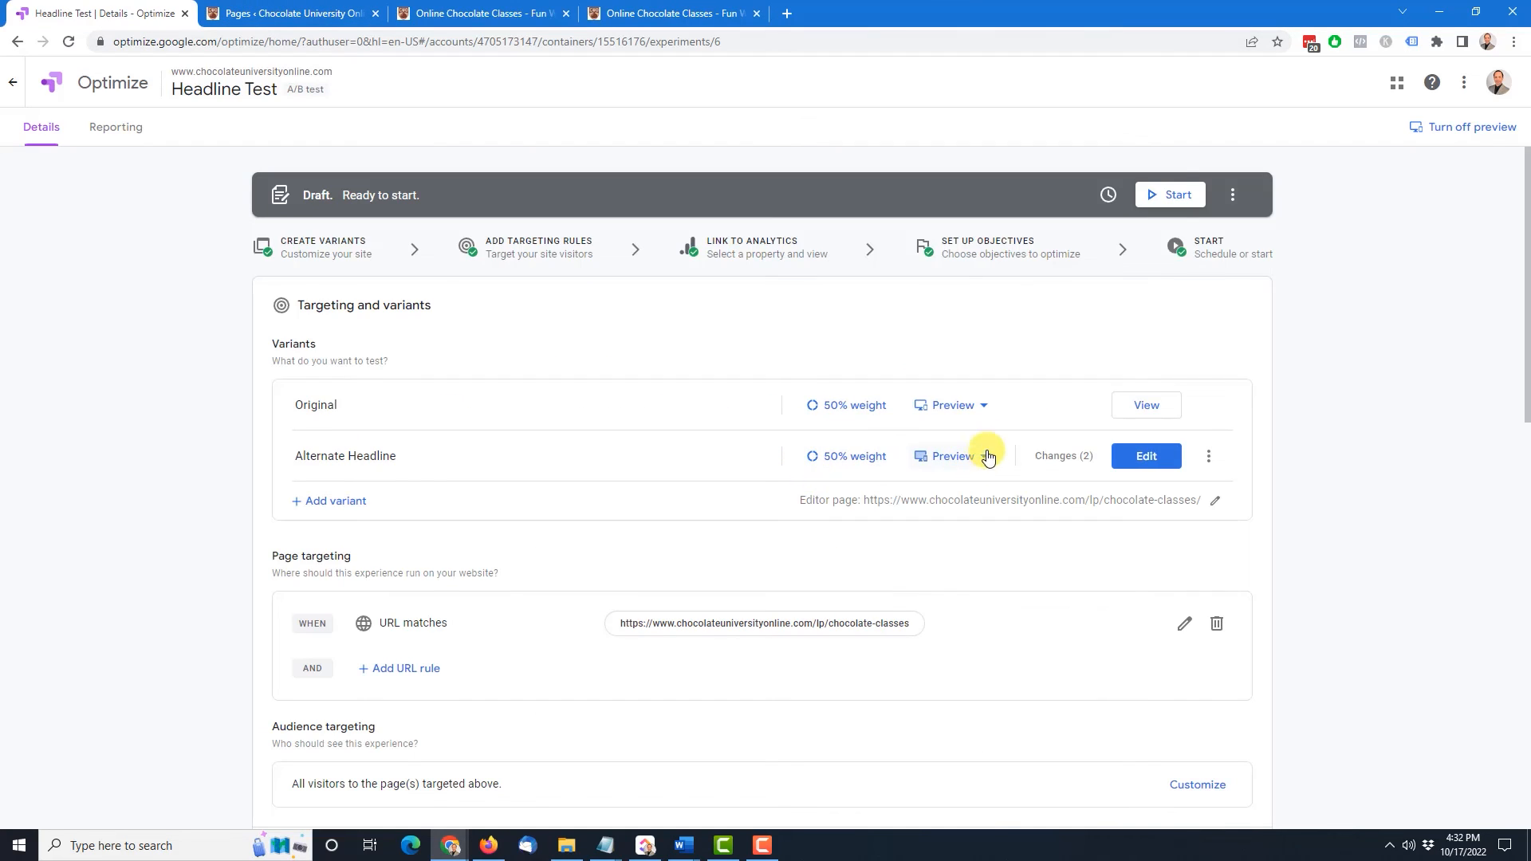
Start the Headline Test experiment with email notifications enabled, and turn off preview mode
click(1173, 199)
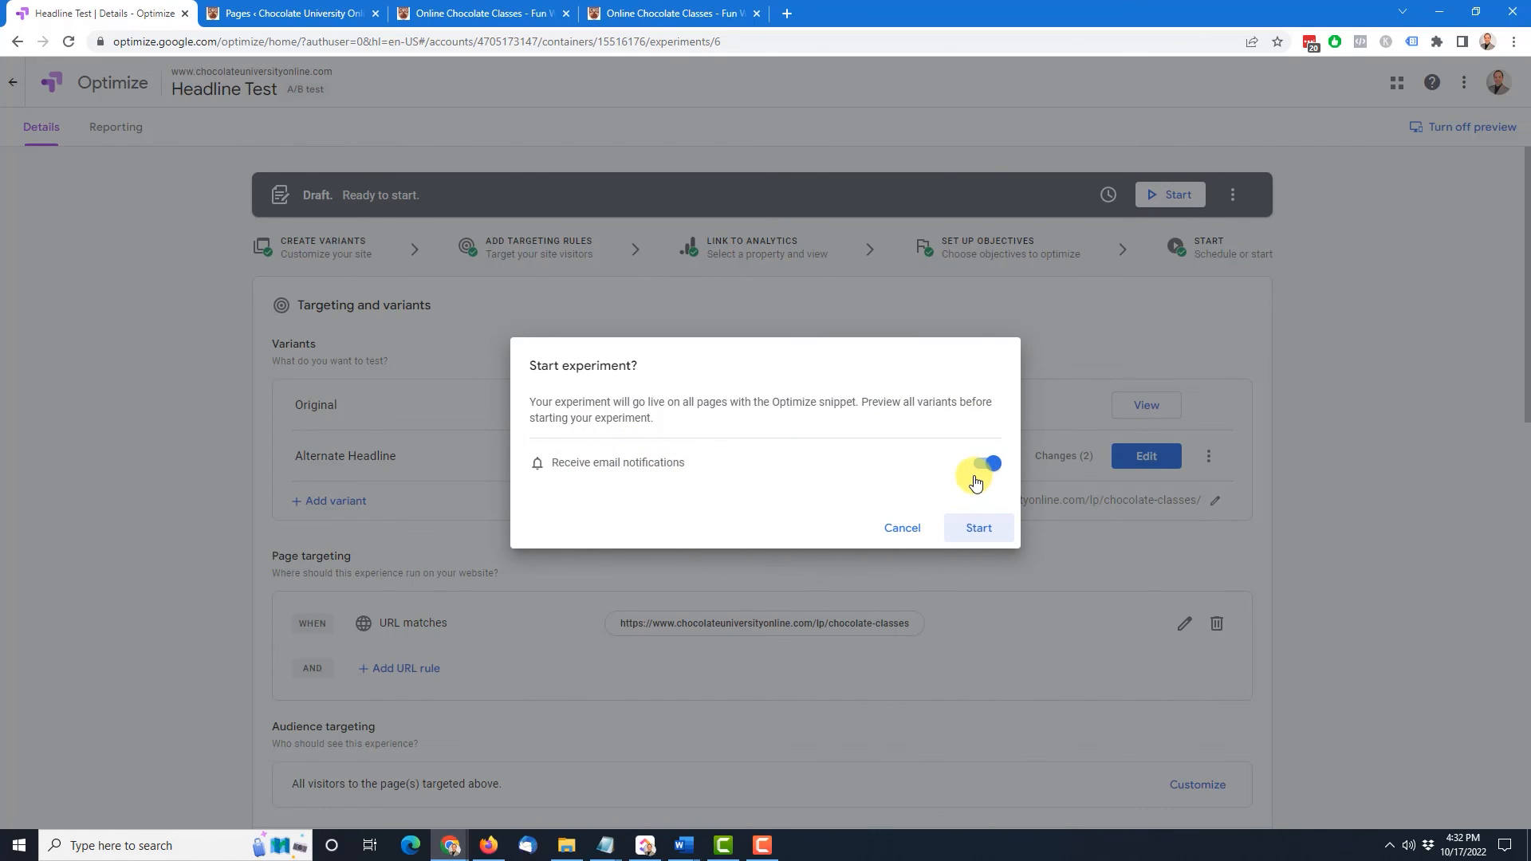
click(979, 530)
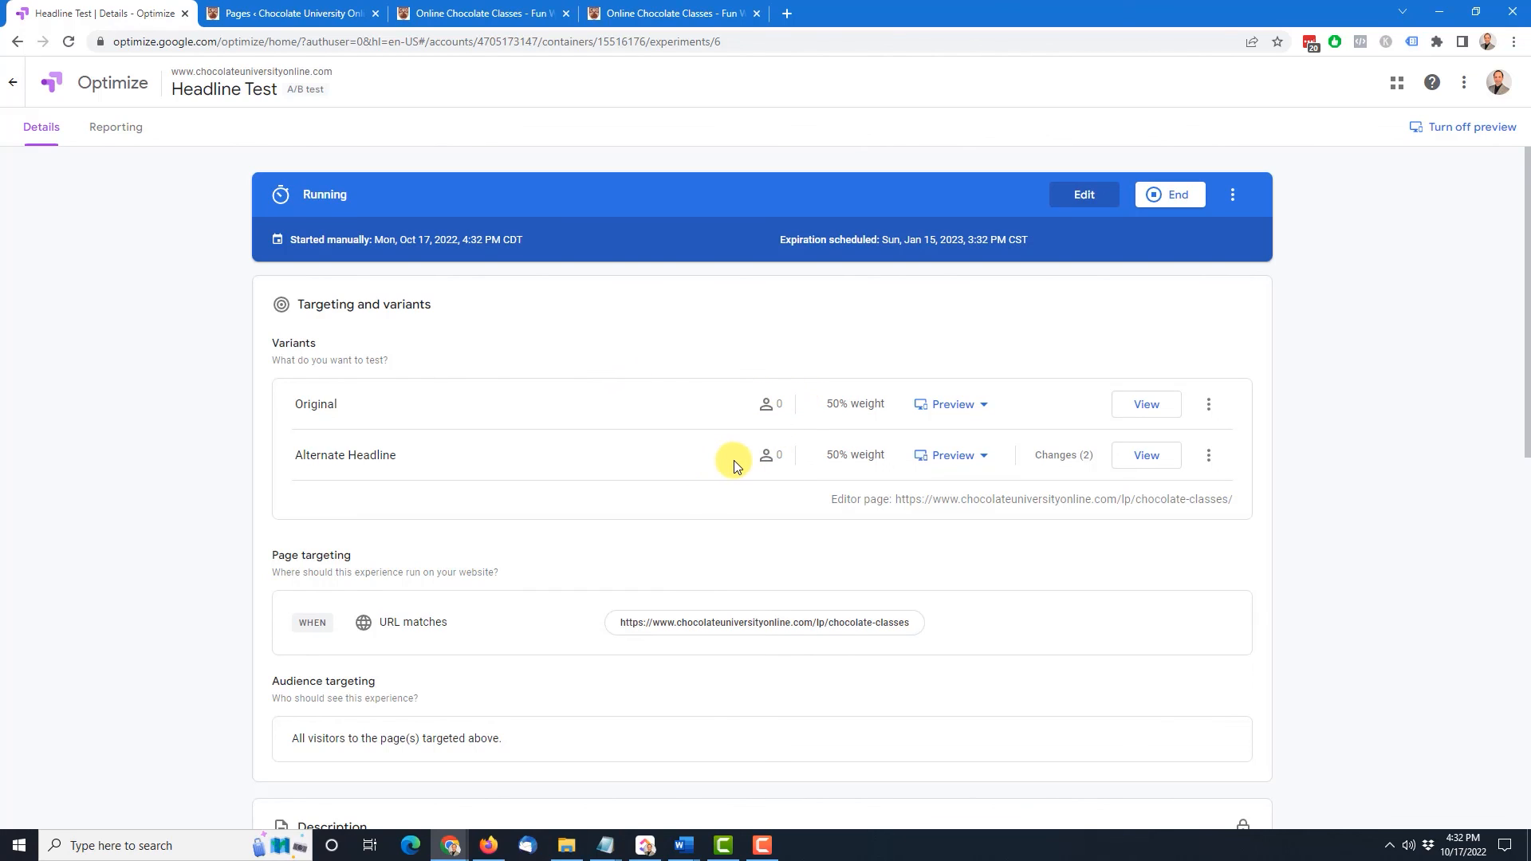
click(1479, 129)
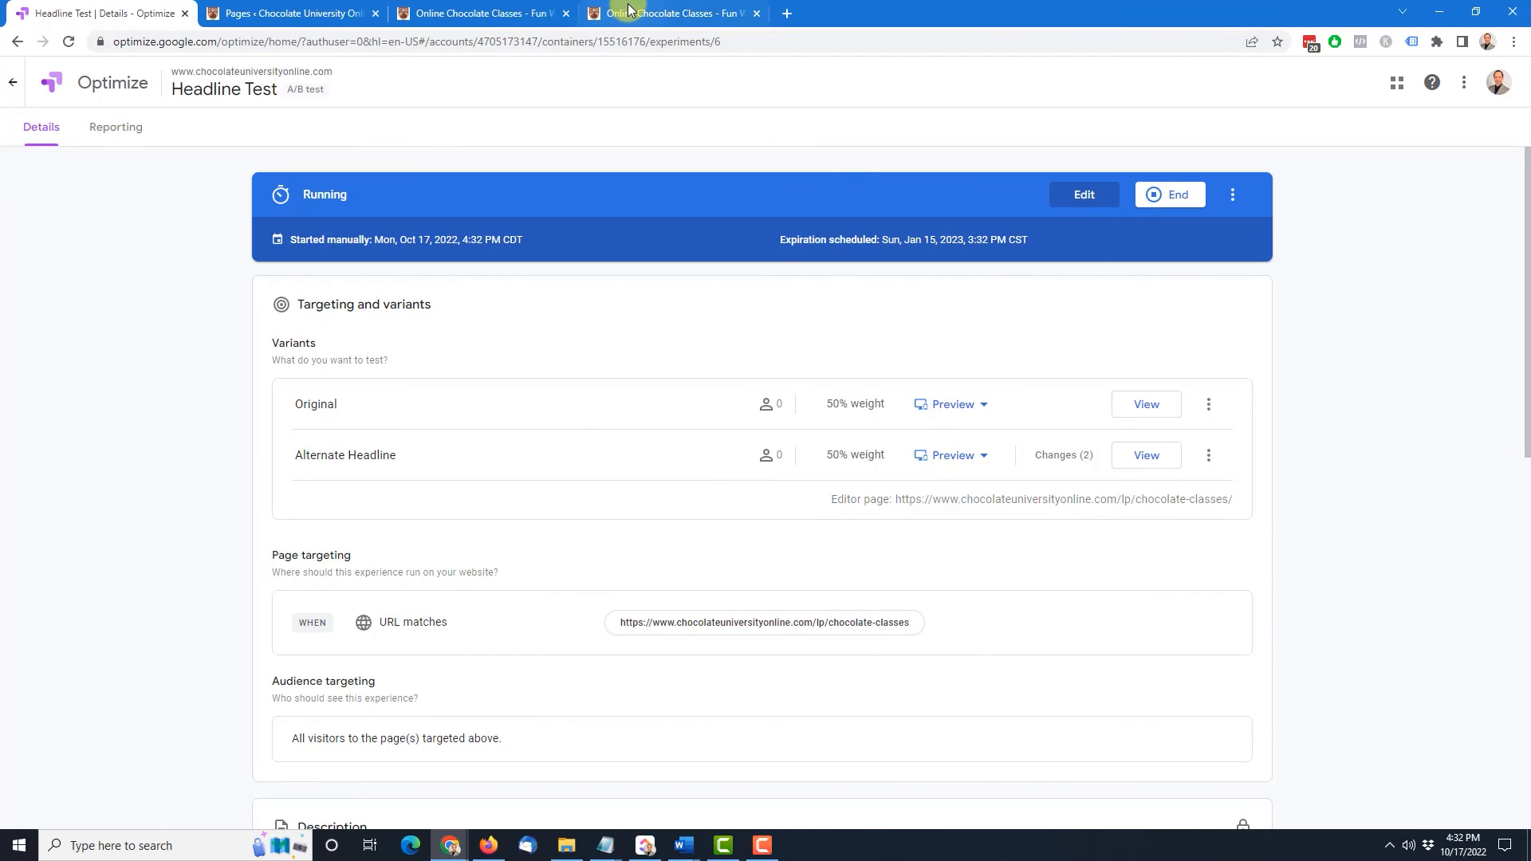
Close both variant preview pages and return to the running Headline Test
click(638, 12)
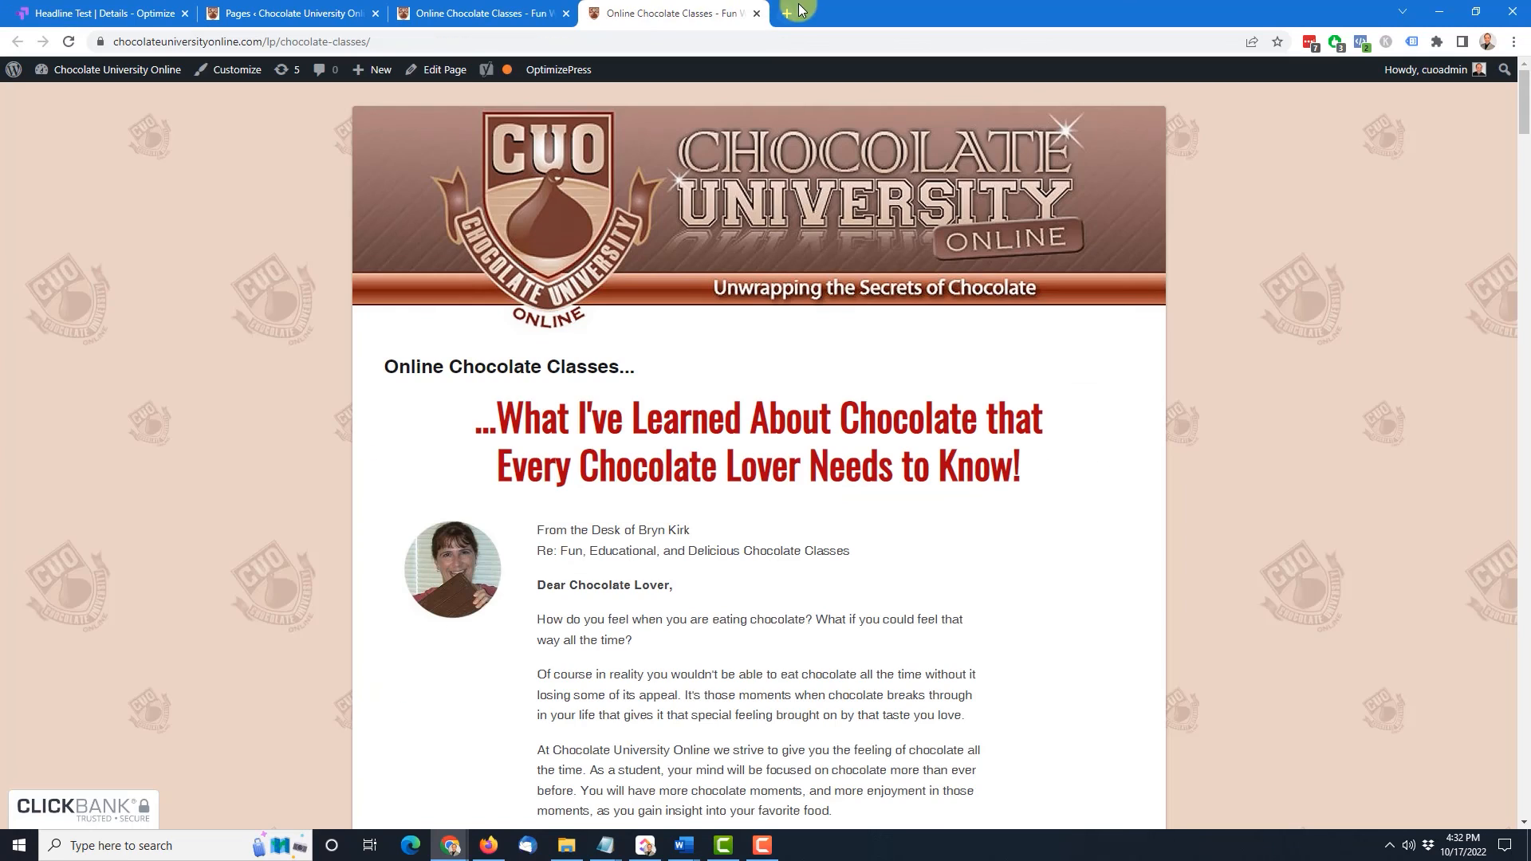
click(756, 13)
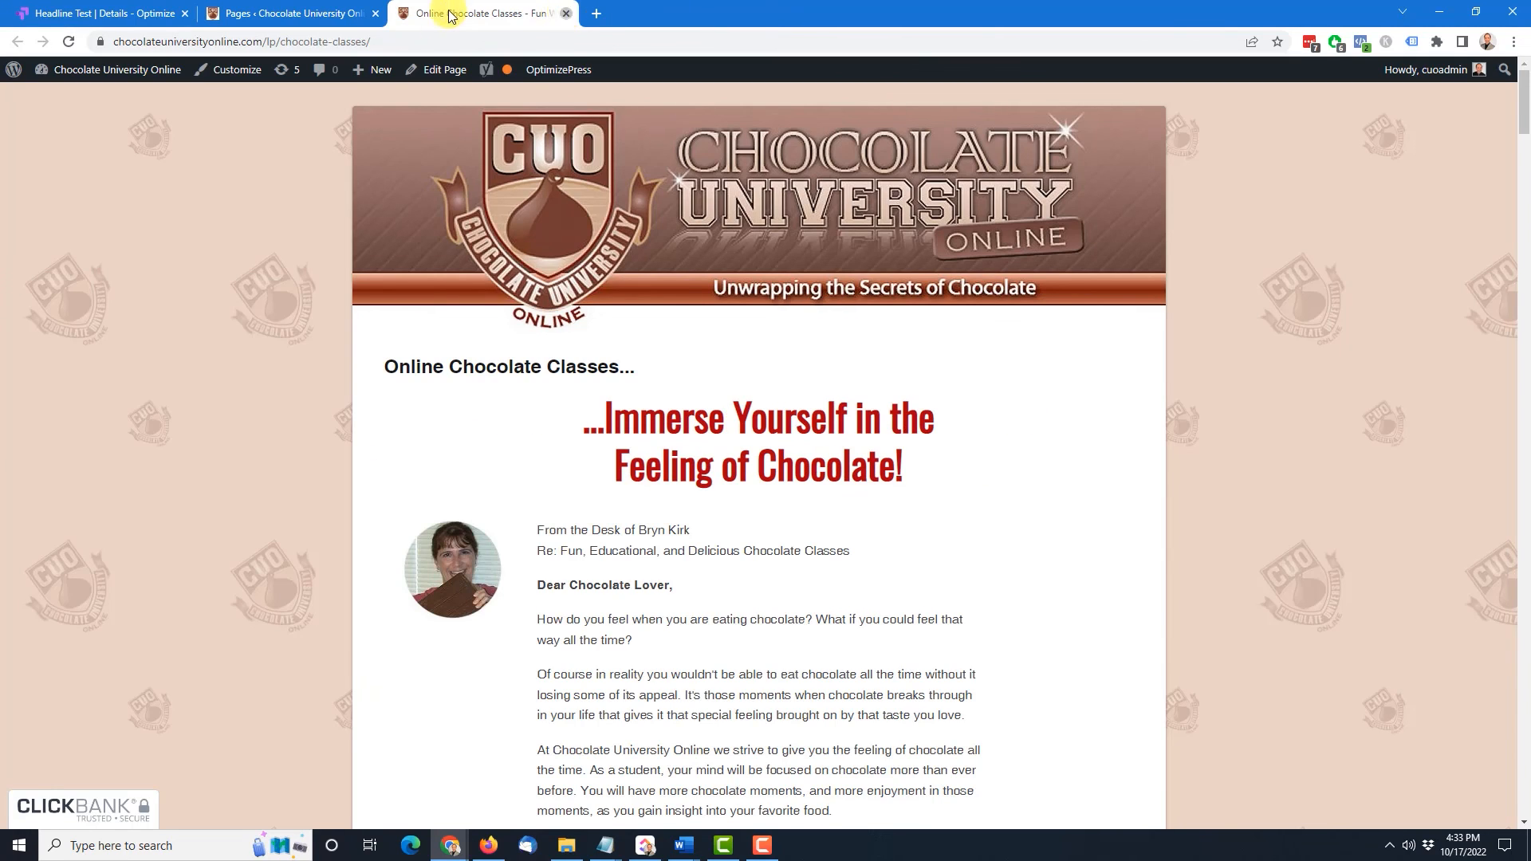
key(ctrl+w)
click(103, 13)
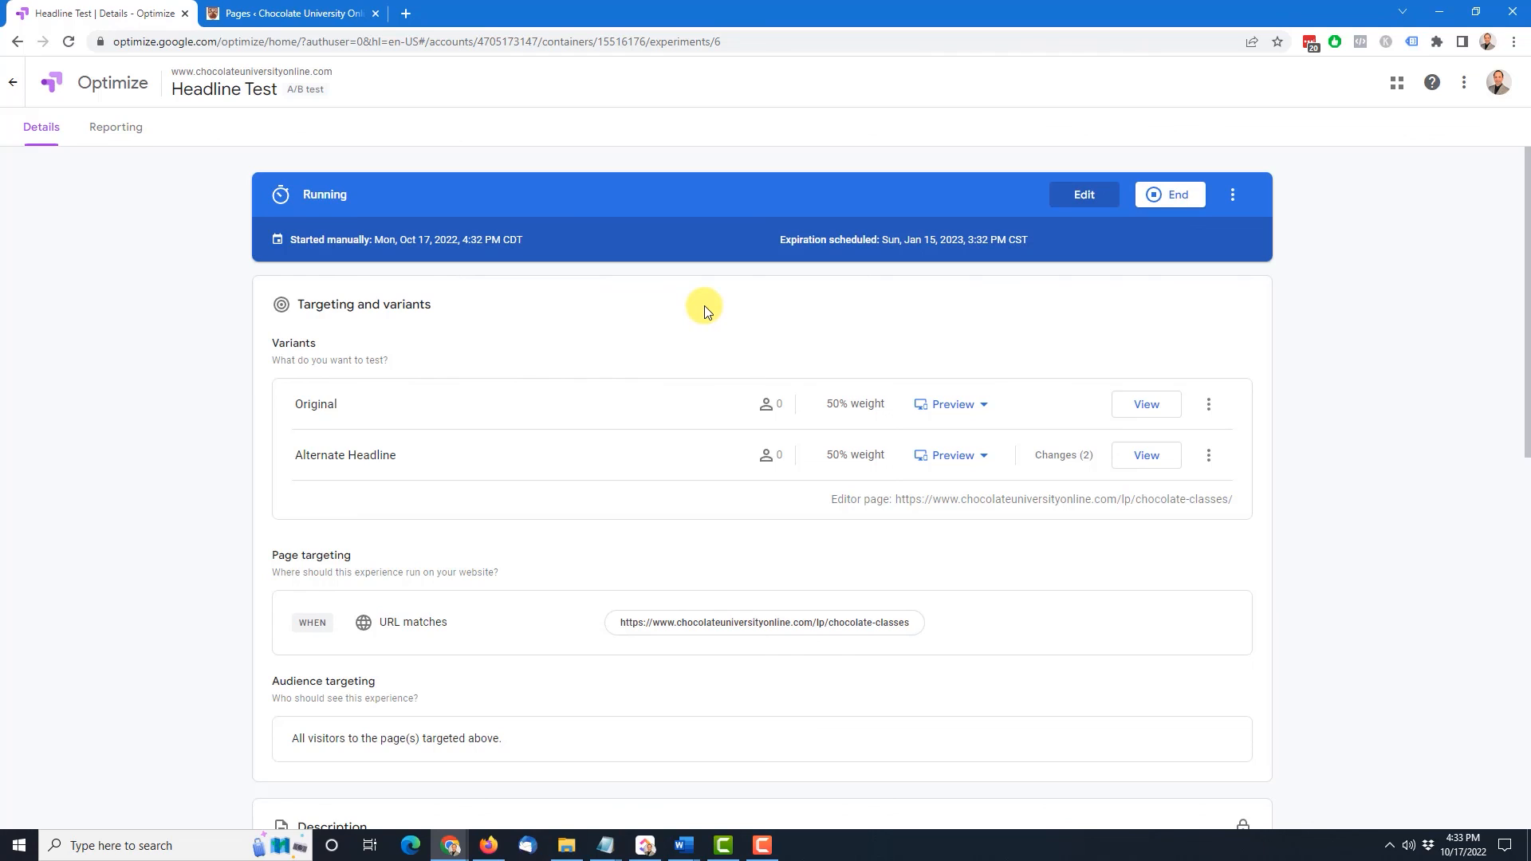
Go back to the container's experience list and open the Headline Test's report
click(14, 86)
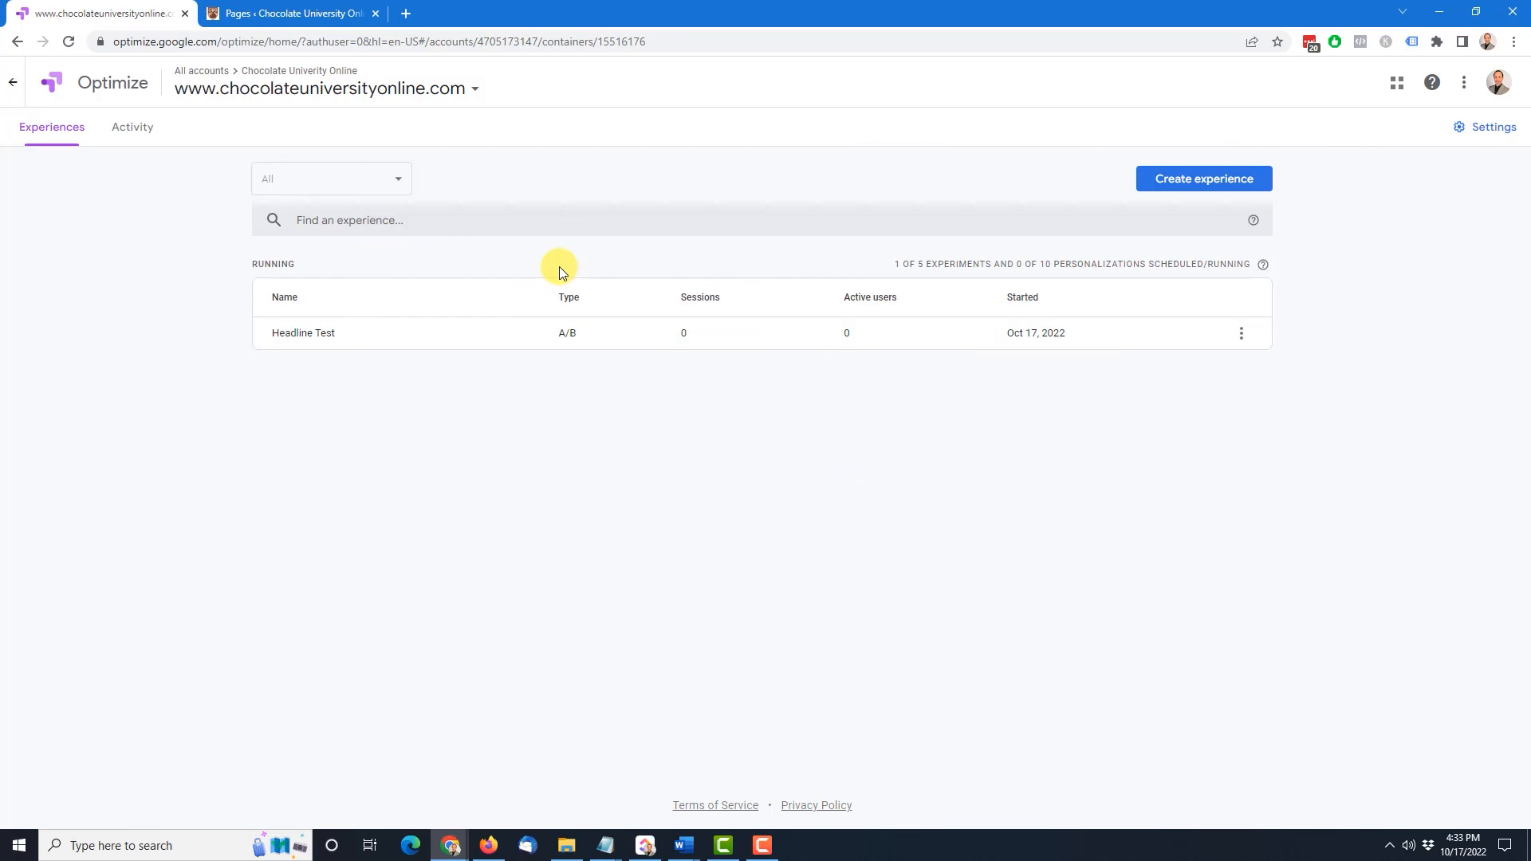
click(303, 333)
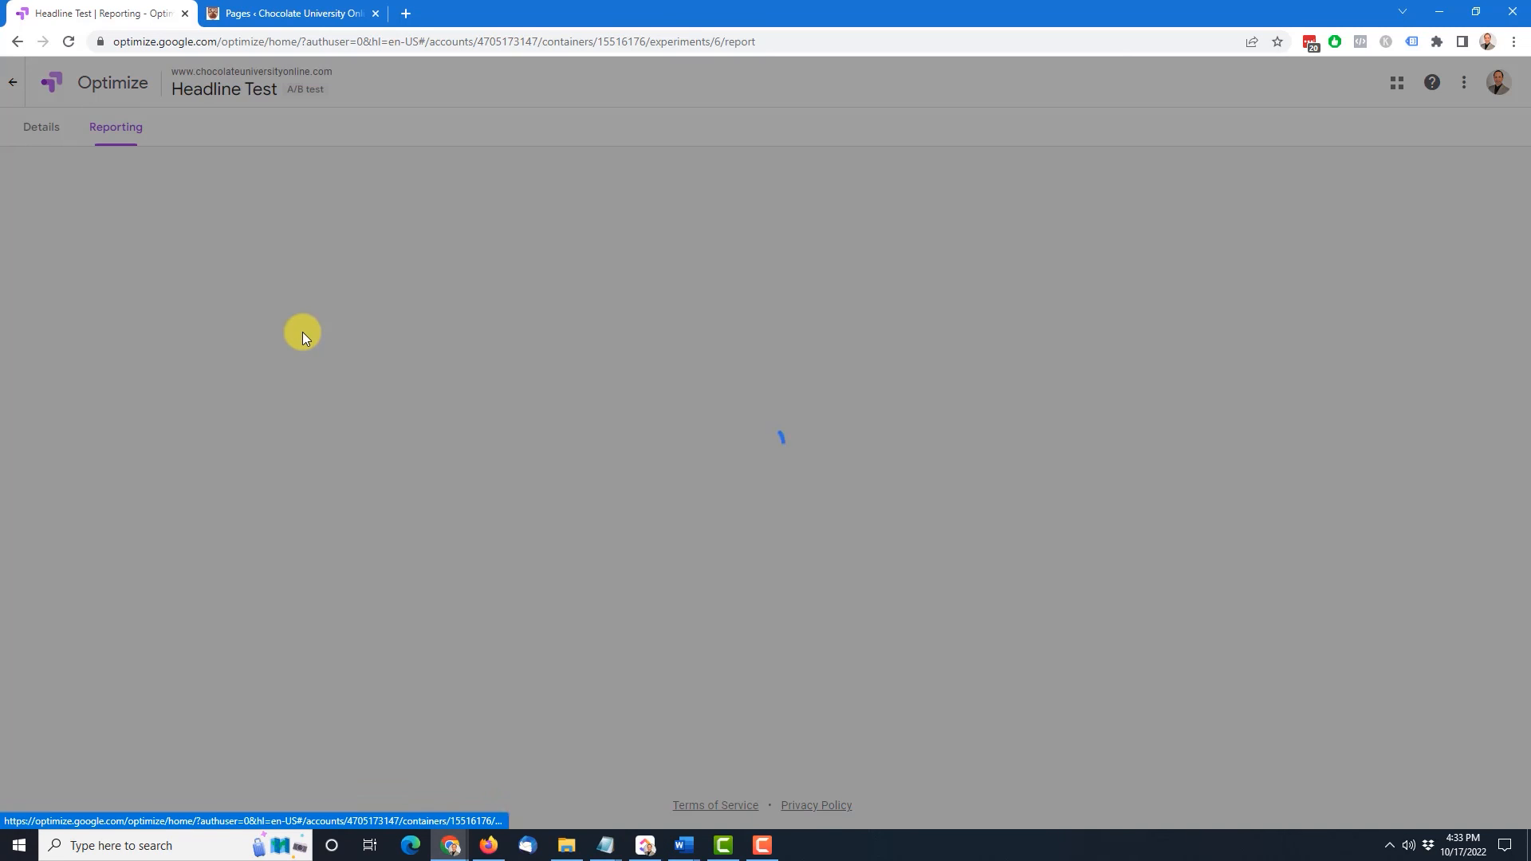